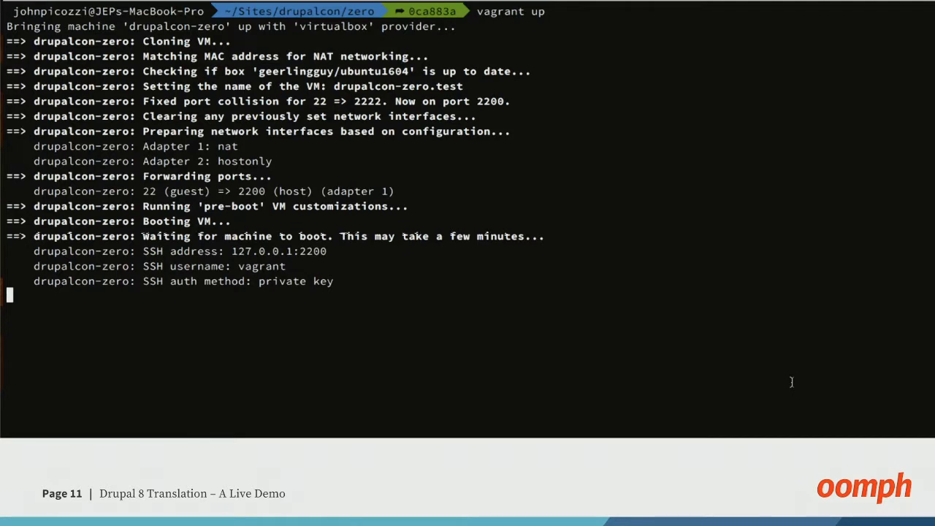
# Exit full-screen presentation of the 'Drupal 8 Translation – A Live Demo' deck.
pyautogui.press('super+Tab')
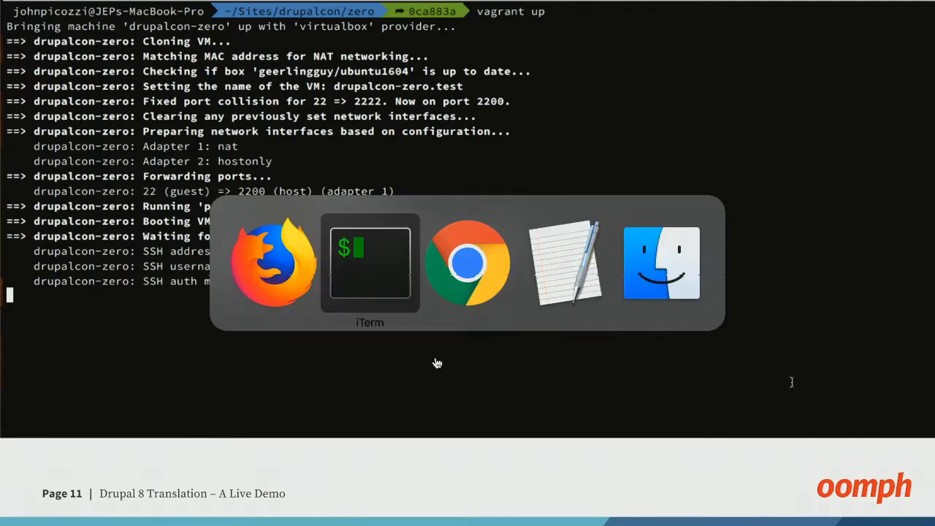
pyautogui.press('super+shift+Tab')
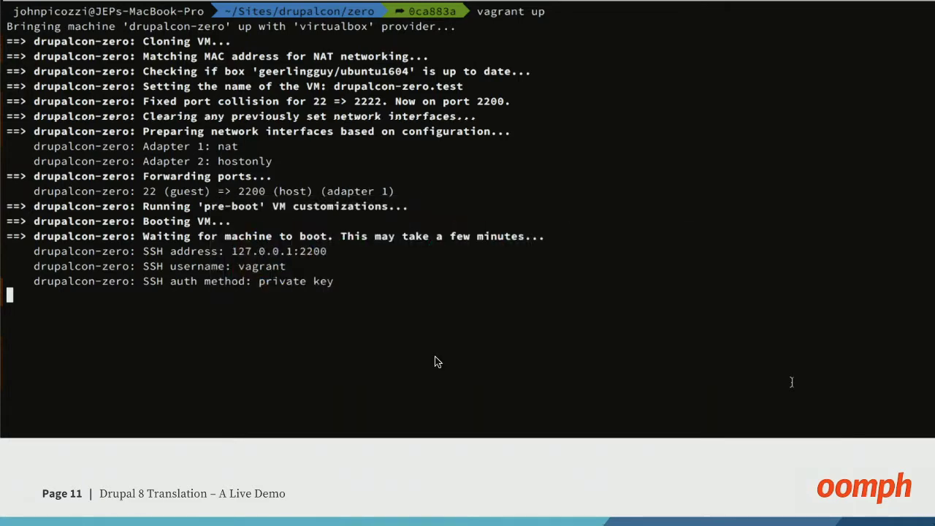
pyautogui.press('Escape')
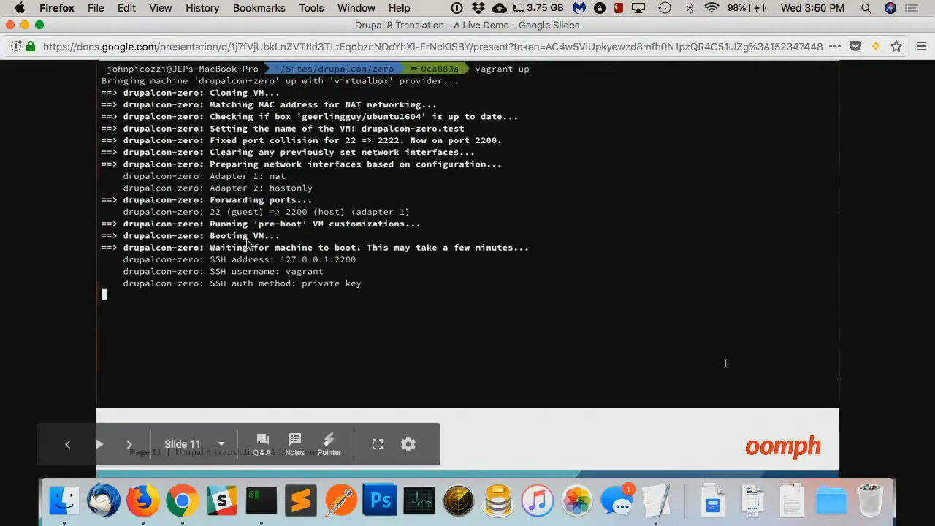
# Minimize the slides, show the Drupal admin user/1 page in Firefox, and compare Chrome's front page.
pyautogui.click(25, 26)
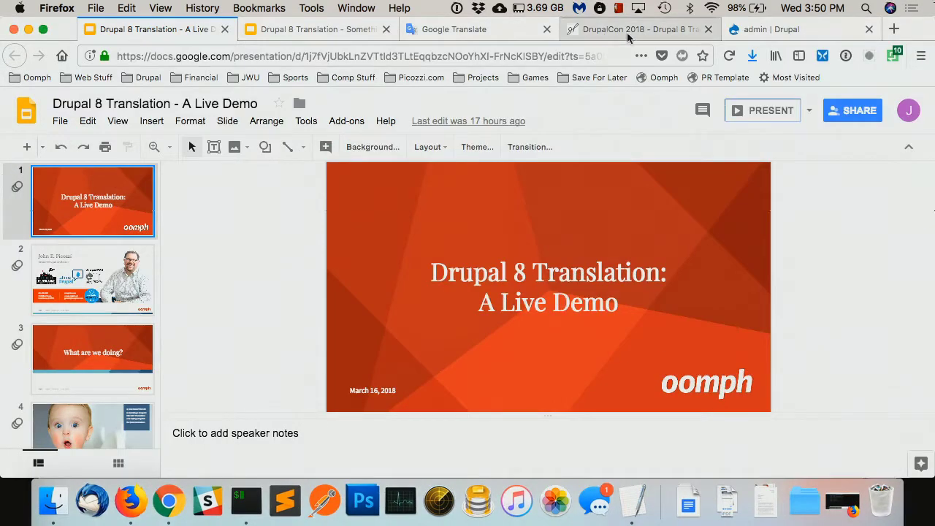
pyautogui.click(770, 29)
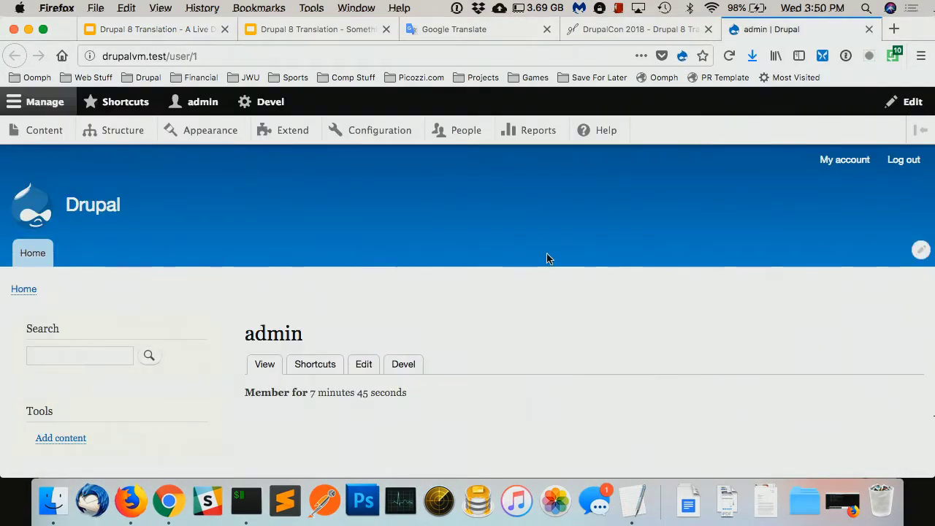
pyautogui.press('super+Tab')
pyautogui.press('super+Tab')
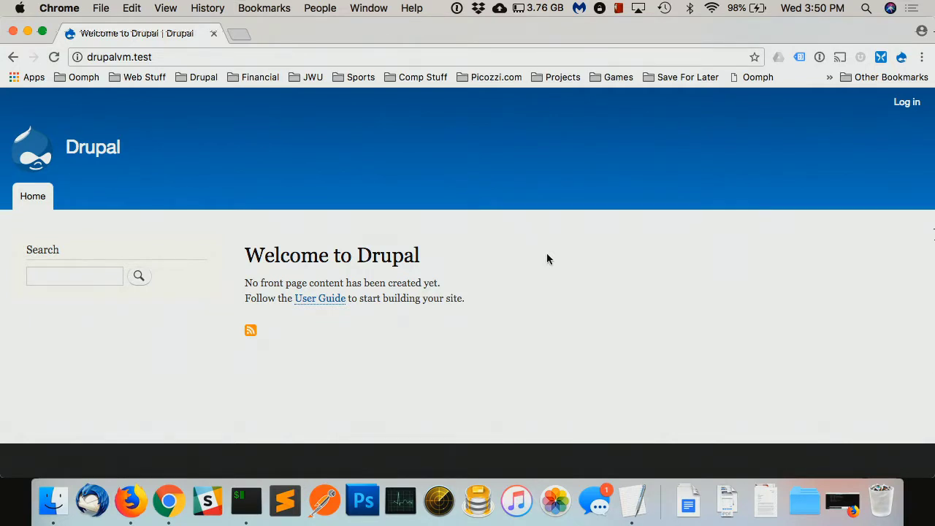
pyautogui.press('super+Tab')
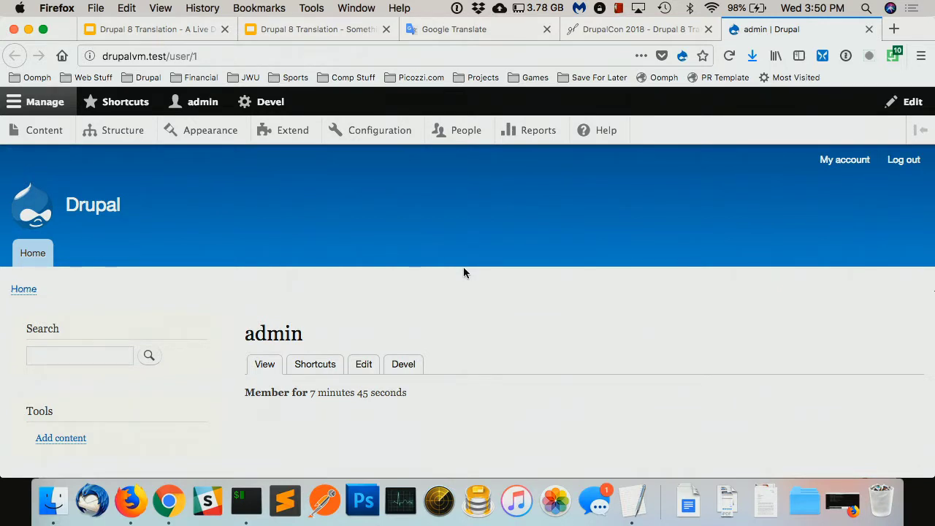
pyautogui.press('super+Tab')
pyautogui.press('super+Tab')
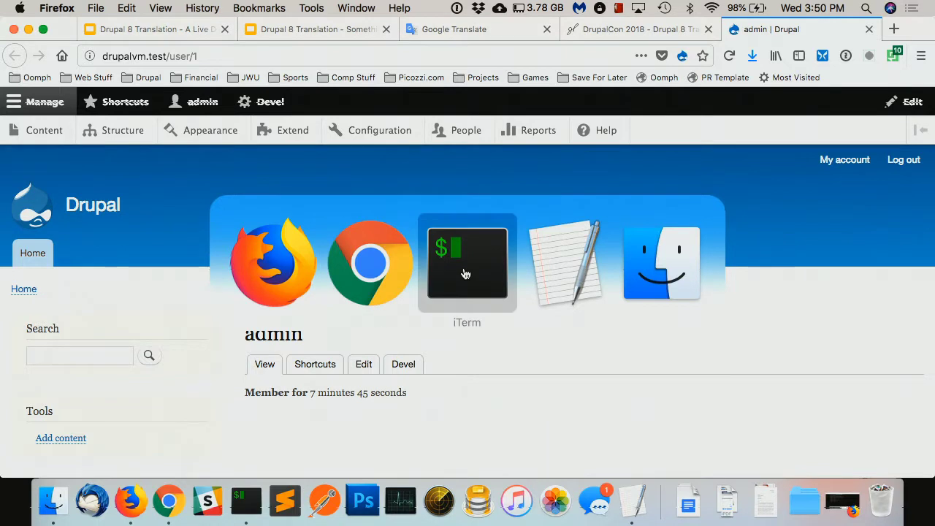
# Run composer require for drupal/lingotek, drupal/admin_toolbar and drupal/coffee in iTerm.
pyautogui.click(466, 274)
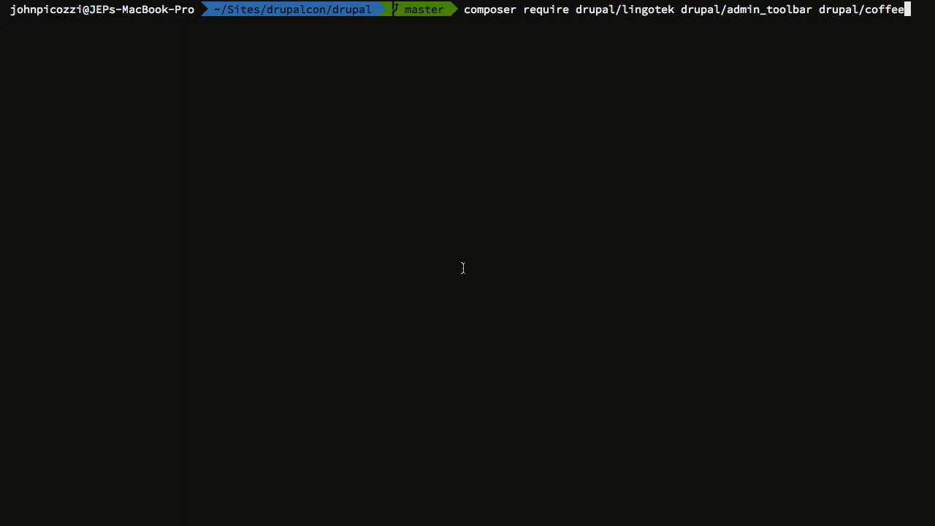
pyautogui.press('Return')
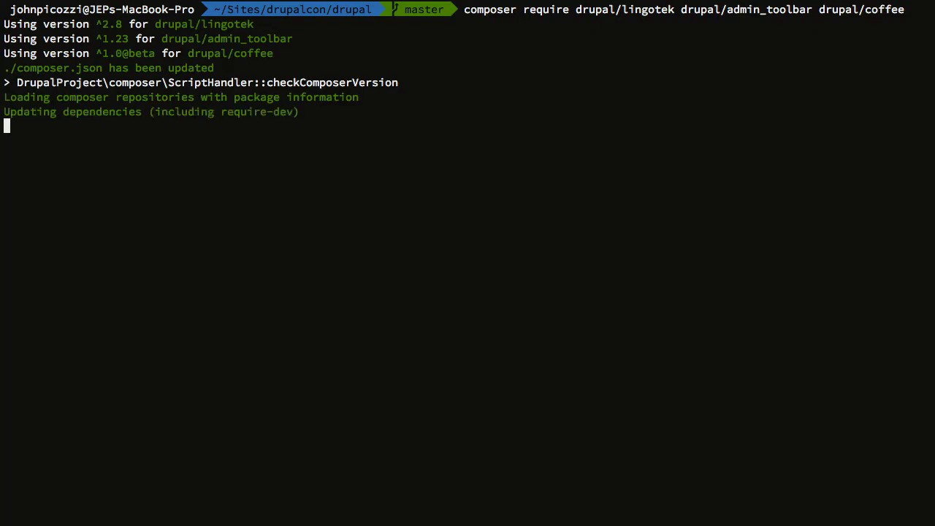
pyautogui.press('super+Tab')
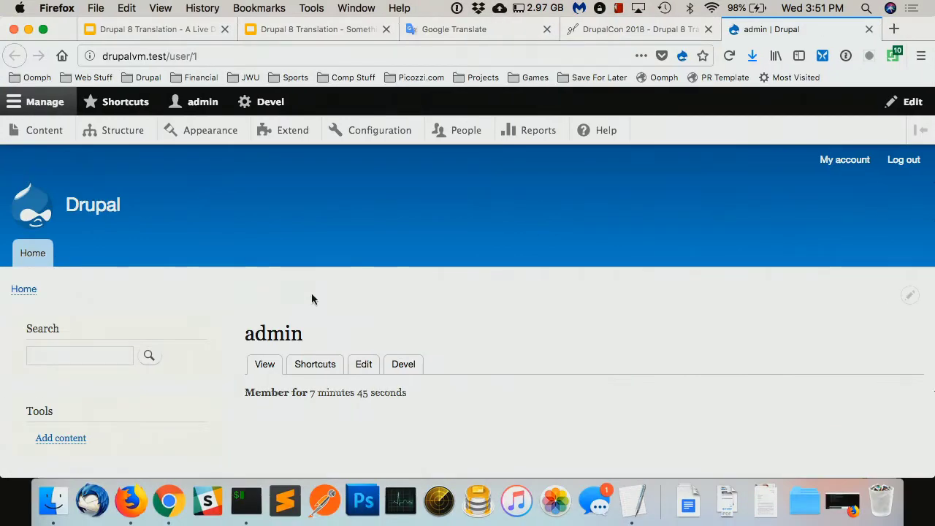
# Start a new Basic page and copy the 'Hello DrupalCon Nashville!' greeting from TextEdit.
pyautogui.scroll(-1, 311, 299)
pyautogui.click(30, 135)
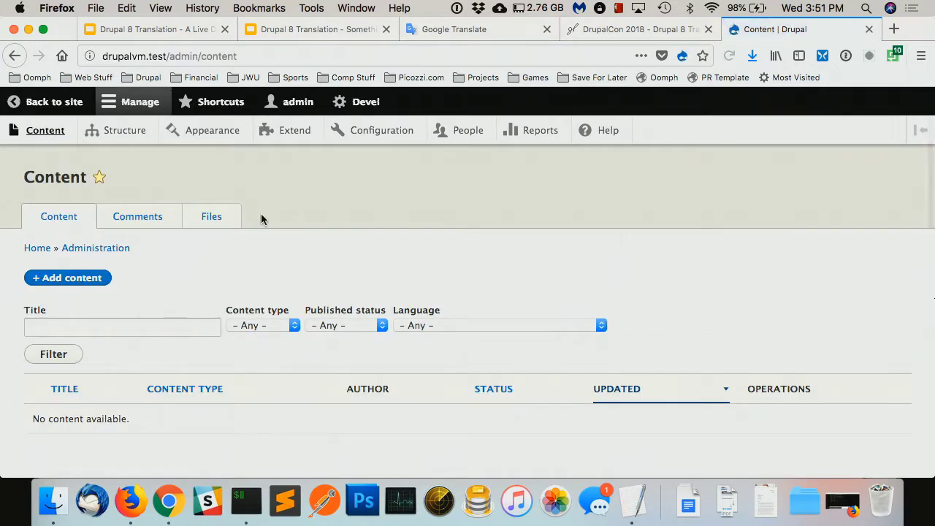
pyautogui.scroll(-1, 261, 213)
pyautogui.click(83, 257)
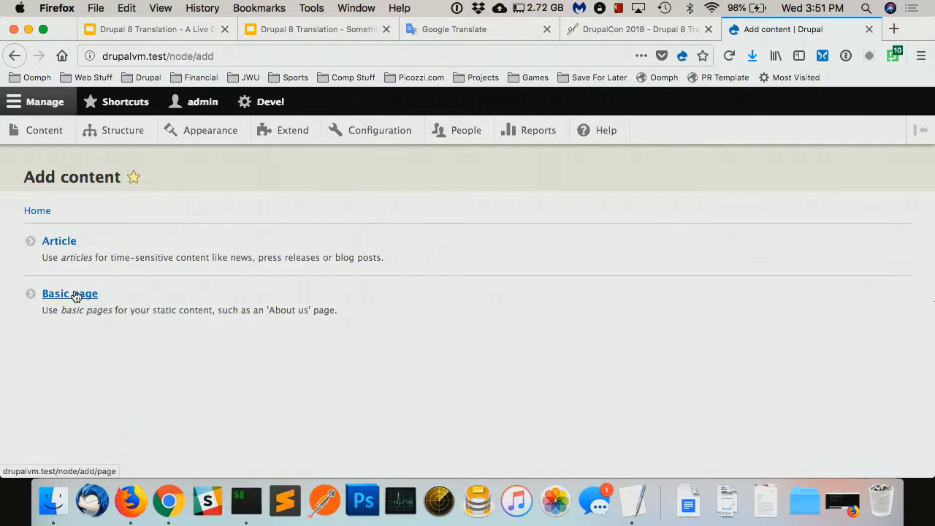
pyautogui.click(74, 293)
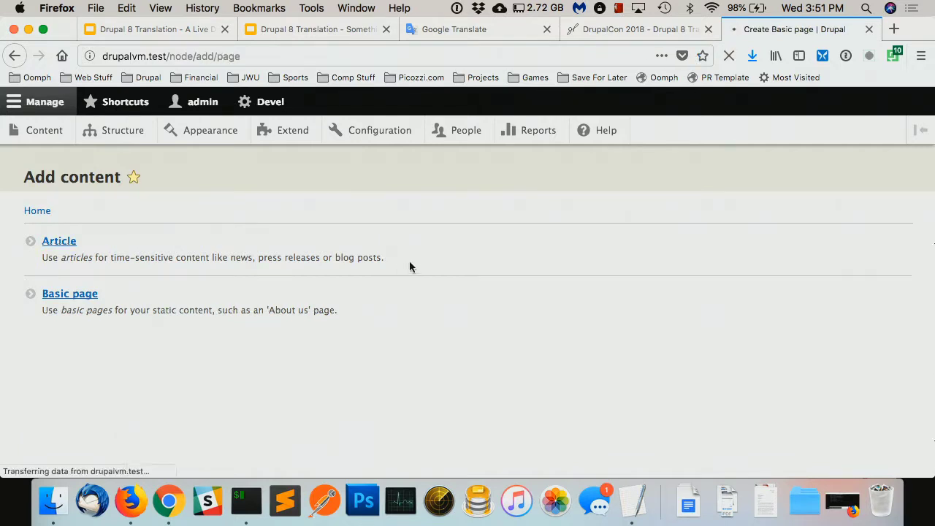
pyautogui.click(633, 502)
pyautogui.moveTo(109, 114); pyautogui.dragTo(18, 115)
pyautogui.press('super+c')
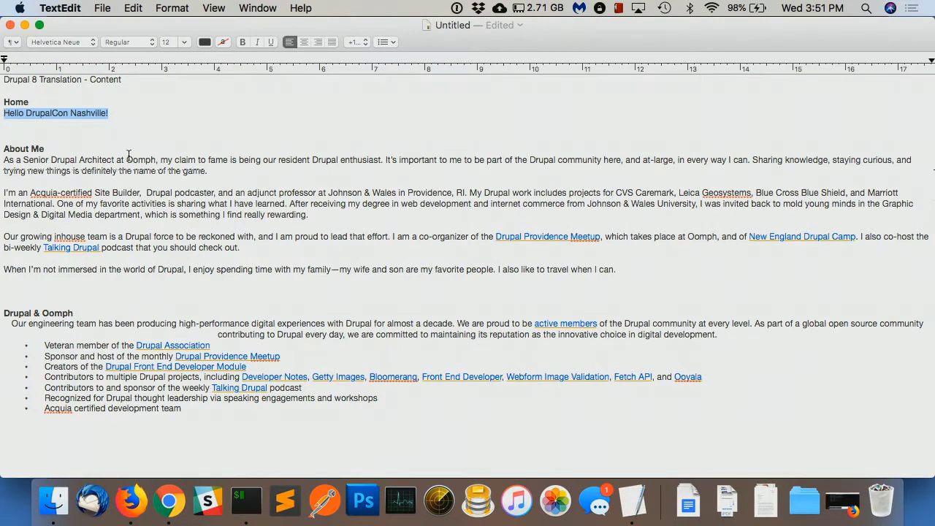
pyautogui.press('super+Tab')
# Title the page 'Home', paste the greeting into Body, and save it.
pyautogui.click(173, 251)
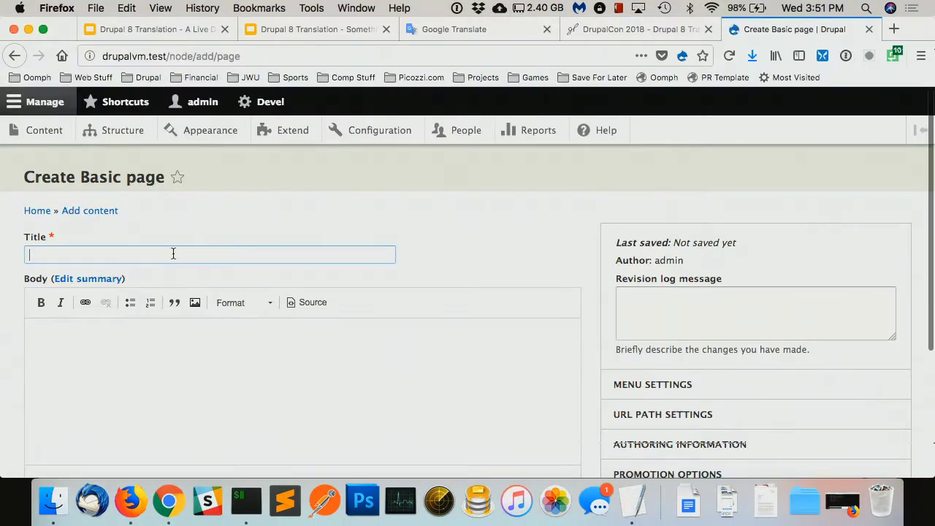
pyautogui.write('Home')
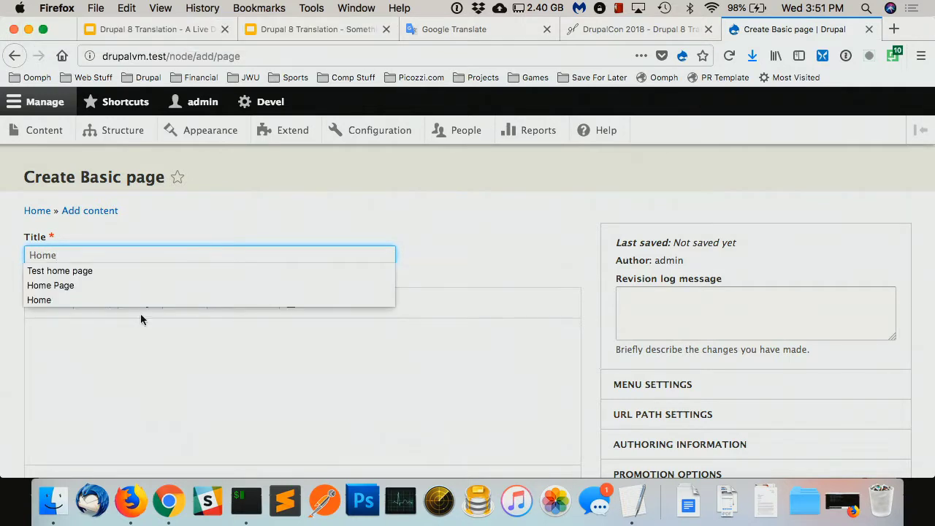
pyautogui.click(139, 338)
pyautogui.press('super+v')
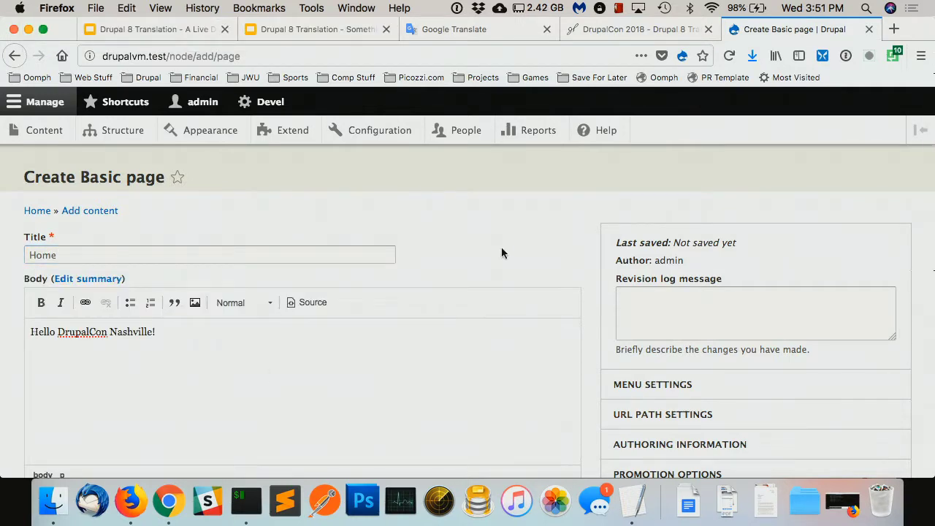
pyautogui.scroll(-4, 501, 253)
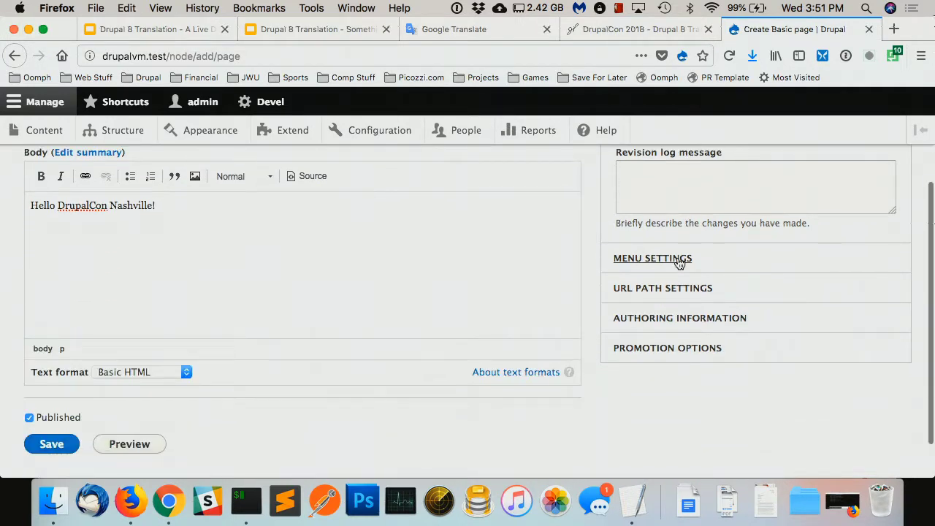
pyautogui.scroll(-1, 190, 429)
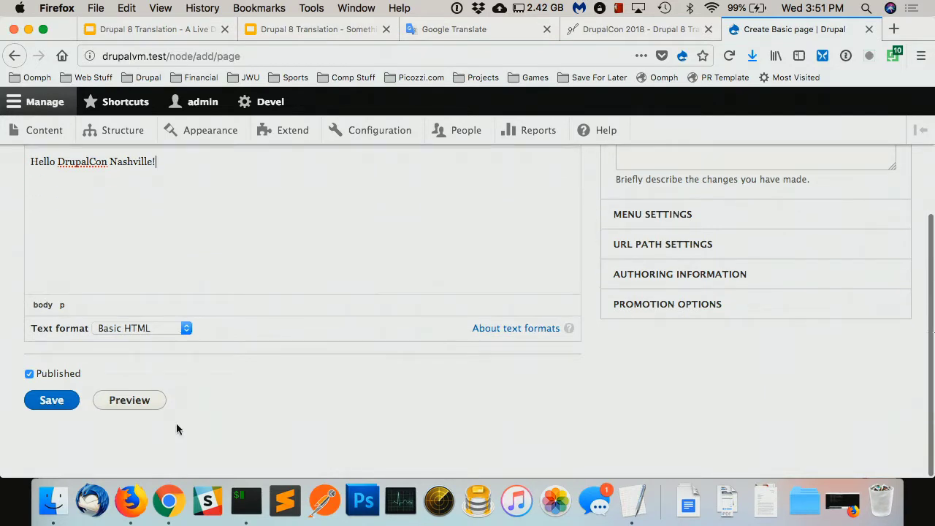
pyautogui.click(52, 407)
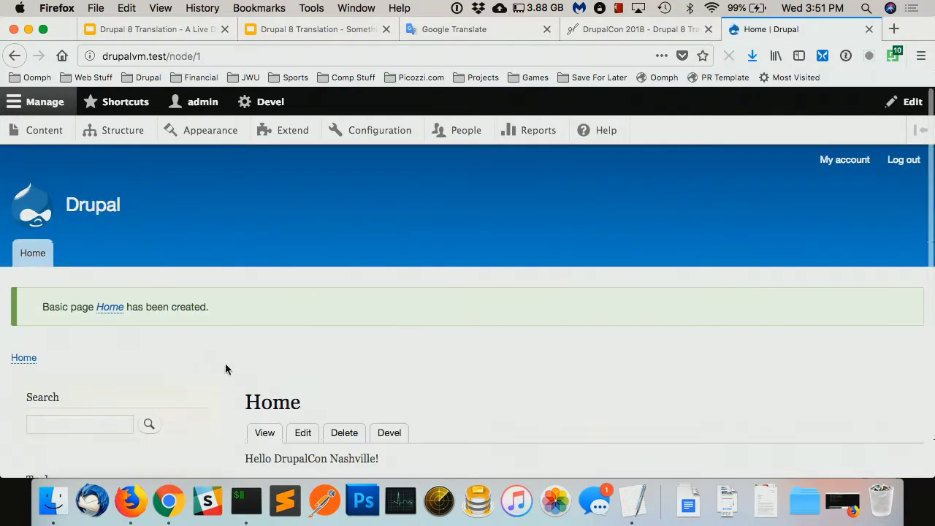
pyautogui.scroll(-5, 327, 316)
pyautogui.scroll(5, 327, 319)
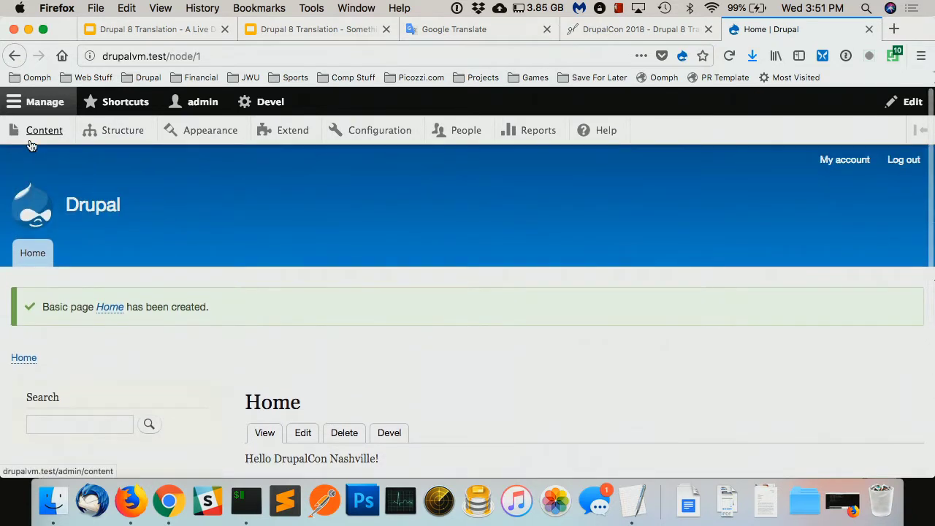
# Start another Basic page and copy the four About Me paragraphs from TextEdit.
pyautogui.click(31, 146)
pyautogui.click(78, 278)
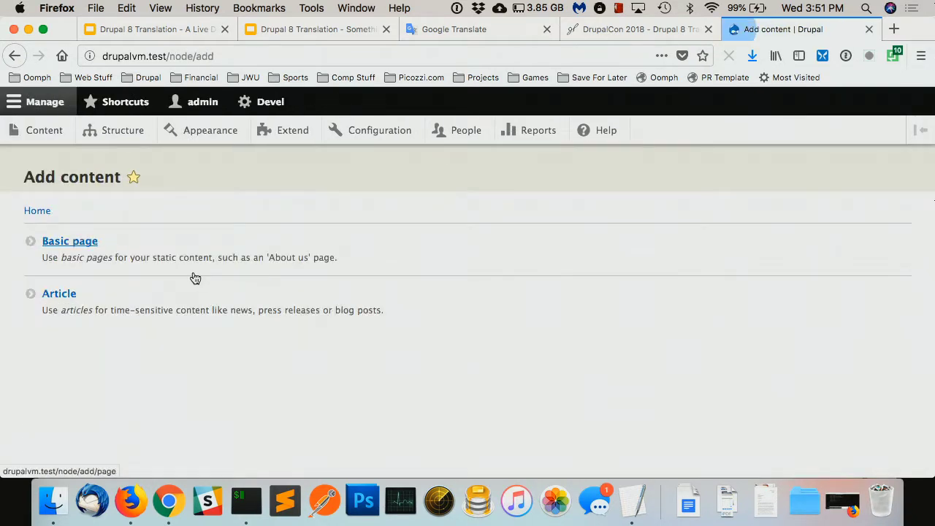
pyautogui.click(79, 247)
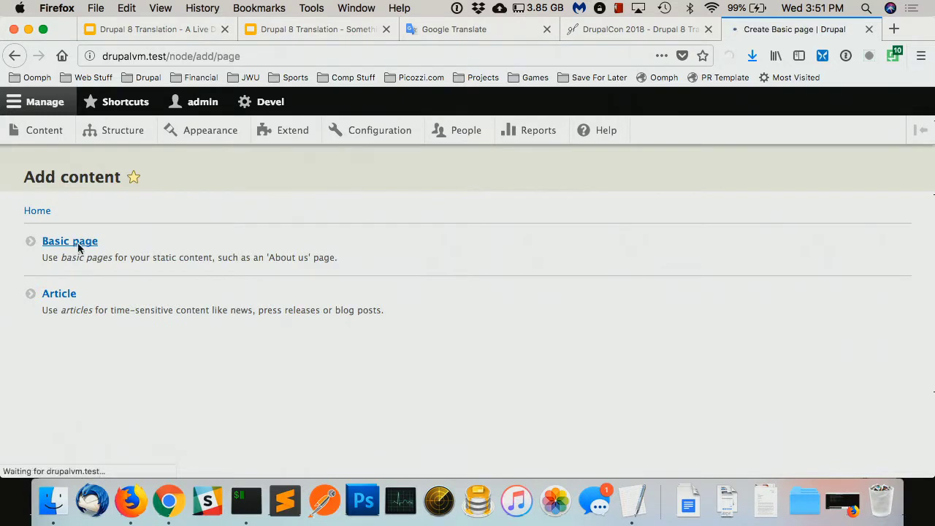
pyautogui.click(265, 256)
pyautogui.press('super+Tab')
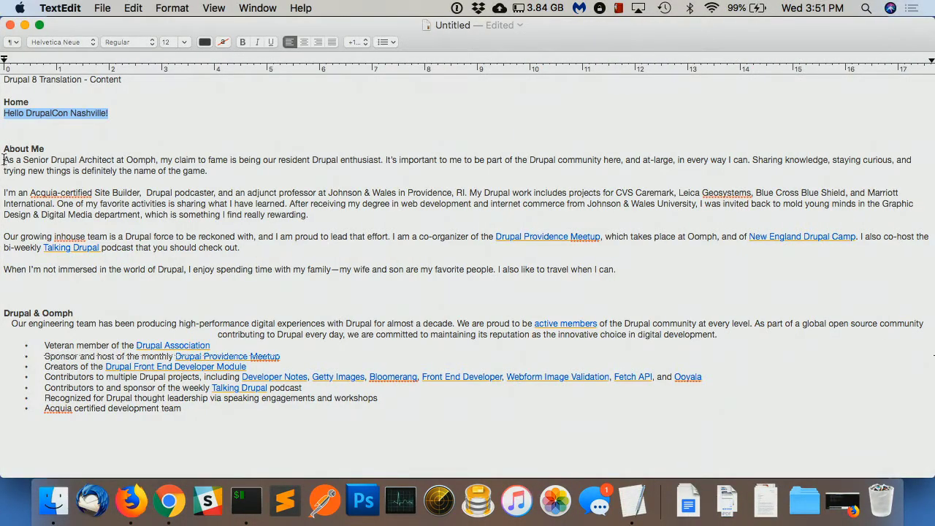
pyautogui.moveTo(4, 159); pyautogui.dragTo(617, 269)
pyautogui.press('super+c')
pyautogui.press('super+Tab')
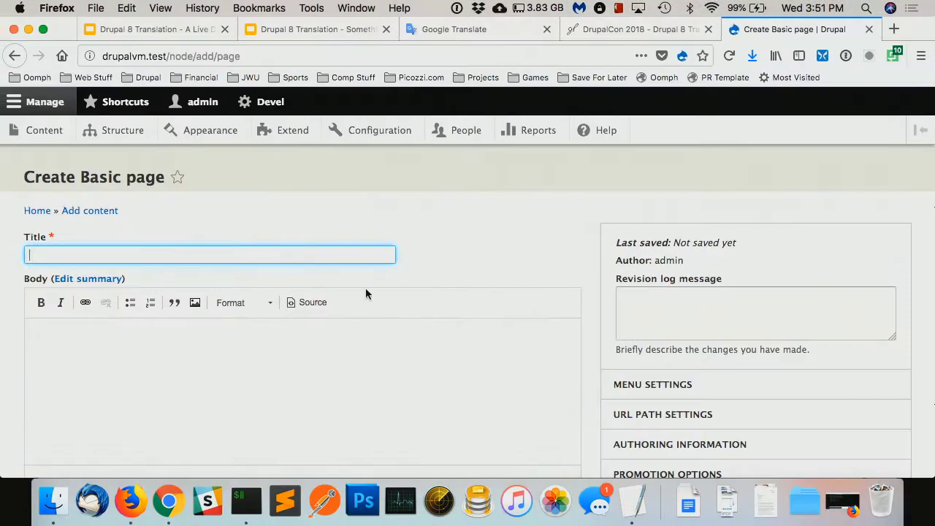
# Title the page 'About Me' and paste the copied paragraphs into Body.
pyautogui.write('About Me')
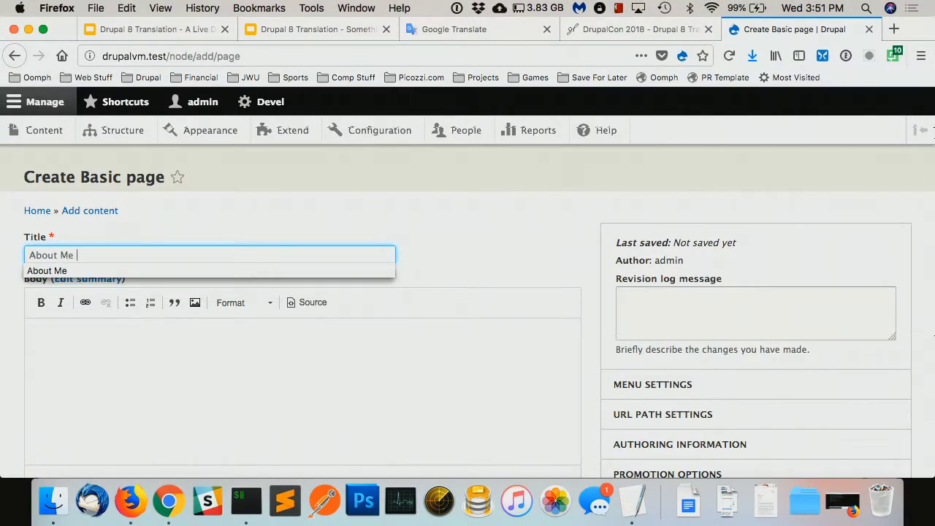
pyautogui.click(253, 358)
pyautogui.press('super+v')
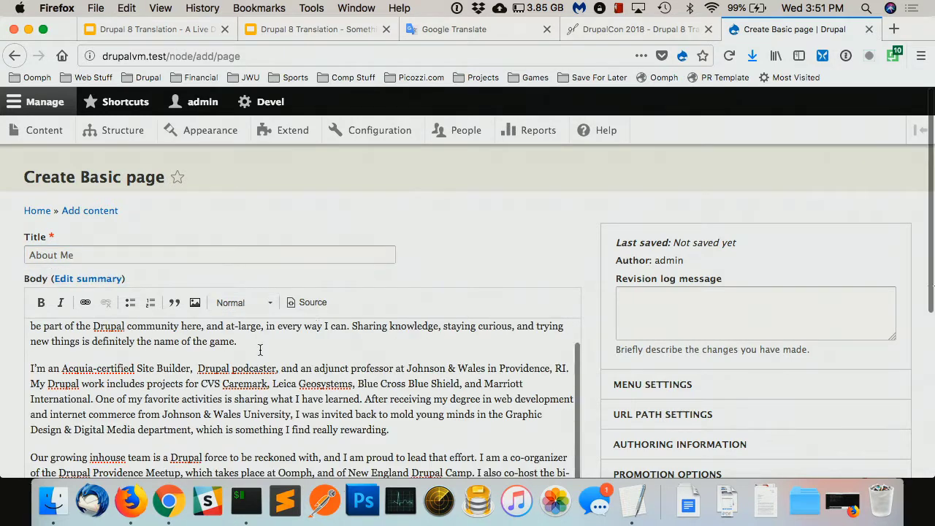
pyautogui.scroll(-5, 417, 278)
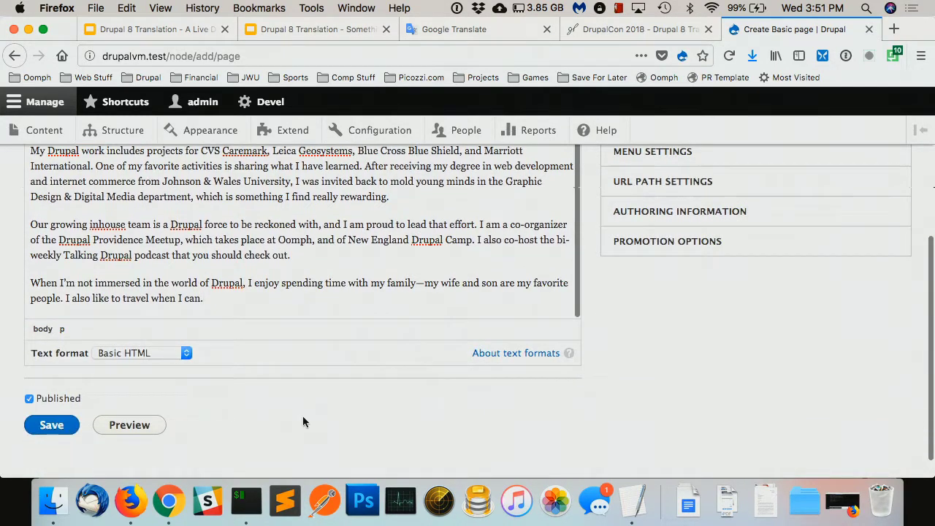
pyautogui.scroll(5, 335, 355)
# Add a menu link under <Main navigation> and save the About Me page.
pyautogui.click(653, 385)
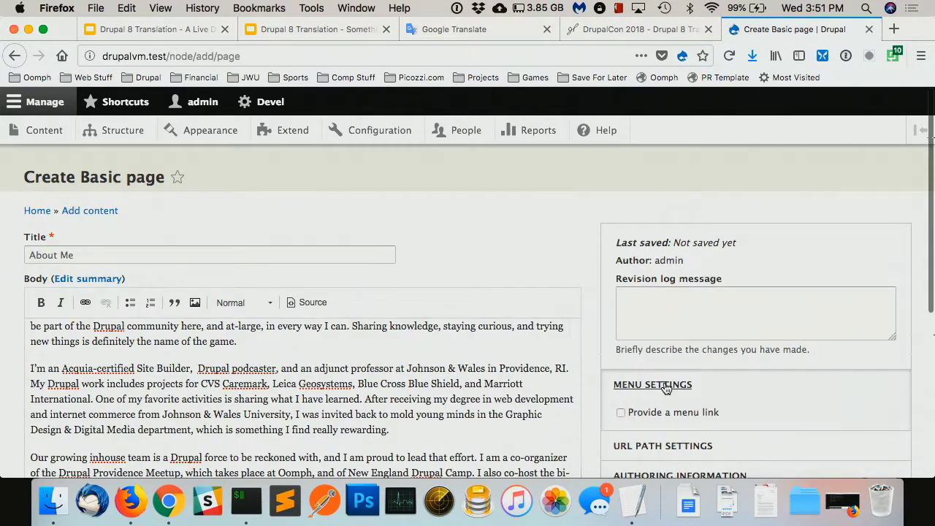
pyautogui.click(634, 412)
pyautogui.scroll(-3, 707, 391)
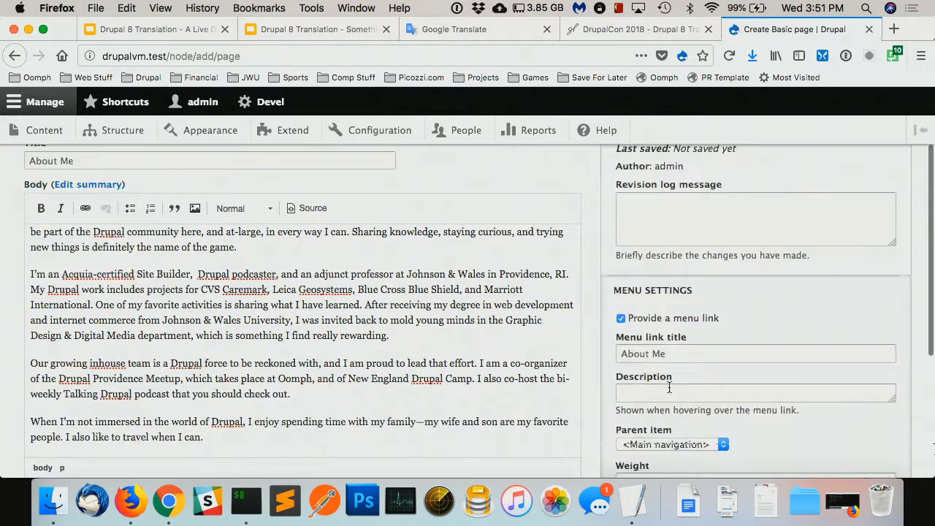
pyautogui.click(718, 380)
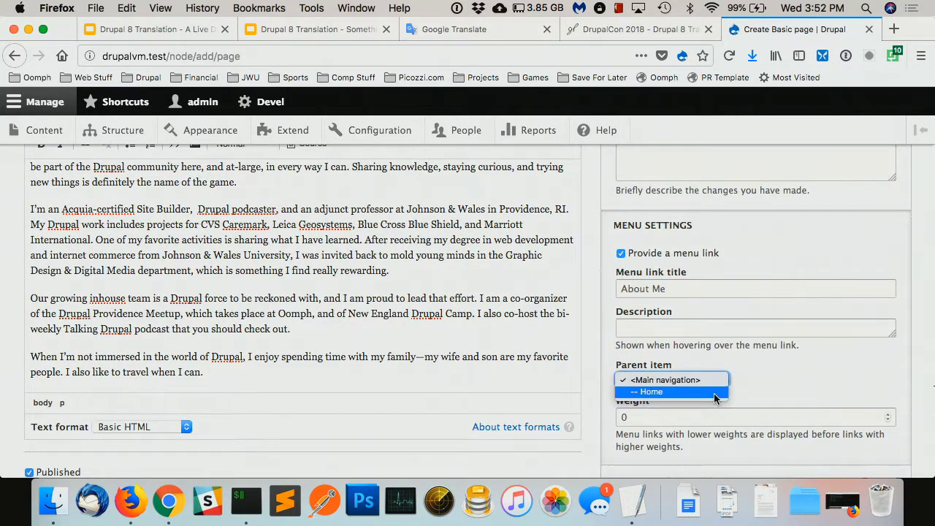
pyautogui.click(716, 386)
pyautogui.scroll(-3, 590, 388)
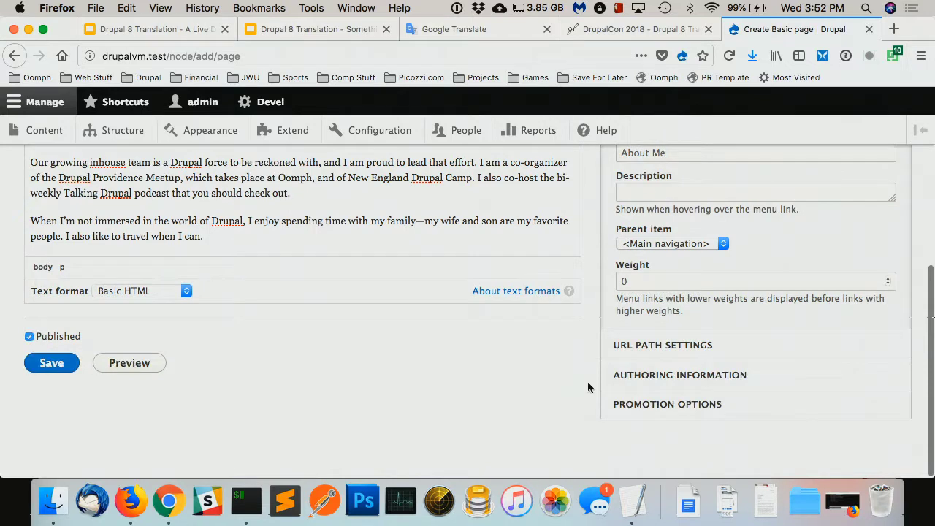
pyautogui.click(26, 364)
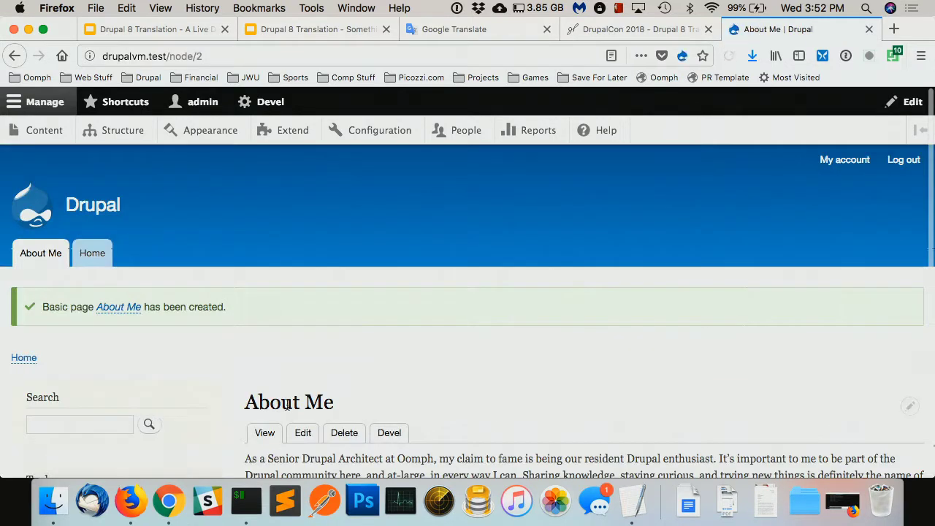
pyautogui.scroll(-5, 285, 398)
pyautogui.scroll(5, 280, 354)
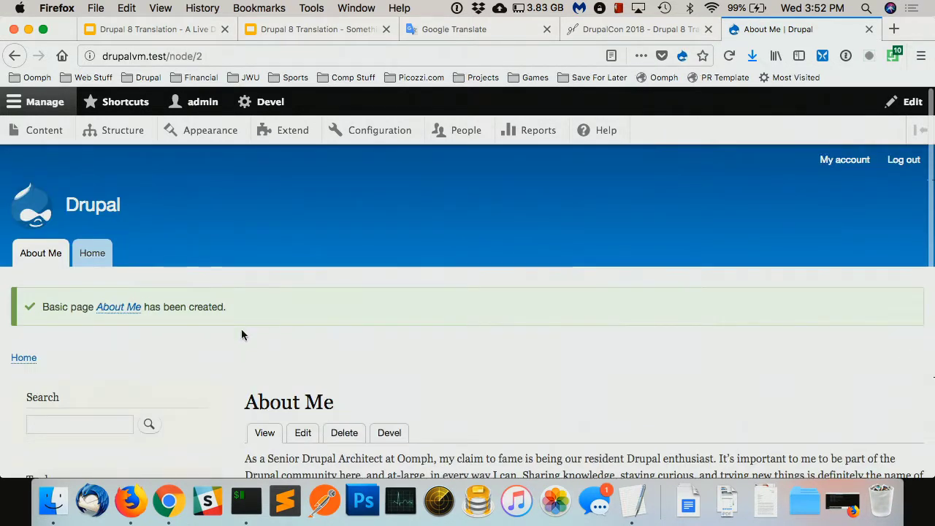
# Copy the Drupal & Oomph paragraph and bullets, and start a new Basic page.
pyautogui.hotkey('ctrl', 'Right')
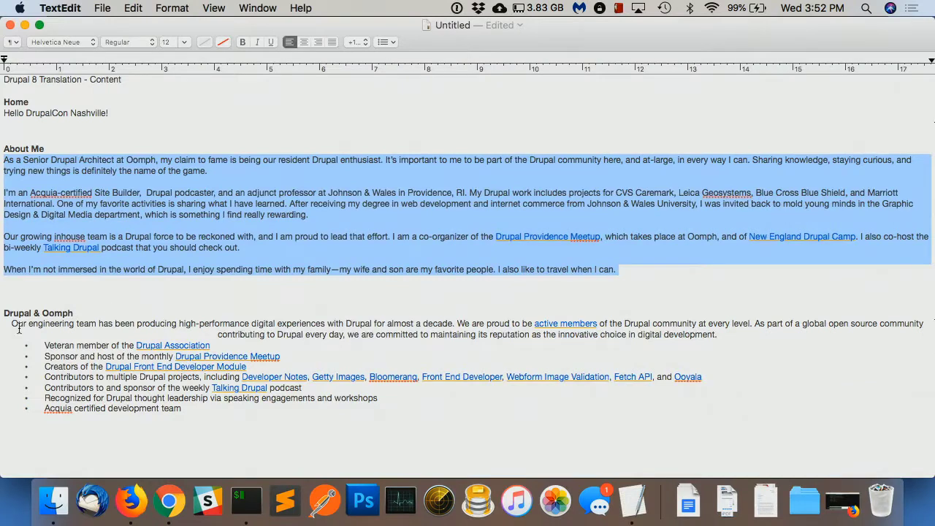
pyautogui.moveTo(10, 324); pyautogui.dragTo(184, 406)
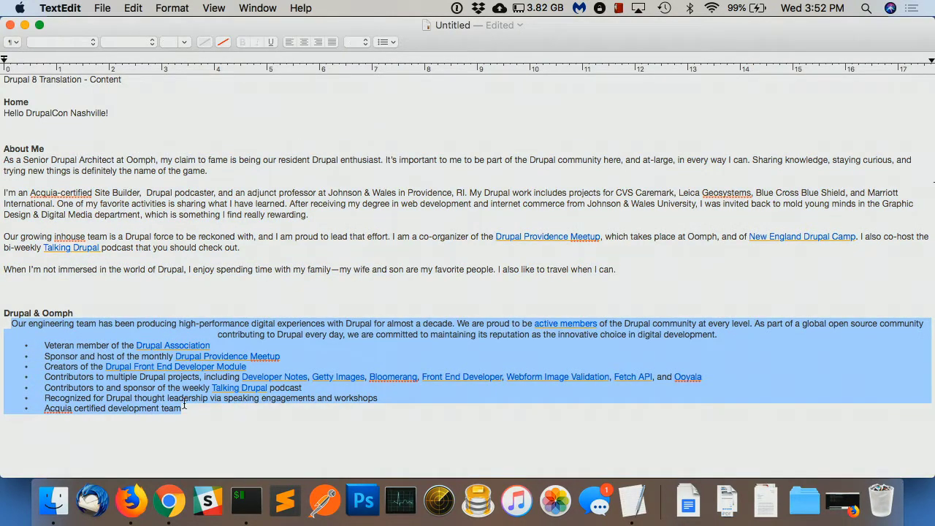
pyautogui.hotkey('ctrl', 'Left')
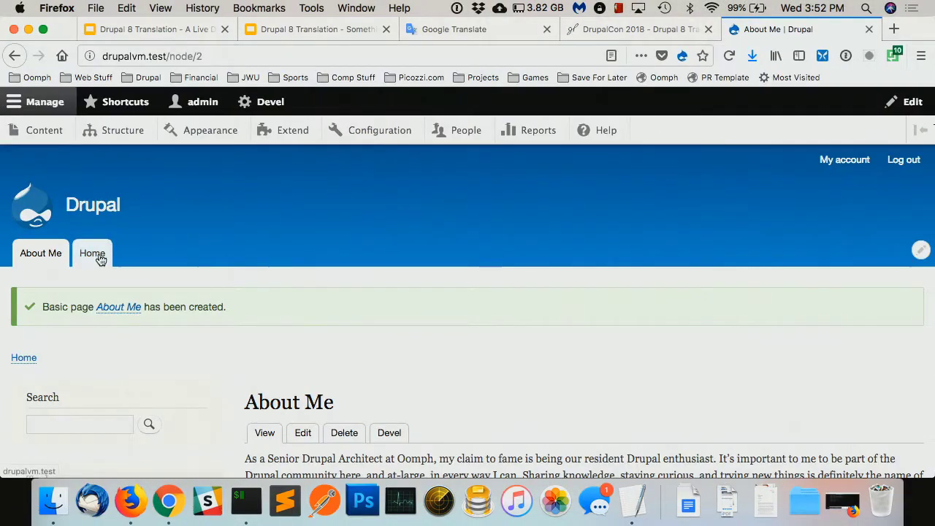
pyautogui.click(28, 135)
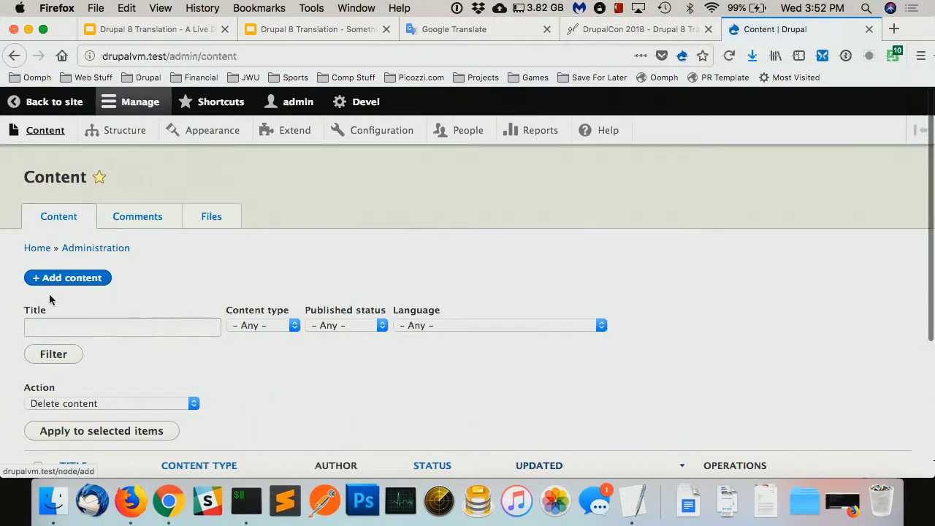
pyautogui.click(78, 276)
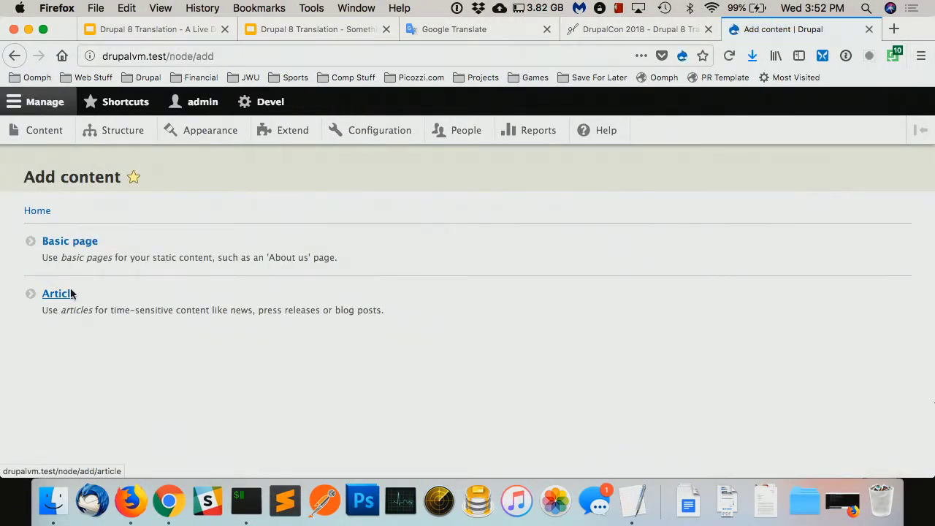
pyautogui.click(73, 246)
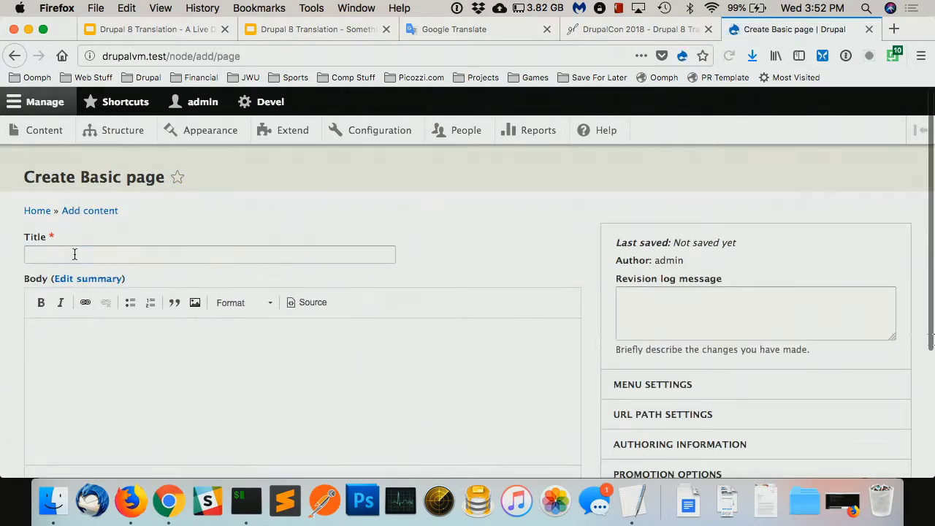
# Title the page 'Drupal & Oomph' and paste the copied text into Body.
pyautogui.click(75, 253)
pyautogui.write('Drpo')
pyautogui.press('Escape')
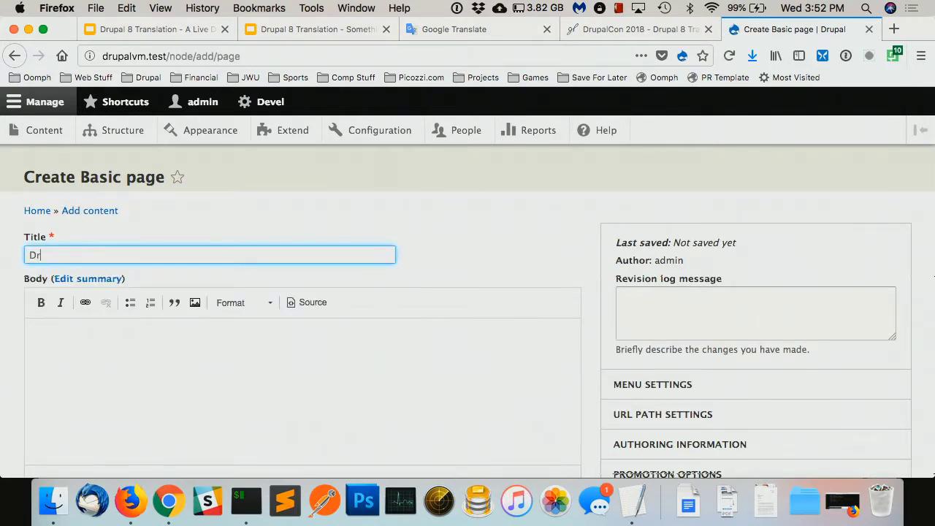
pyautogui.write('upal')
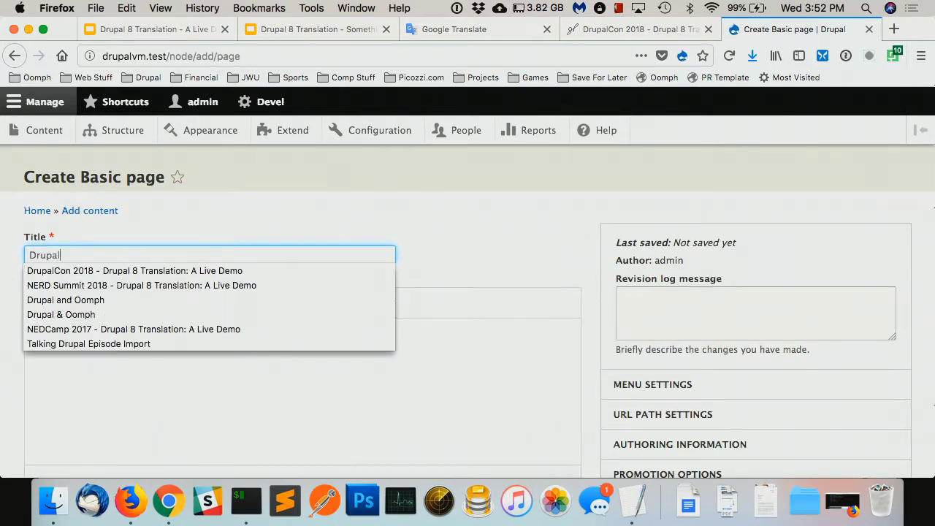
pyautogui.write(' & Oomph')
pyautogui.click(107, 363)
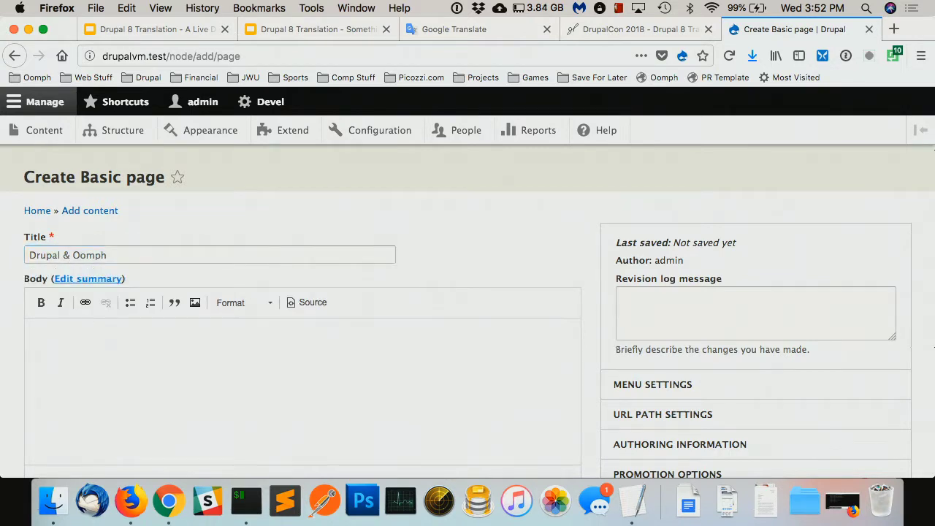
pyautogui.write('Our engineering team has been producing high-performance digital experiences with Drupal for almost a decade. We are proud to be active members of the Drupal community at every level. As part of a global open source community contributing to Drupal every day, we are committed to maintaining its reputation as the innovative choice in digital development. Veteran member of the Drupal Association Sponsor and host of the monthly Drupal Providence Meetup Creators of the Drupal Front End Developer Module Contributors to multiple Drupal projects, including Developer Notes, Getty Images, Bloomerang, Front End Developer, Webform Image Validation, Fetch API, and Ooyala Contributors to and sponsor of the weekly Talking Drupal podcast Recognized for Drupal thought leadership via speaking engagements and workshops Acquia certified development team')
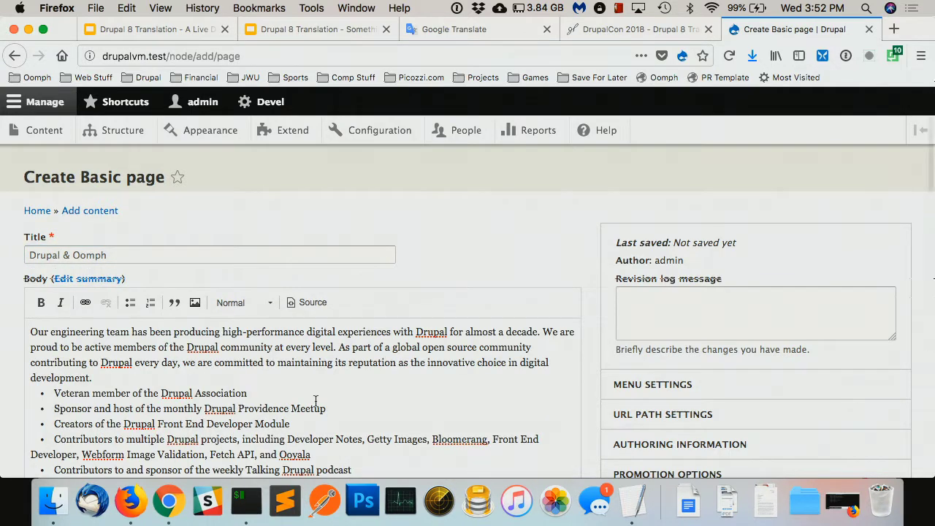
# Give the Drupal & Oomph page a main menu link and save it.
pyautogui.scroll(-5, 315, 400)
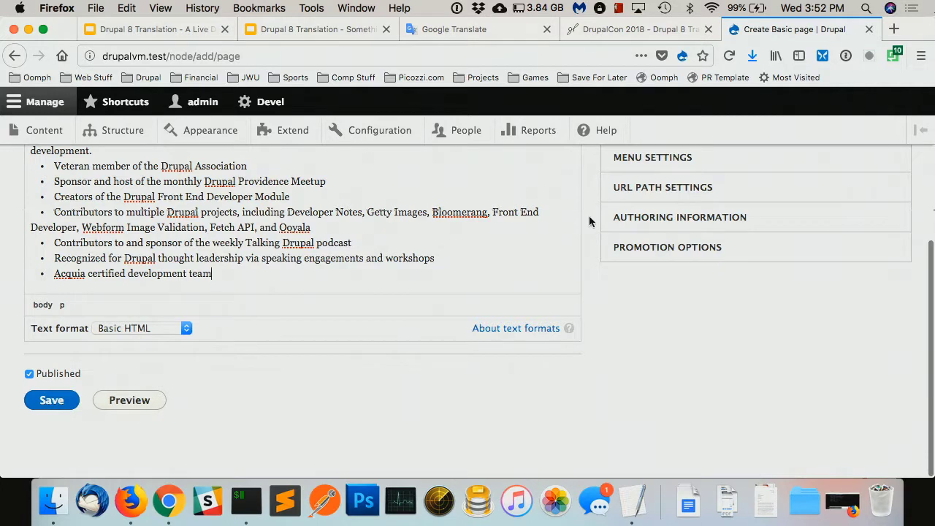
pyautogui.click(668, 159)
pyautogui.click(671, 187)
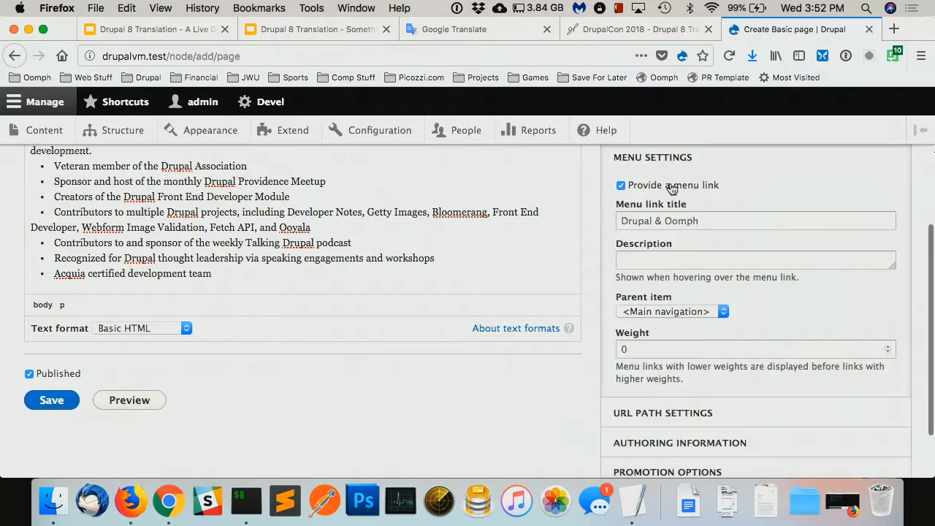
pyautogui.click(51, 400)
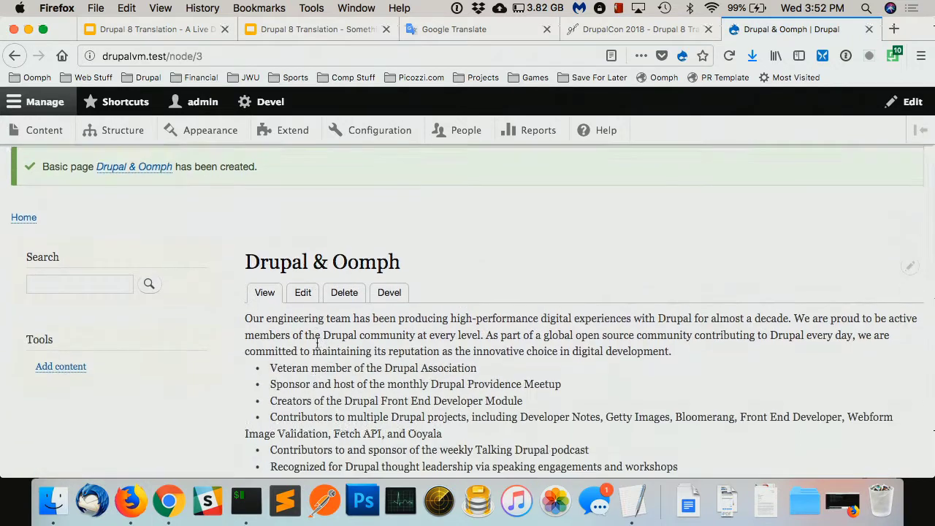
pyautogui.scroll(-5, 317, 341)
pyautogui.scroll(10, 318, 344)
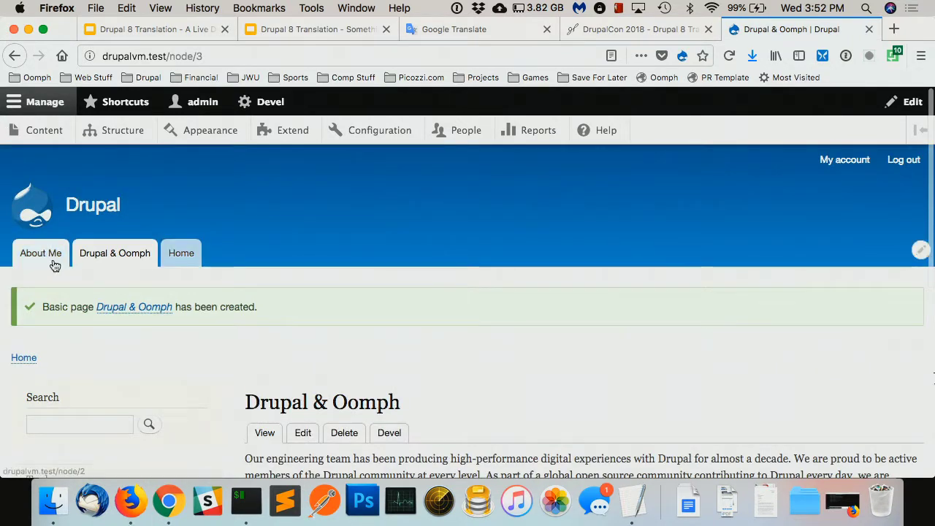
# Drag Home to the top of Main navigation, above About Me and Drupal & Oomph, and save.
pyautogui.click(130, 139)
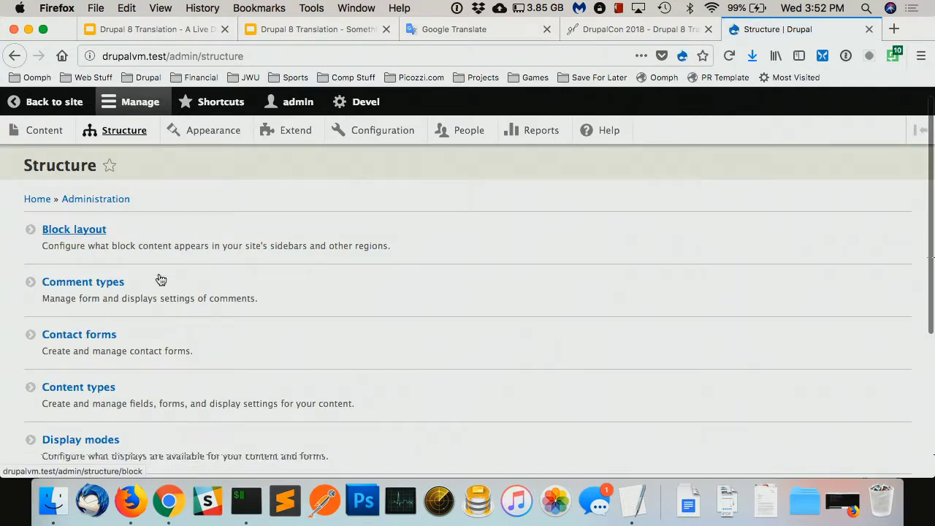
pyautogui.scroll(-3, 160, 280)
pyautogui.click(73, 357)
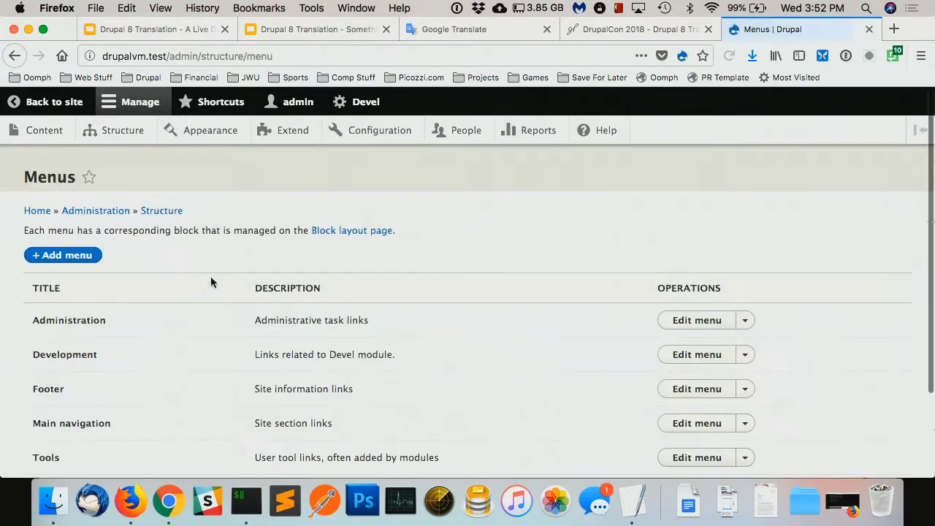
pyautogui.scroll(-3, 192, 330)
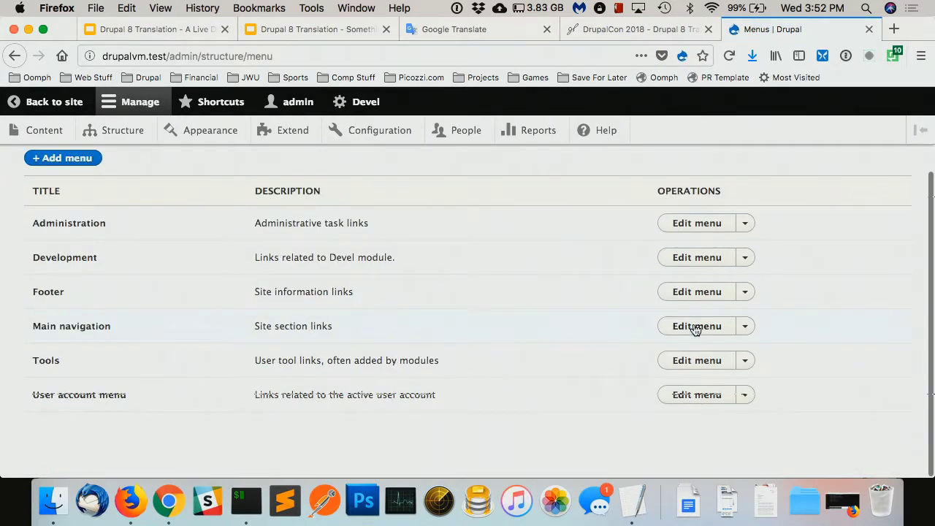
pyautogui.click(694, 326)
pyautogui.scroll(-1, 146, 369)
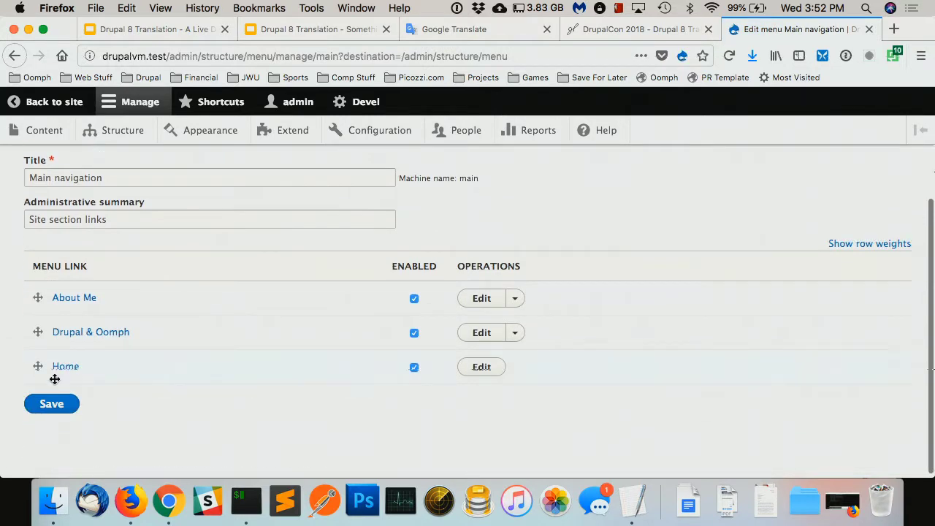
pyautogui.moveTo(37, 365); pyautogui.dragTo(42, 310)
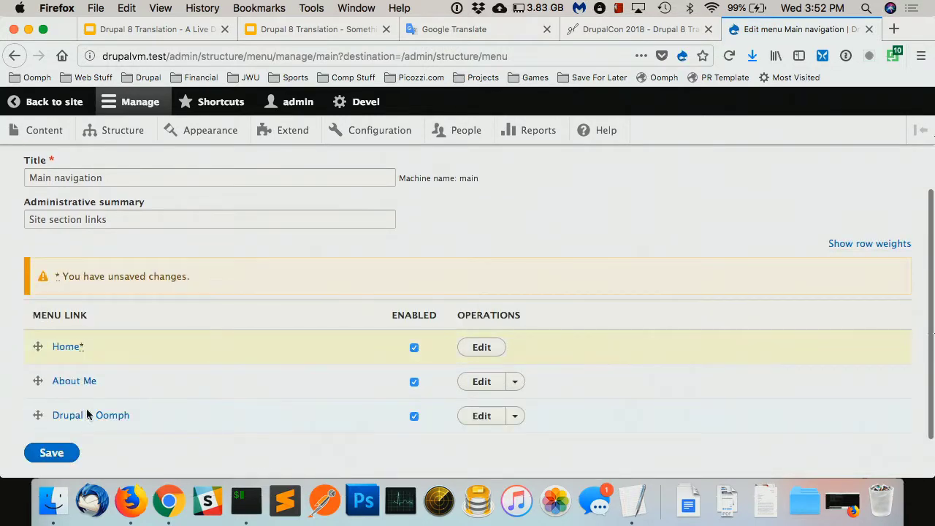
pyautogui.click(50, 453)
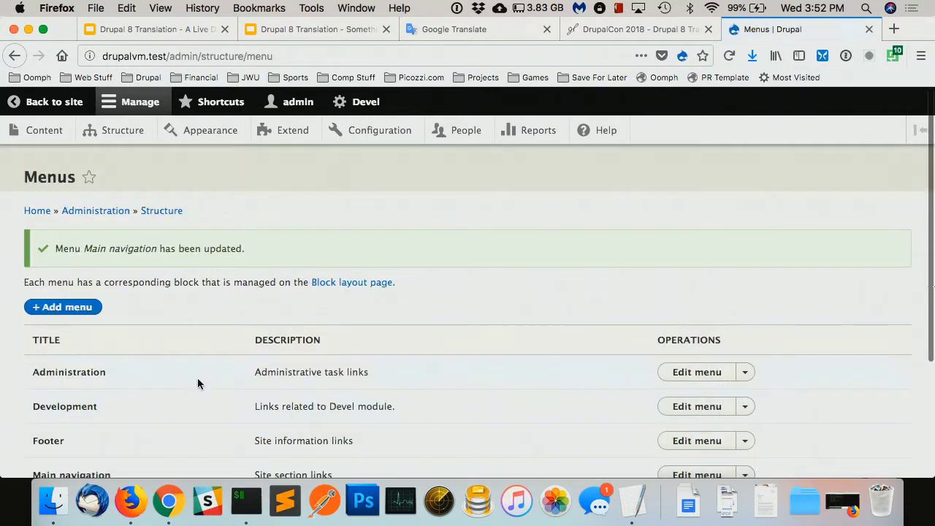
pyautogui.click(50, 103)
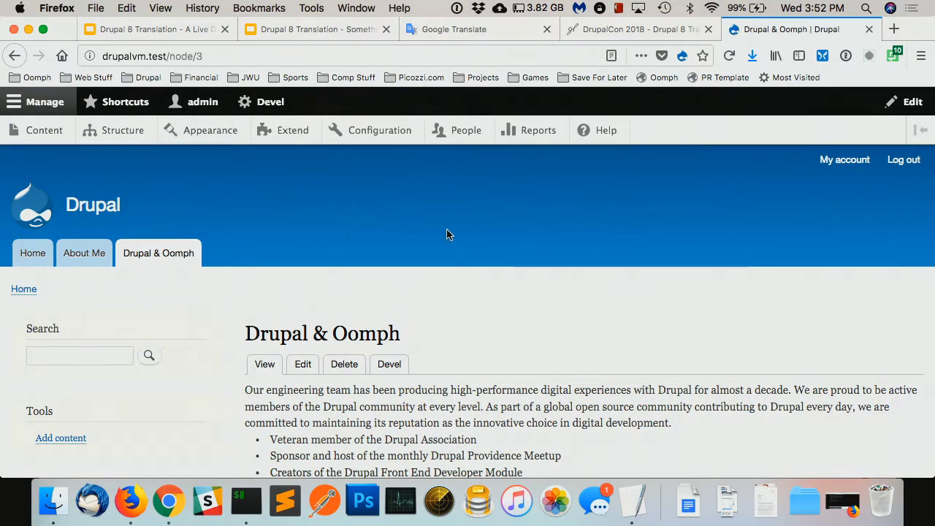
# Visit Configuration, the site front page and the content list from the Drupal & Oomph page.
pyautogui.click(382, 135)
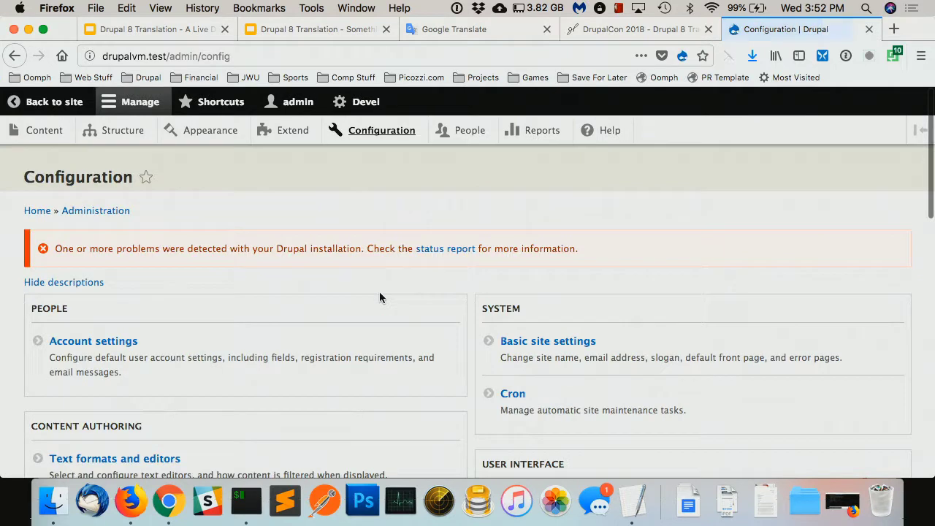
pyautogui.press('super+bracketleft')
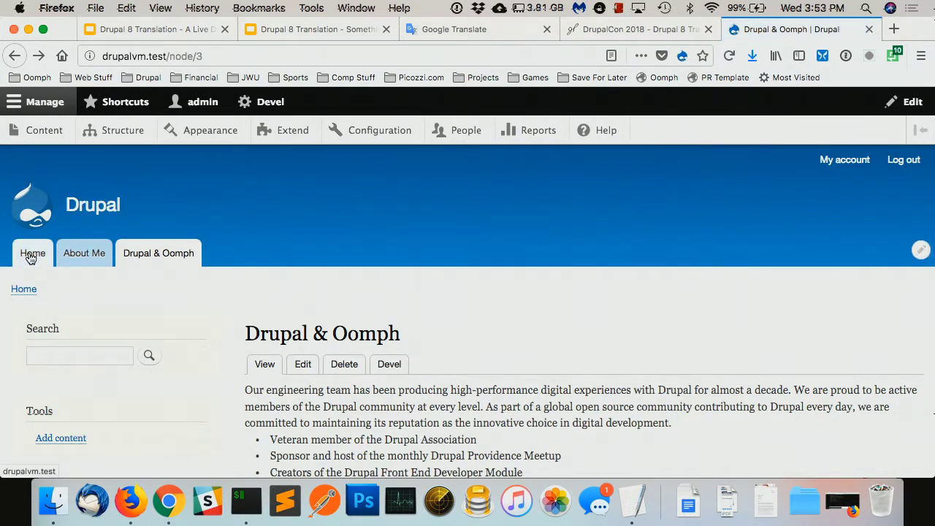
pyautogui.click(39, 257)
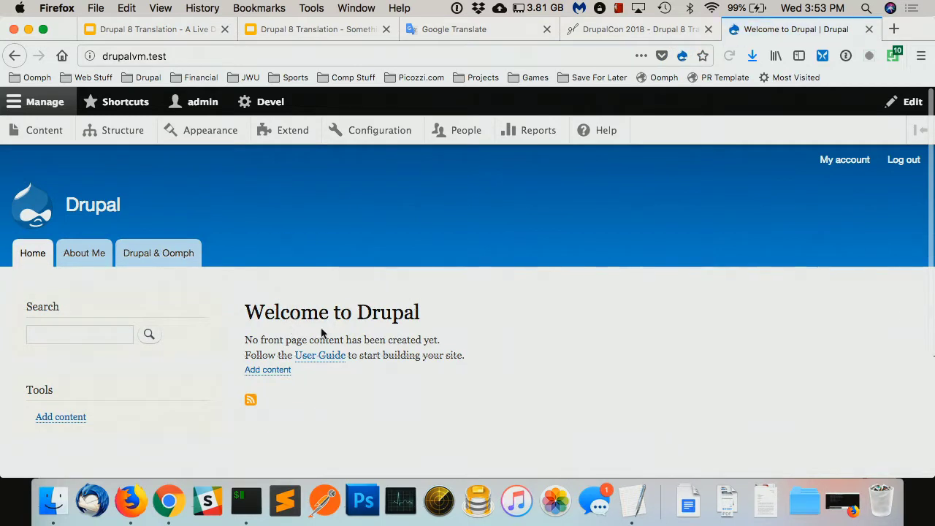
pyautogui.press('super+bracketleft')
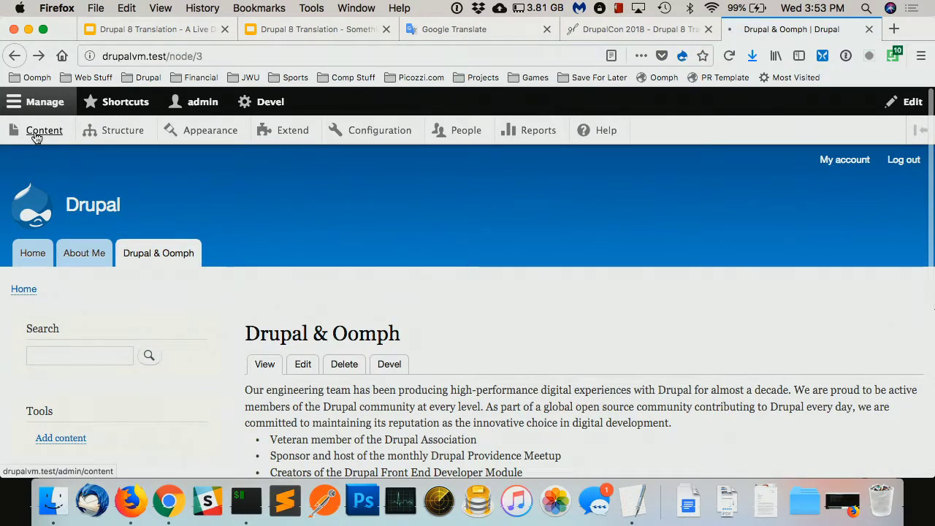
pyautogui.click(35, 132)
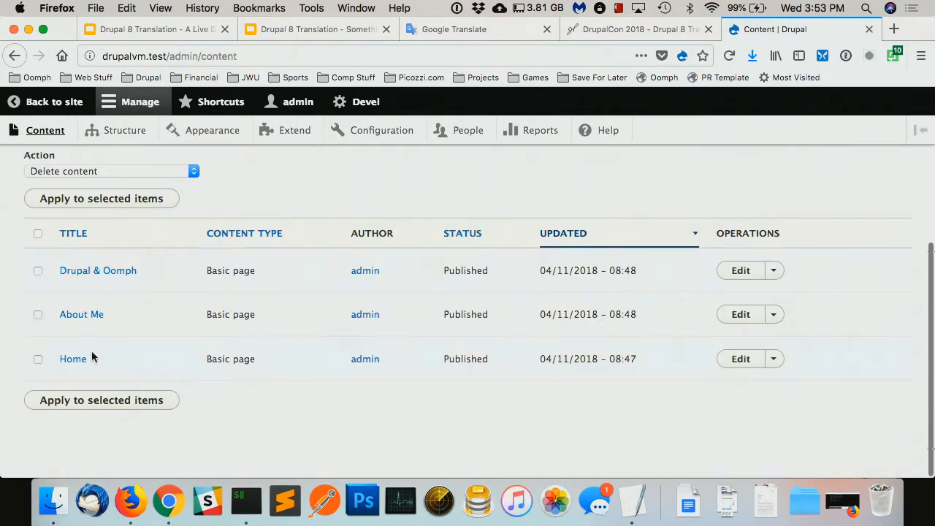
pyautogui.scroll(5, 280, 209)
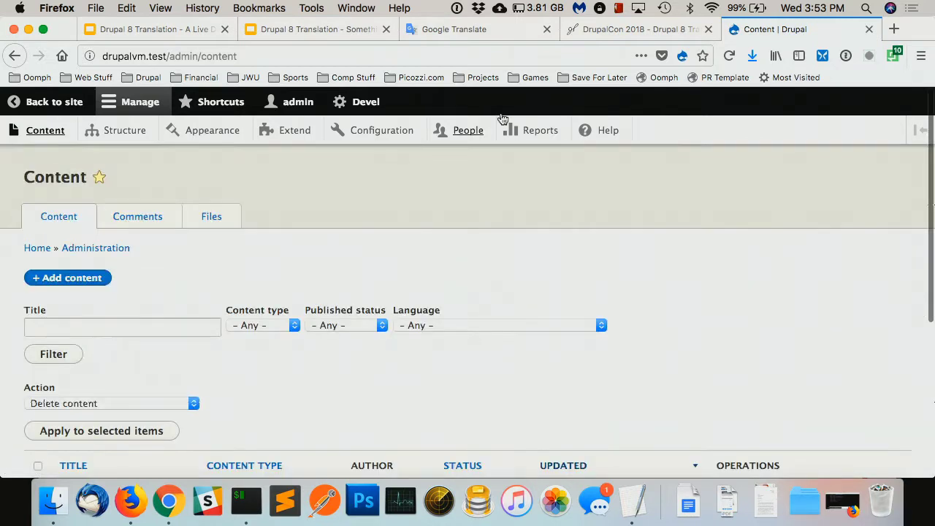
# Open Basic site settings from the Configuration overview.
pyautogui.click(382, 130)
pyautogui.scroll(-6, 400, 289)
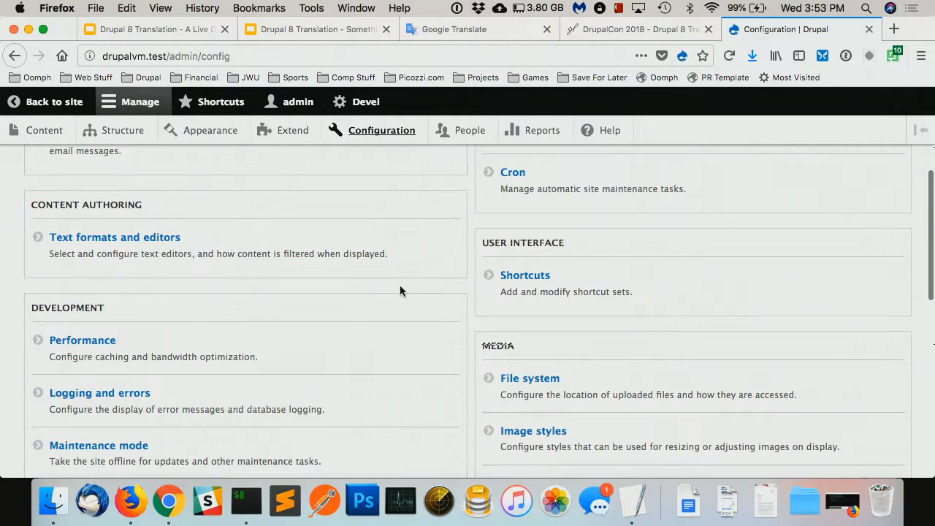
pyautogui.scroll(-2, 511, 296)
pyautogui.scroll(-3, 419, 313)
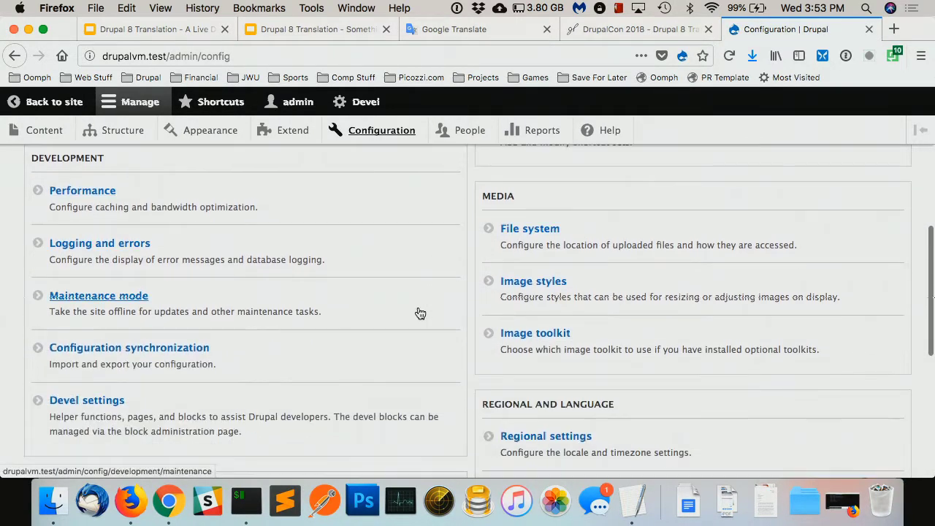
pyautogui.scroll(8, 157, 316)
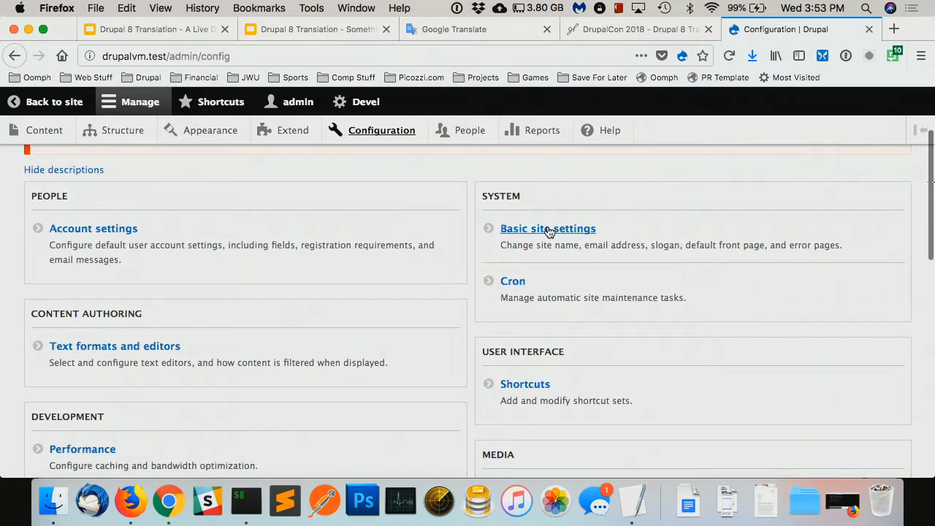
pyautogui.click(566, 231)
pyautogui.scroll(-5, 237, 312)
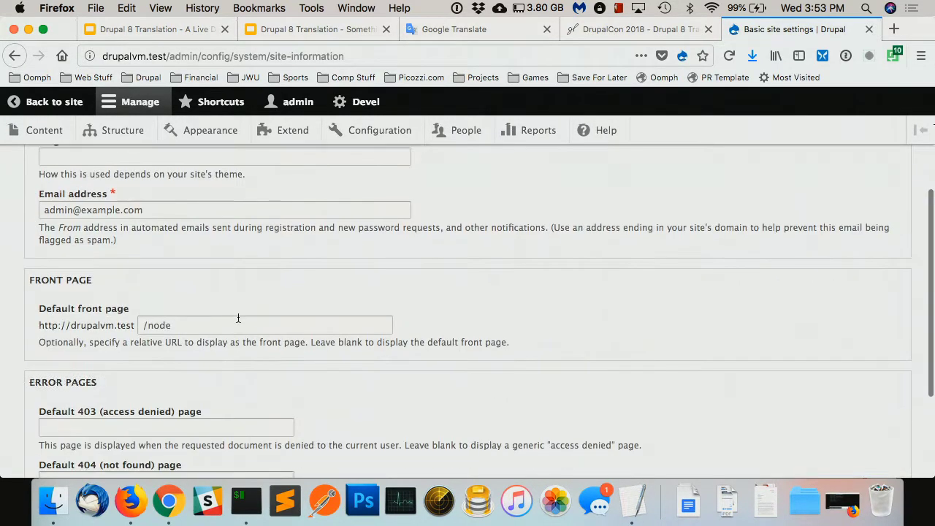
# Set Default front page to /node/1 and save the configuration.
pyautogui.click(241, 298)
pyautogui.write('/1')
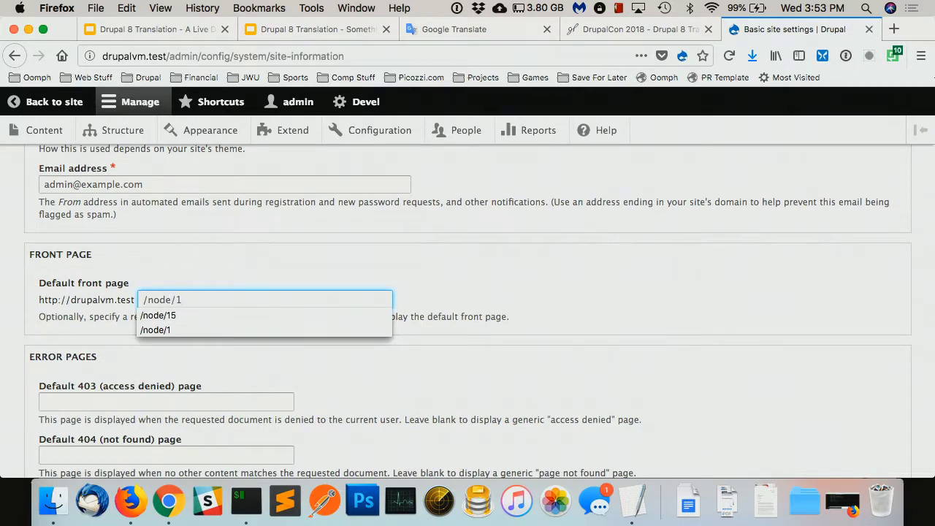
pyautogui.click(329, 259)
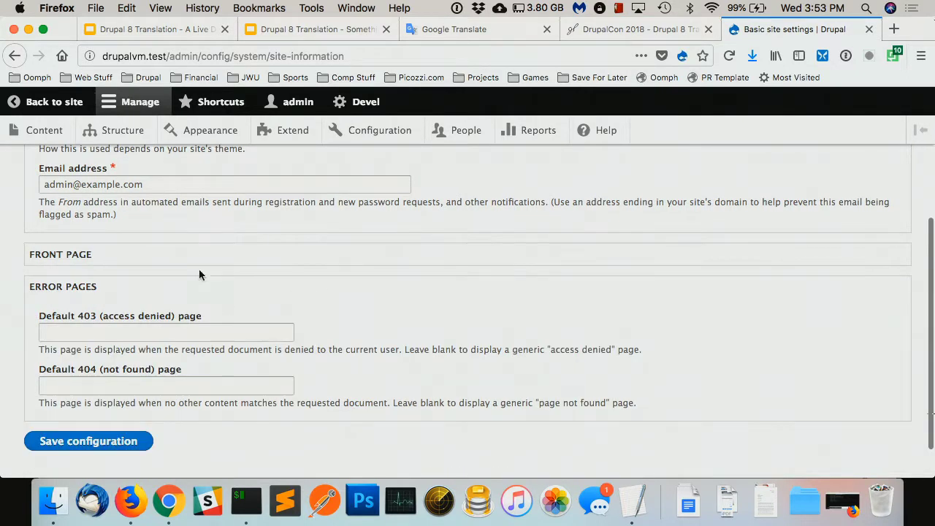
pyautogui.click(216, 255)
pyautogui.scroll(-3, 226, 401)
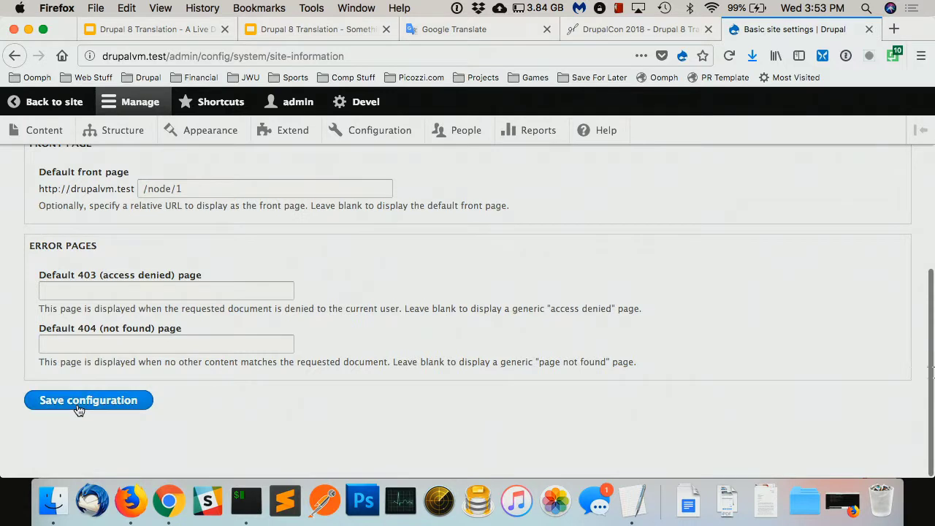
pyautogui.click(79, 410)
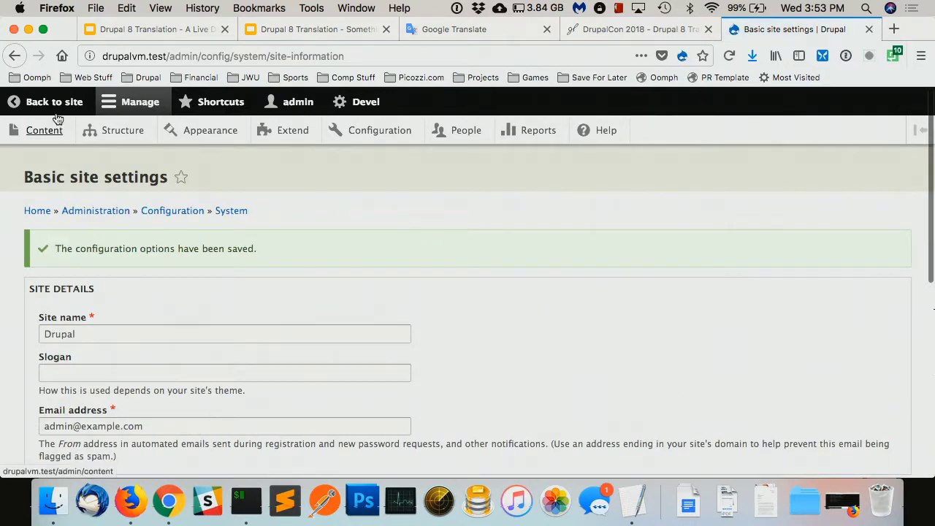
pyautogui.click(53, 102)
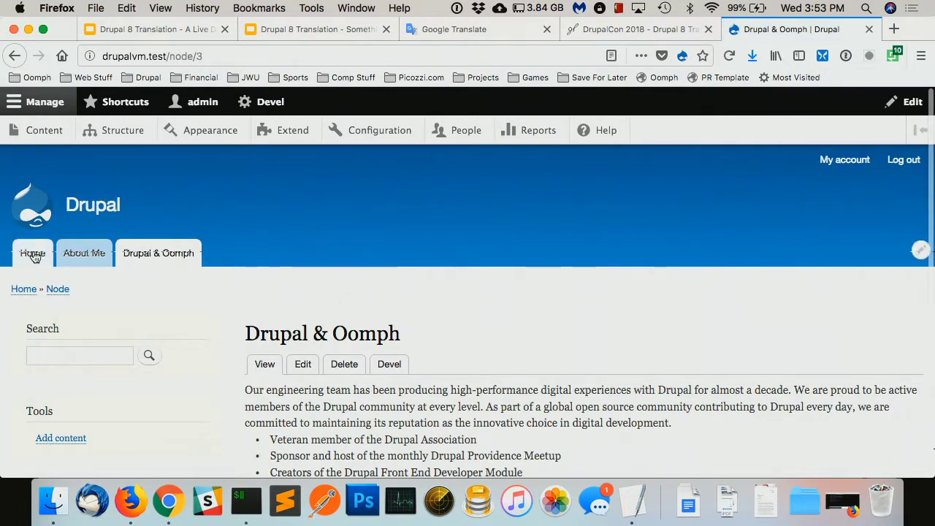
# View Home at the site root in Firefox and reload drupalvm.test in Chrome as an anonymous visitor.
pyautogui.click(34, 255)
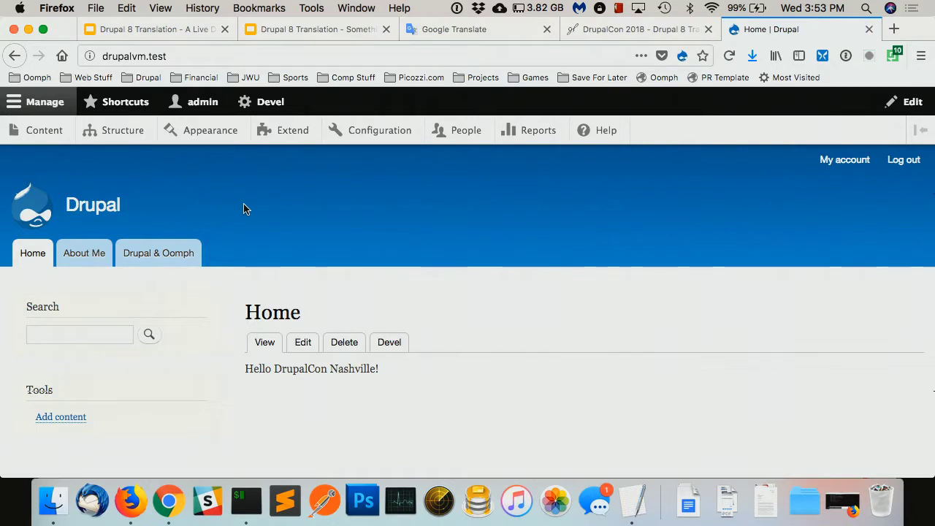
pyautogui.press('super+Tab')
pyautogui.press('super+Tab')
pyautogui.press('super+Tab')
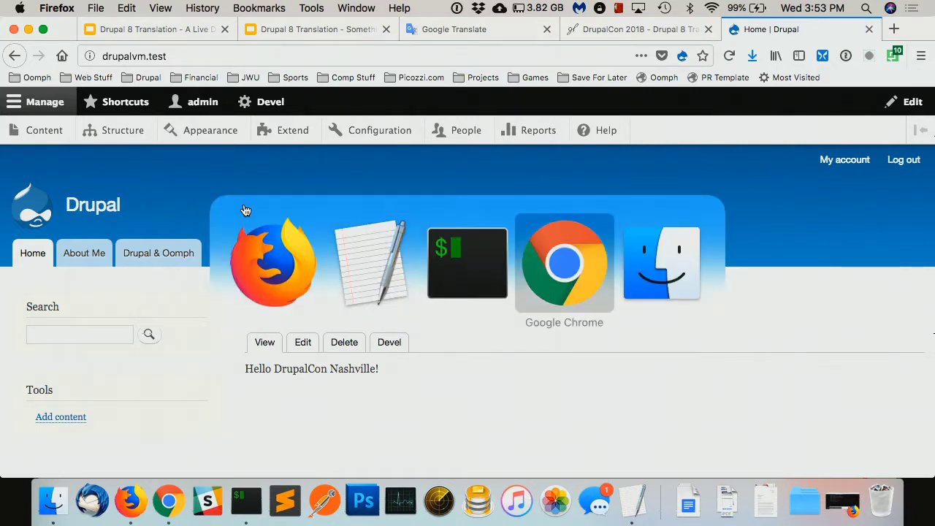
pyautogui.click(54, 58)
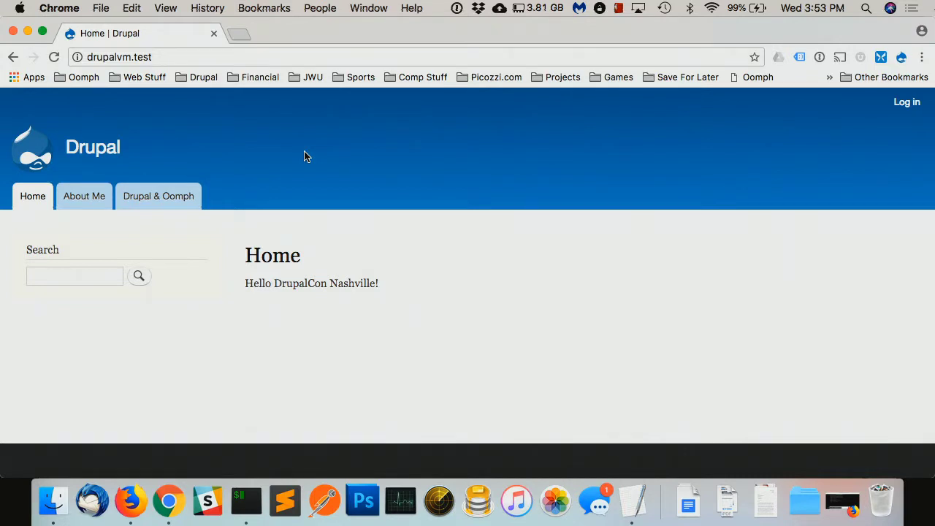
pyautogui.press('super+Tab')
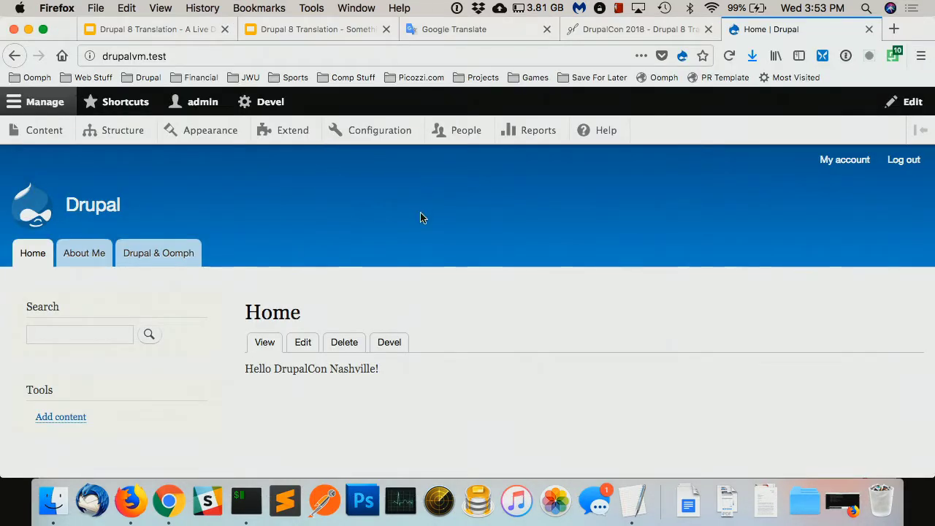
pyautogui.press('super+Tab')
# Review the finished composer install in iTerm, then open the Extend module list in Firefox.
pyautogui.press('super+Tab')
pyautogui.press('super+Tab')
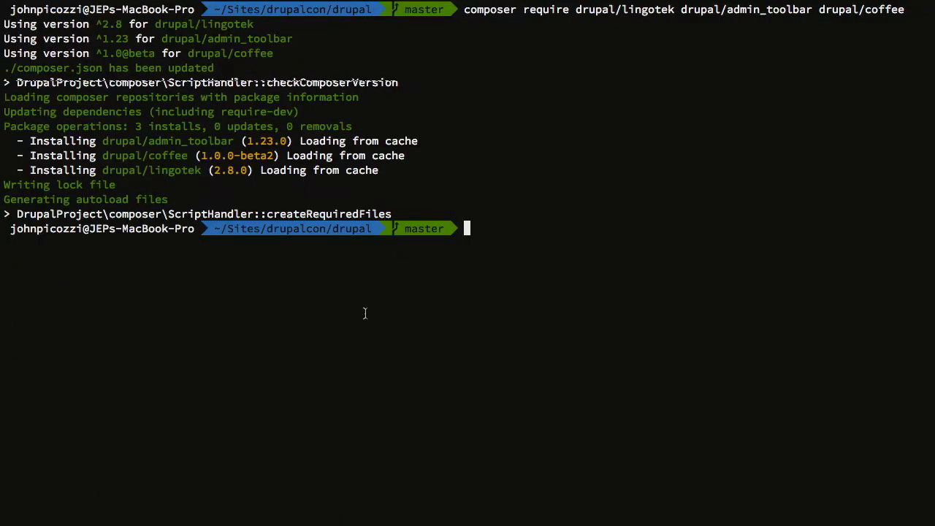
pyautogui.press('super+Tab')
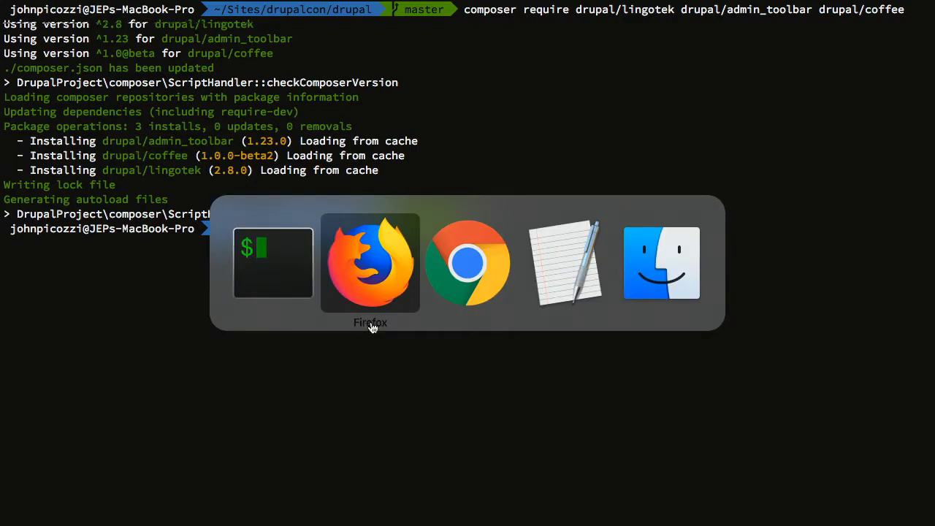
pyautogui.click(370, 327)
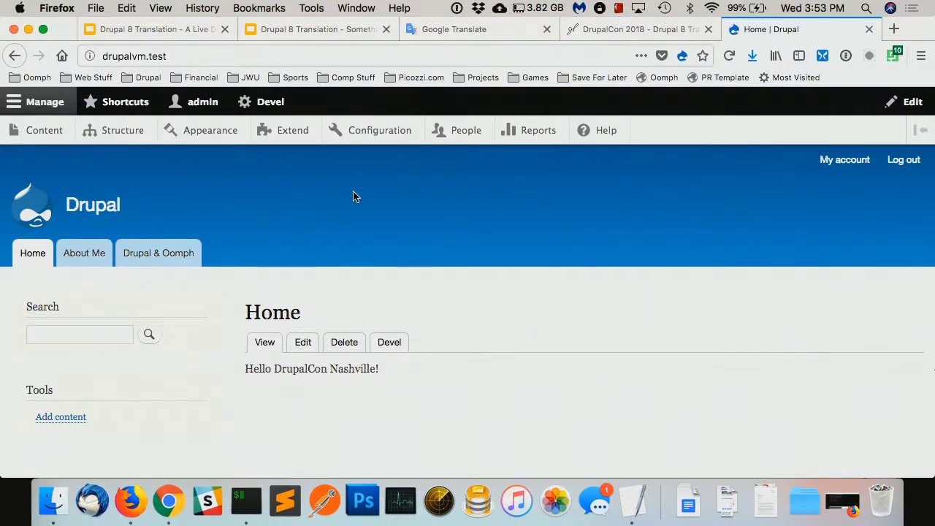
pyautogui.click(294, 132)
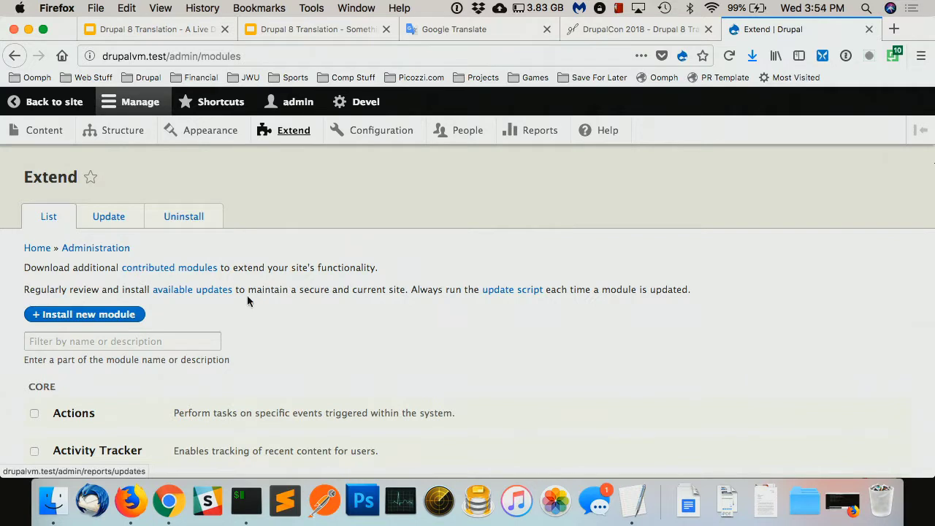
# Filter the module list for 'coffe' and tick the Coffee module.
pyautogui.scroll(-3, 248, 297)
pyautogui.scroll(-3, 248, 302)
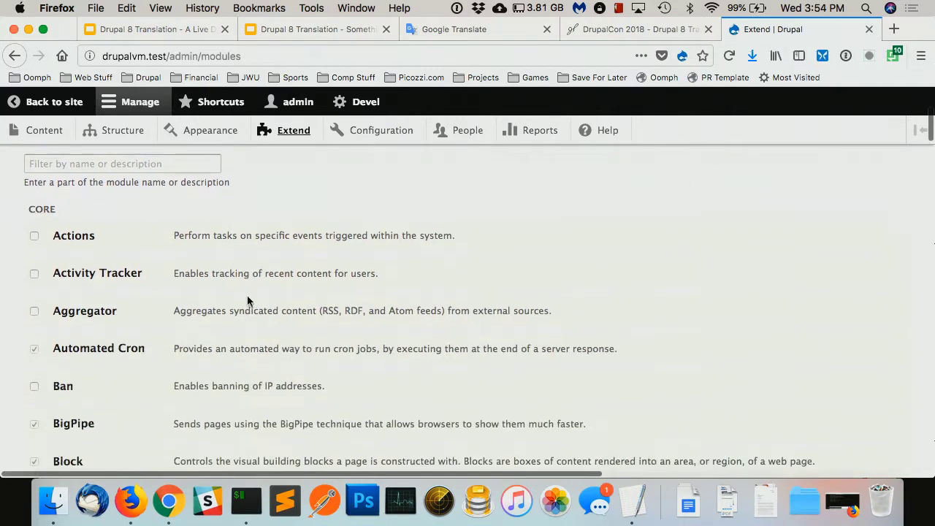
pyautogui.click(155, 154)
pyautogui.write('coffe')
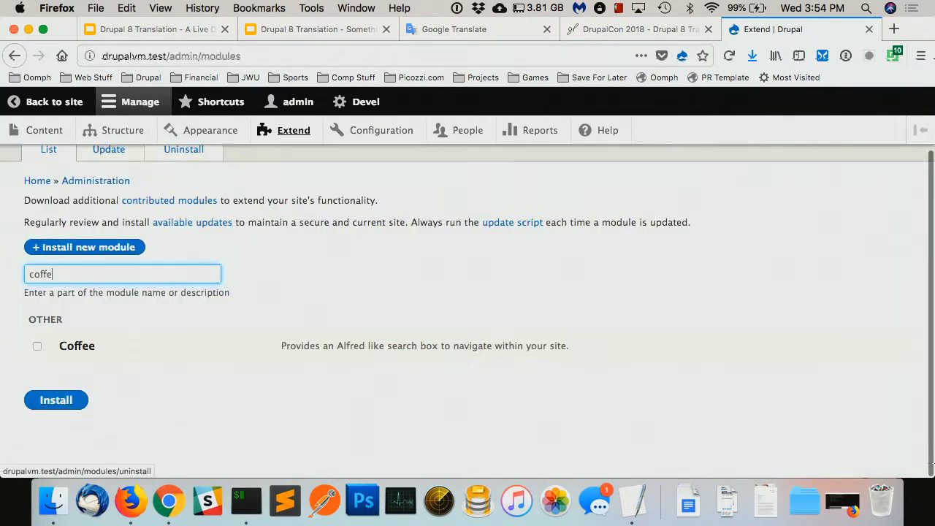
pyautogui.click(80, 351)
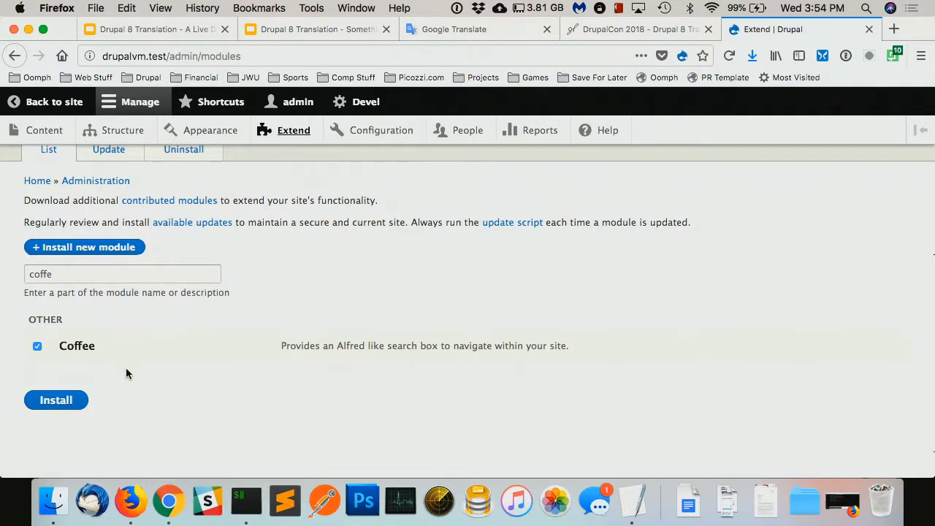
# Refilter by 'admin', tick Admin Toolbar and Admin Toolbar Extra Tools, and install all three modules.
pyautogui.doubleClick(145, 279)
pyautogui.write('admin')
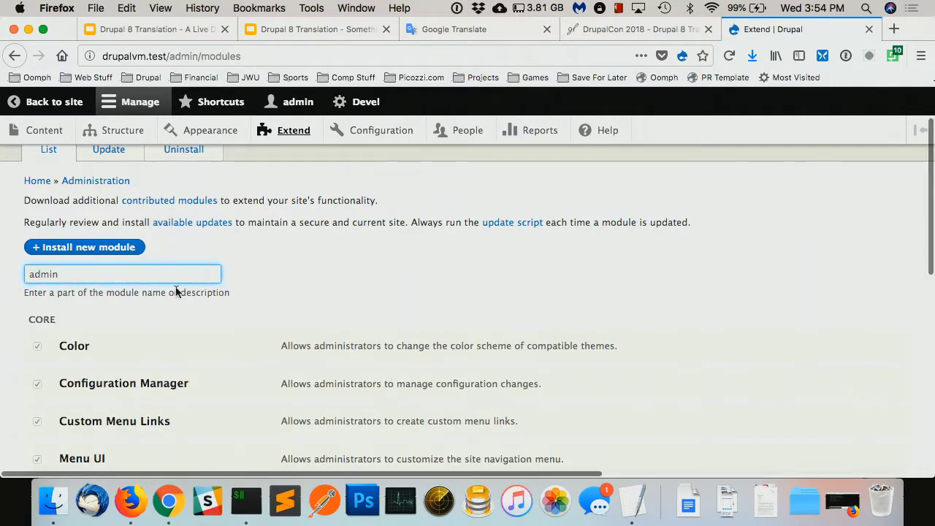
pyautogui.scroll(-10, 189, 305)
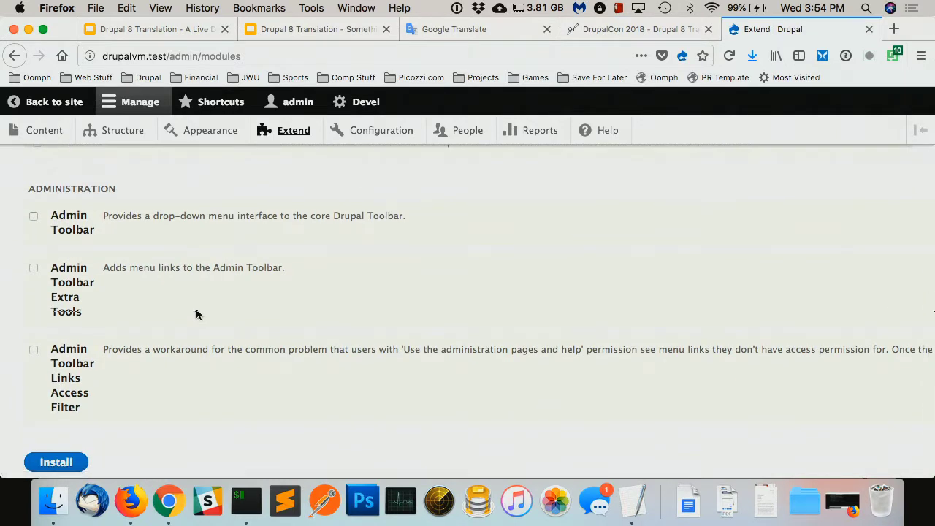
pyautogui.scroll(-2, 195, 314)
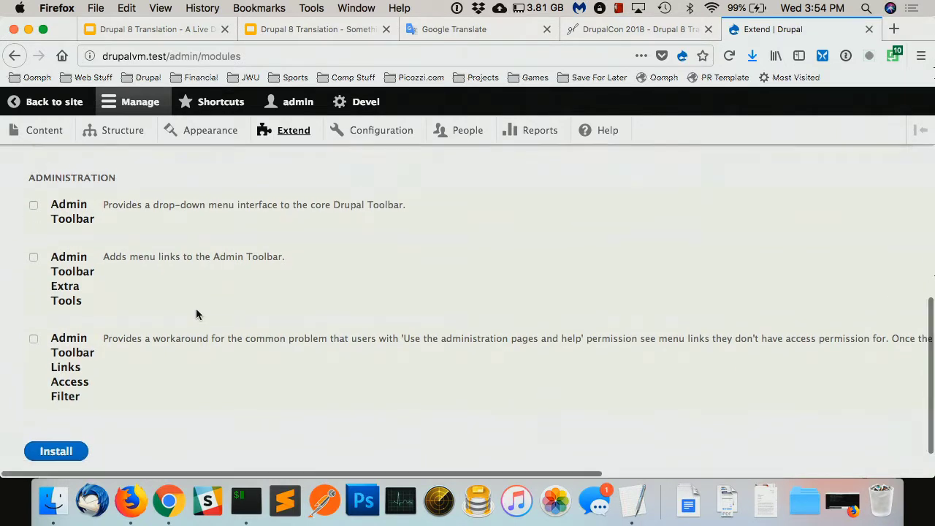
pyautogui.click(34, 197)
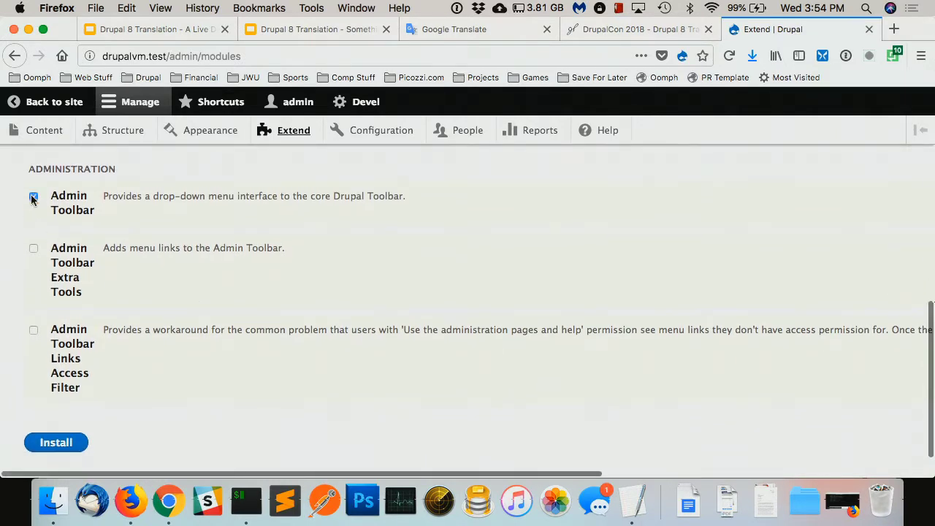
pyautogui.click(33, 248)
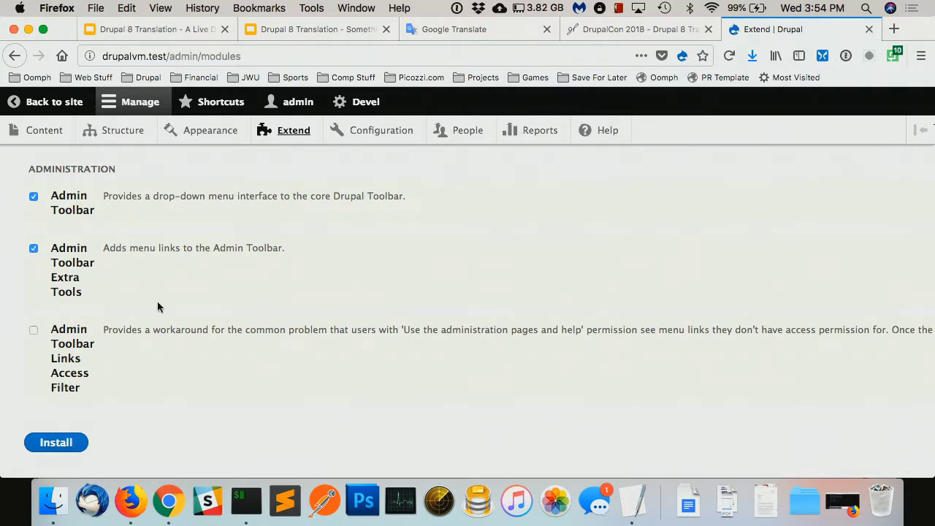
pyautogui.click(52, 443)
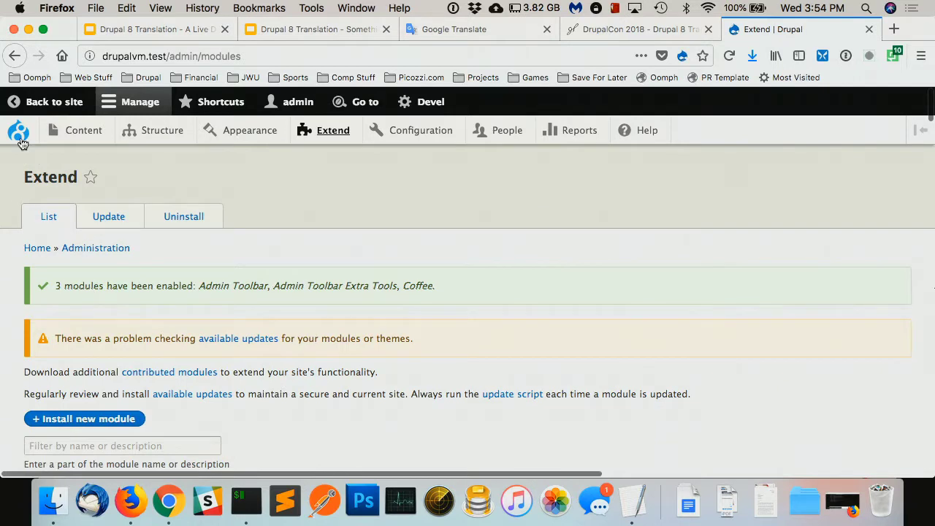
pyautogui.moveTo(19, 139)
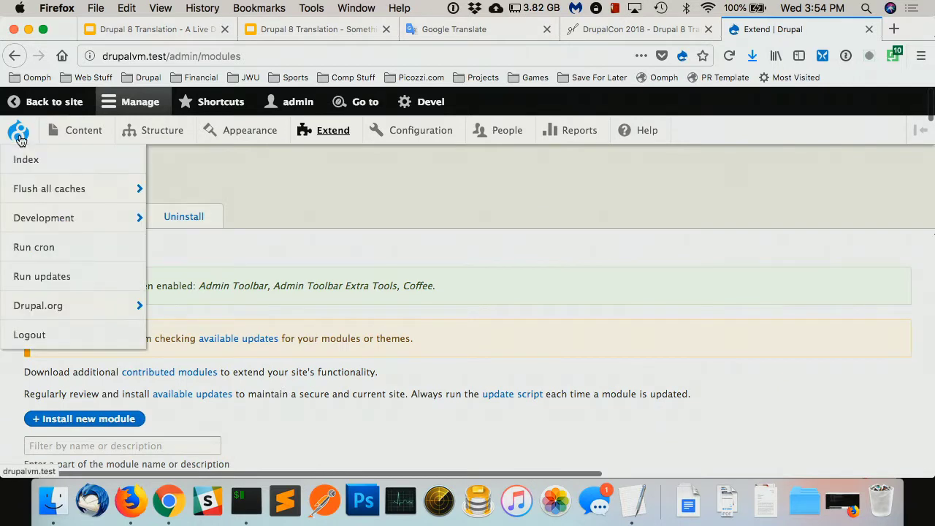
pyautogui.click(41, 194)
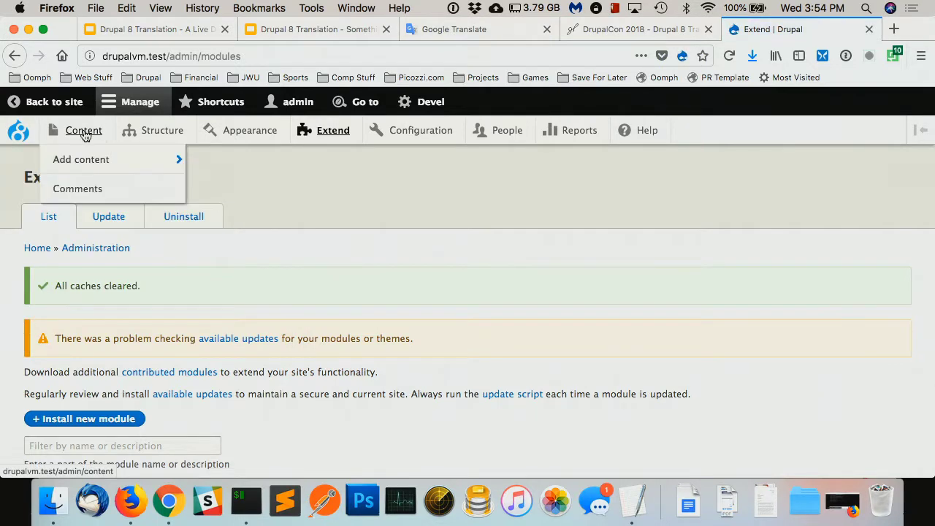
pyautogui.scroll(-1, 256, 311)
pyautogui.scroll(-4, 256, 311)
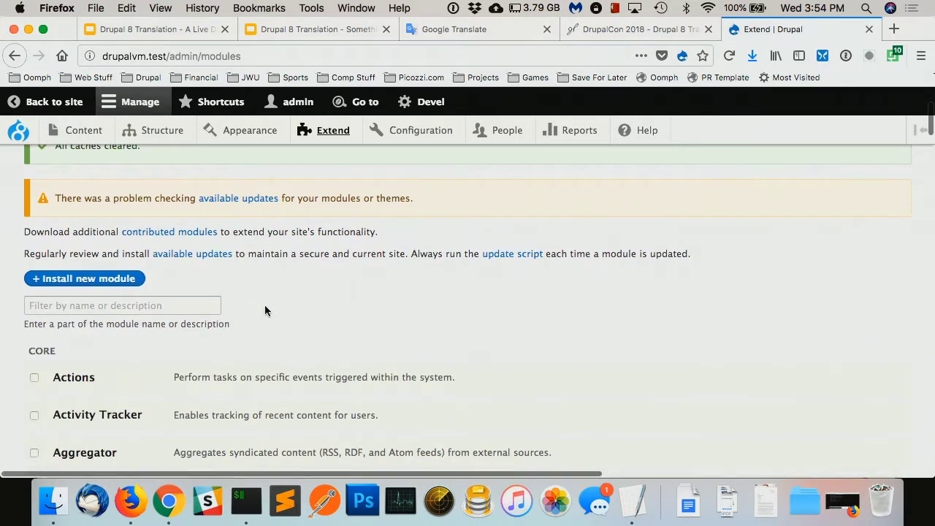
pyautogui.click(186, 305)
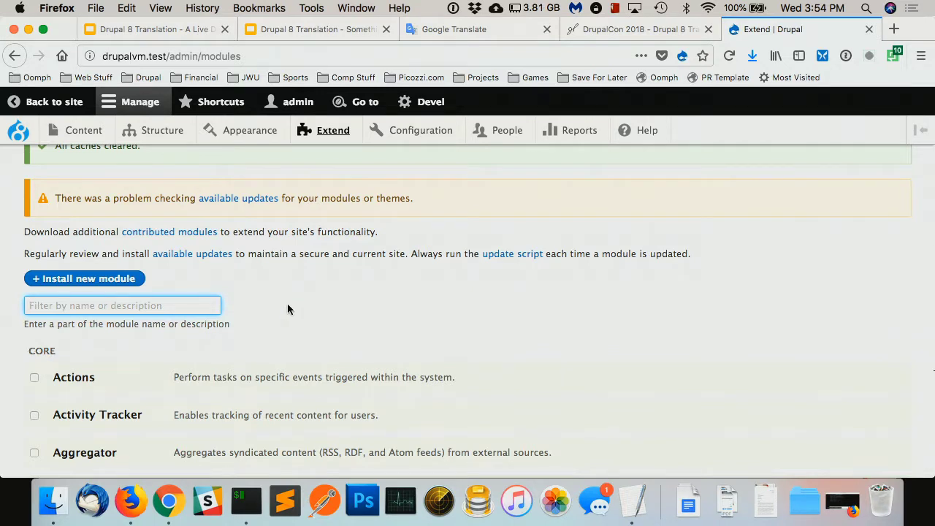
pyautogui.scroll(-3, 287, 307)
# Filter the modules by 'trans' and tick Configuration Translation.
pyautogui.write('trans')
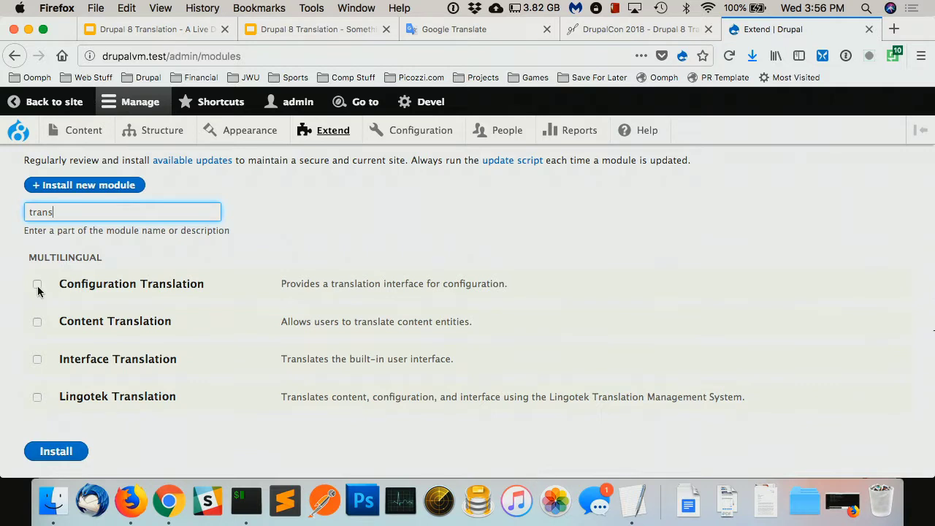
pyautogui.click(38, 289)
# Tick Content Translation and Interface Translation, install them, and accept the required Language module.
pyautogui.click(37, 323)
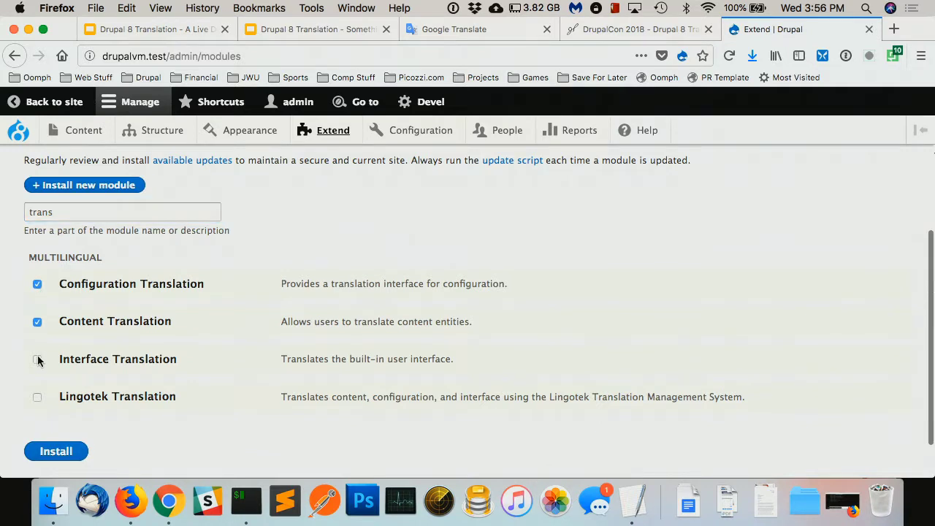
pyautogui.click(38, 359)
pyautogui.click(55, 450)
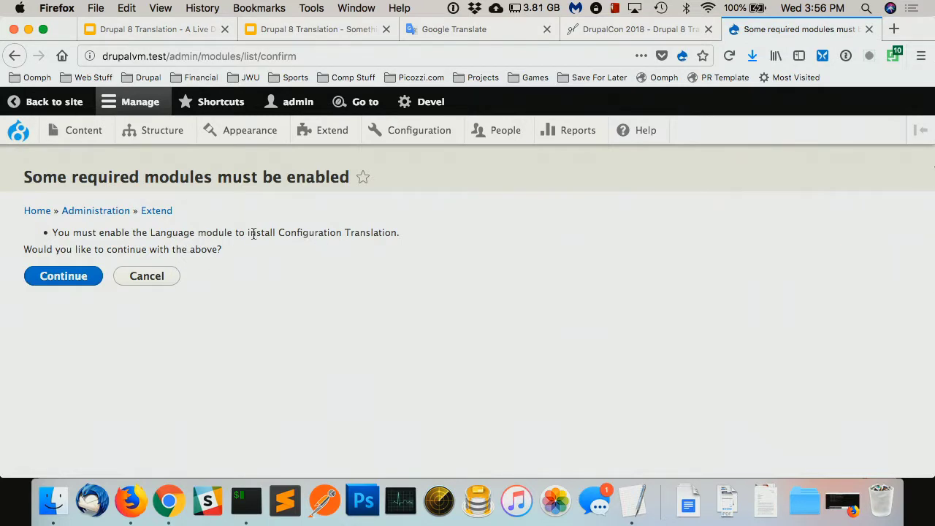
pyautogui.click(68, 277)
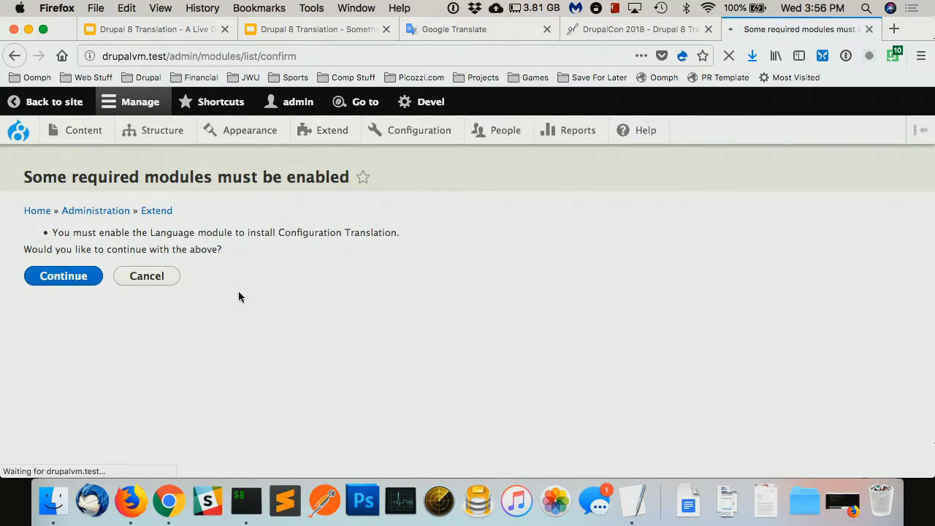
pyautogui.scroll(-1, 181, 362)
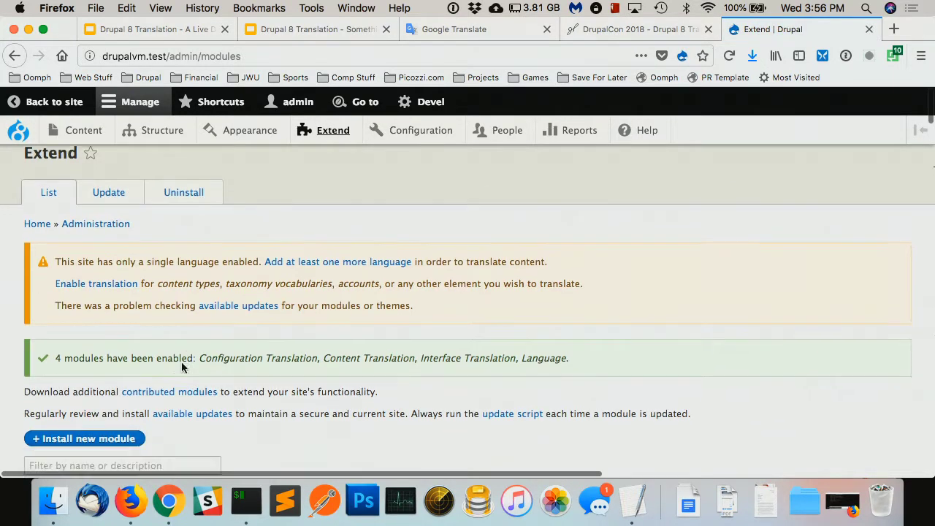
pyautogui.scroll(-3, 181, 362)
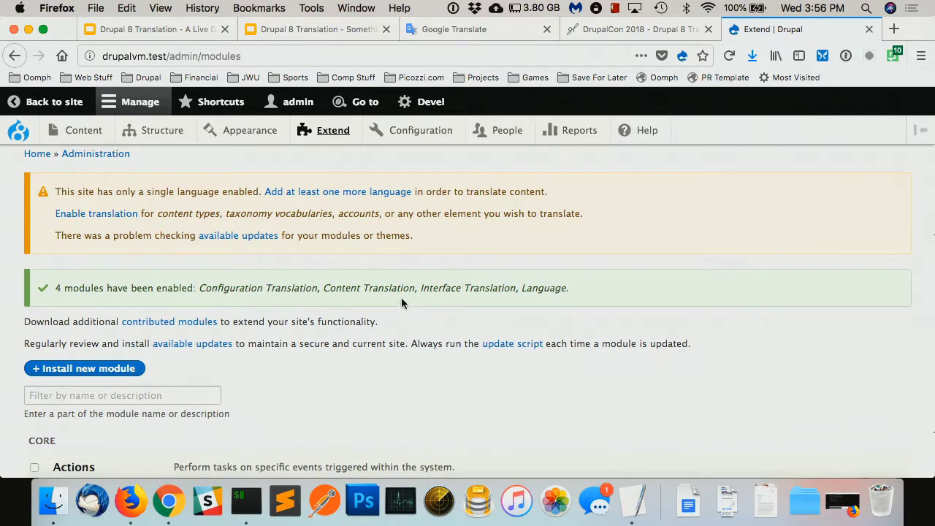
pyautogui.scroll(-2, 453, 319)
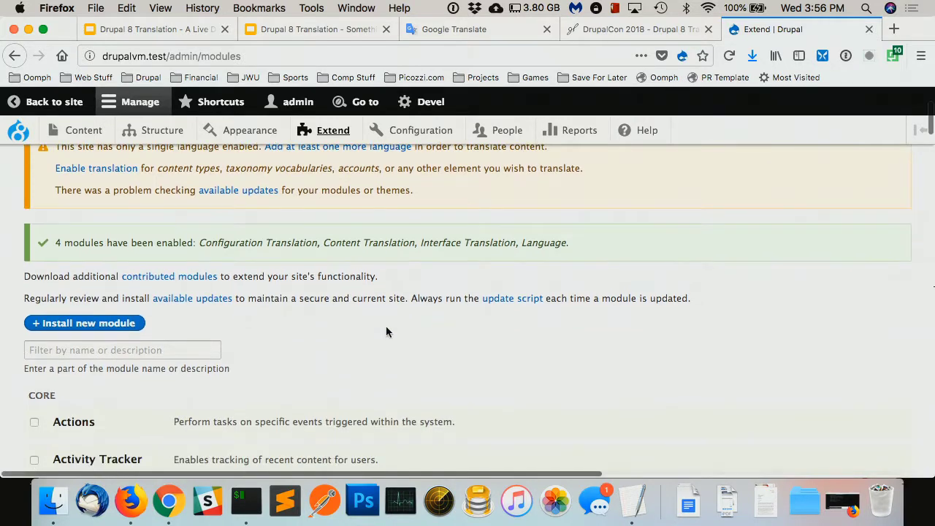
pyautogui.scroll(-3, 386, 331)
pyautogui.scroll(8, 387, 334)
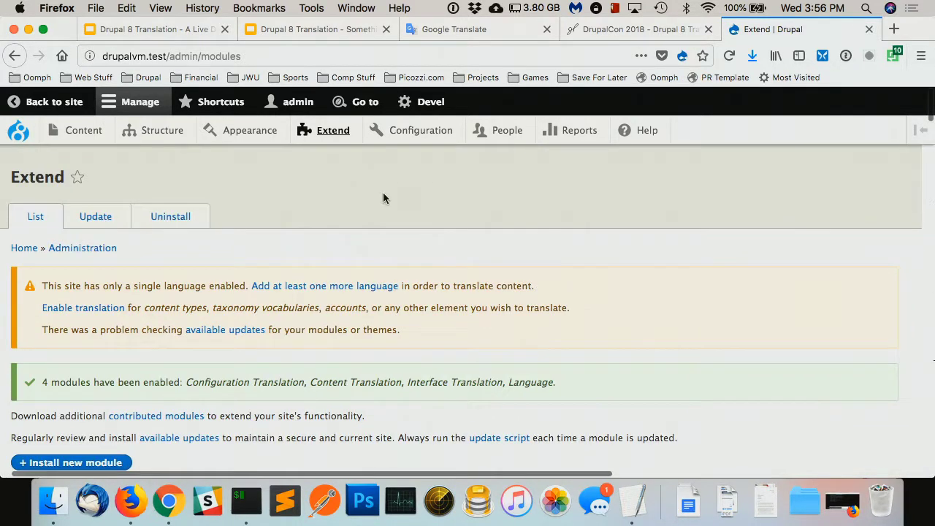
pyautogui.moveTo(412, 132)
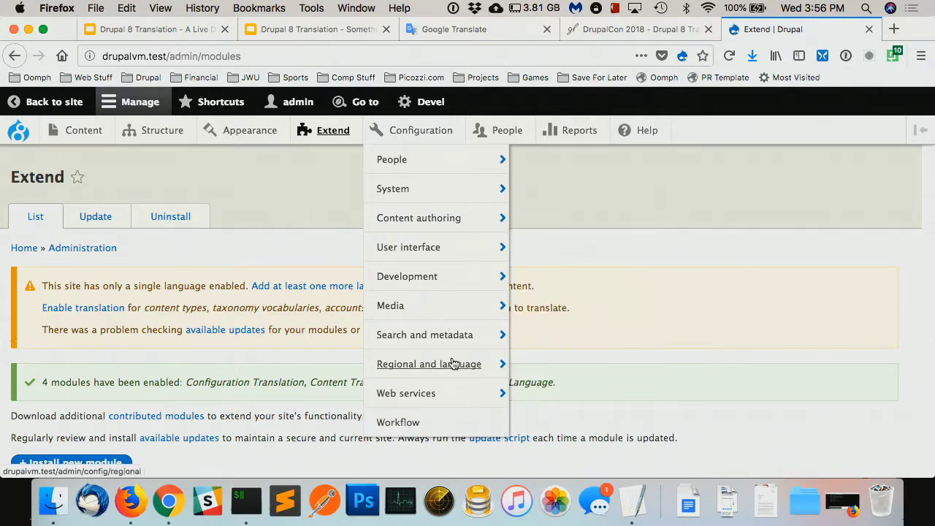
# Open the Languages page under Configuration > Regional and language from the admin toolbar.
pyautogui.moveTo(454, 368)
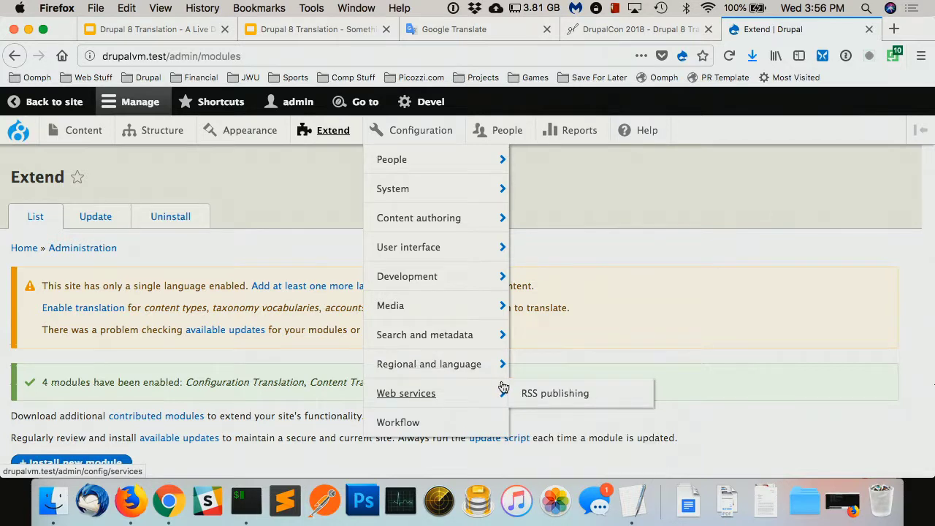
pyautogui.moveTo(570, 428)
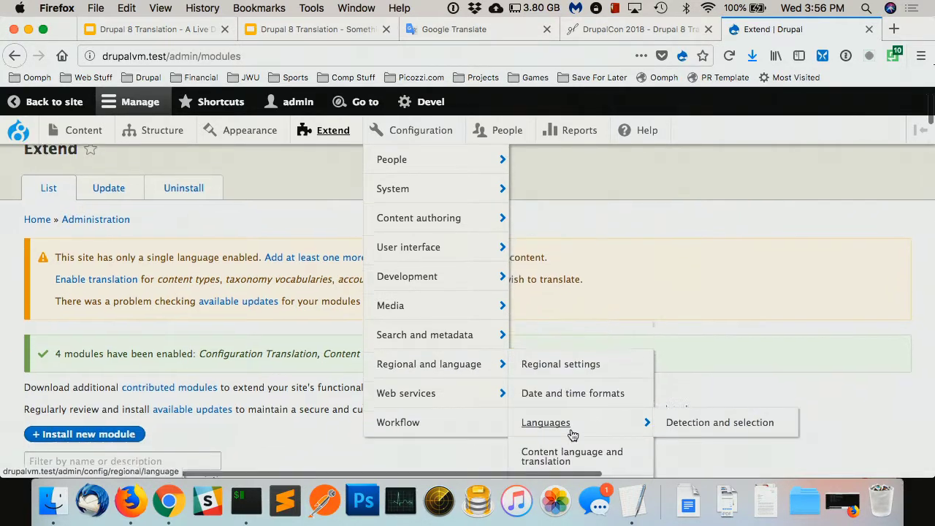
pyautogui.scroll(-1, 577, 428)
pyautogui.click(593, 425)
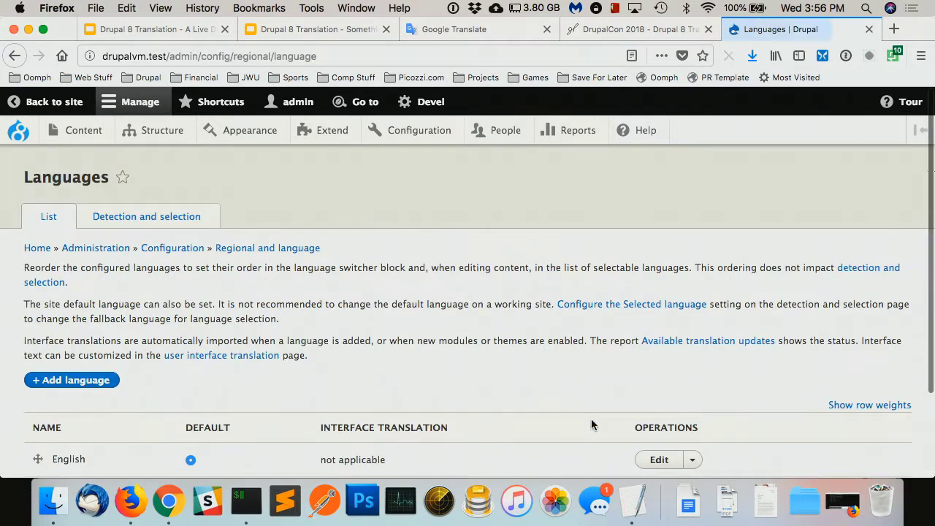
pyautogui.scroll(-3, 438, 328)
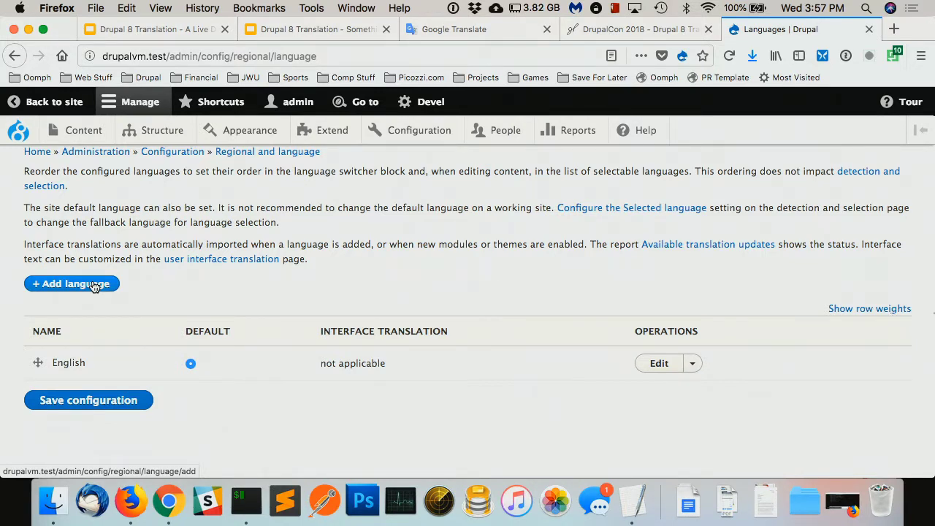
# Add French as a site language, importing its translations.
pyautogui.click(94, 285)
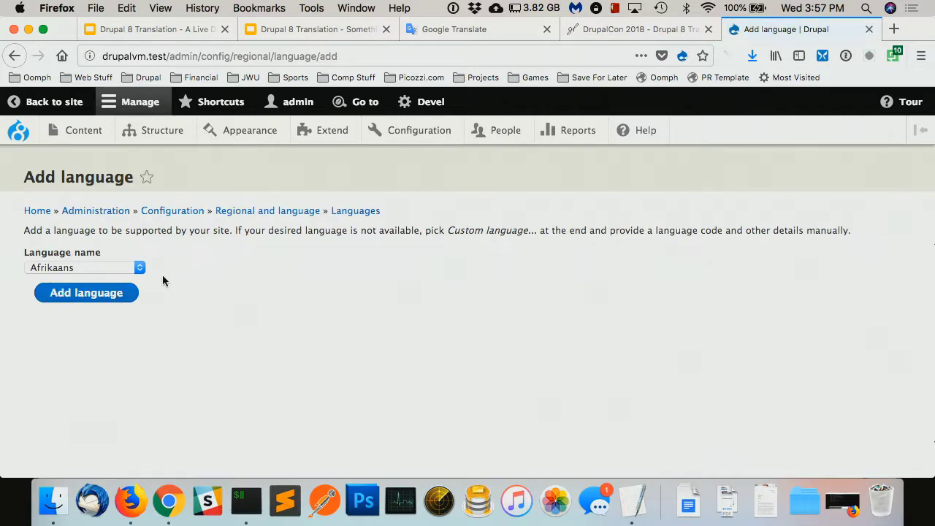
pyautogui.click(114, 269)
pyautogui.scroll(-3, 105, 404)
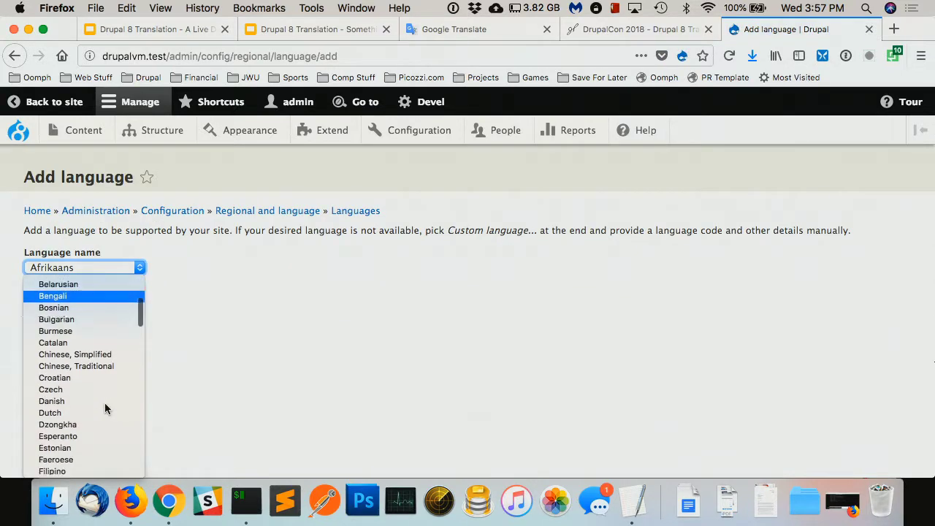
pyautogui.scroll(-4, 107, 383)
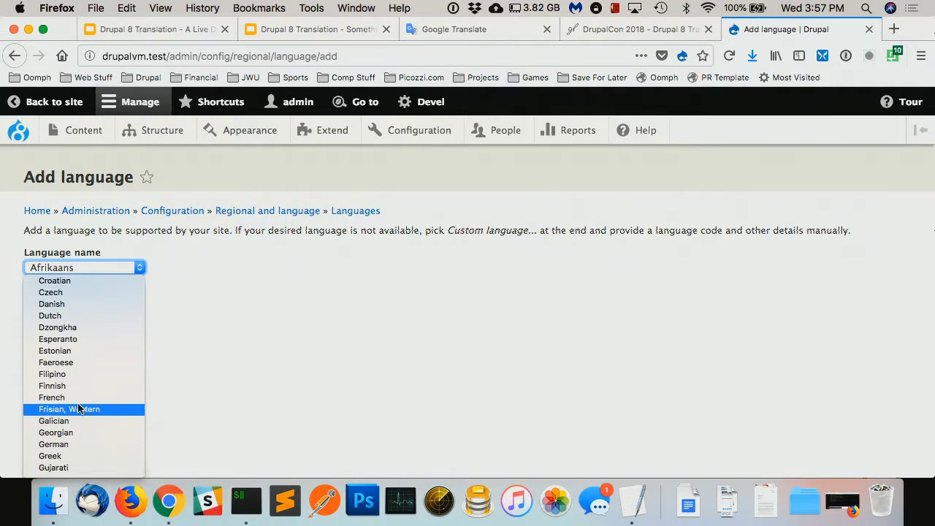
pyautogui.click(83, 398)
pyautogui.click(87, 302)
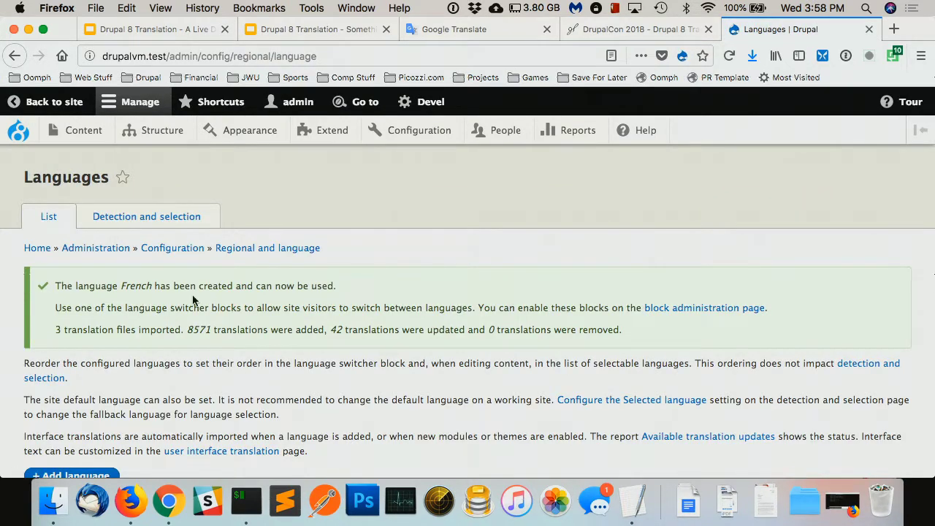
pyautogui.scroll(-1, 134, 301)
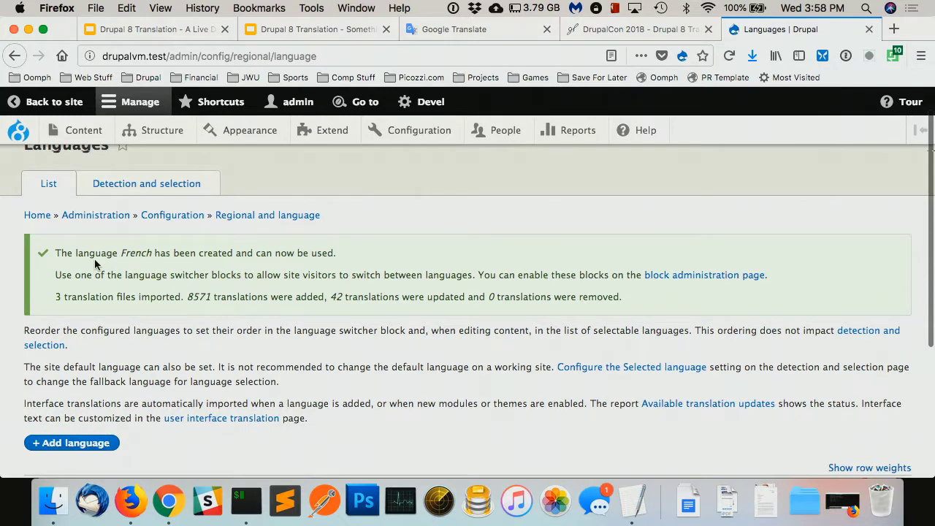
pyautogui.scroll(-5, 201, 269)
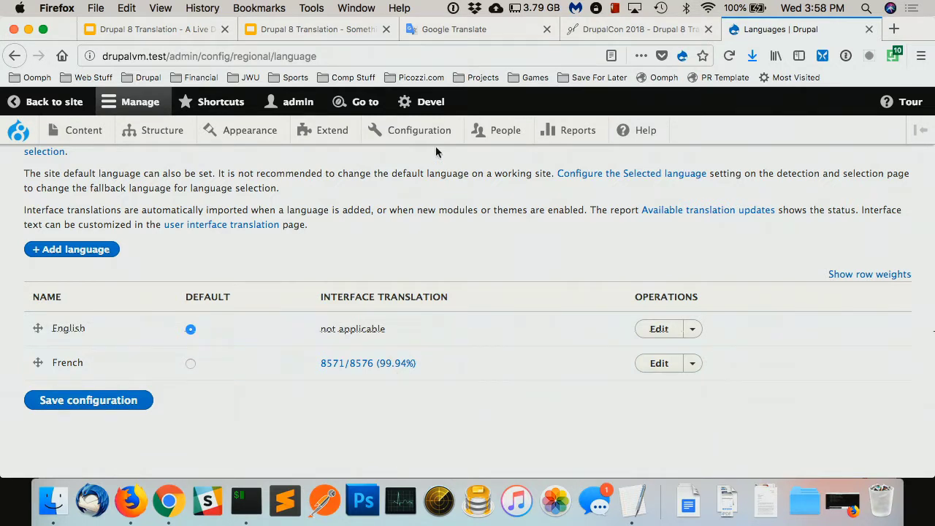
pyautogui.moveTo(495, 142)
pyautogui.moveTo(432, 141)
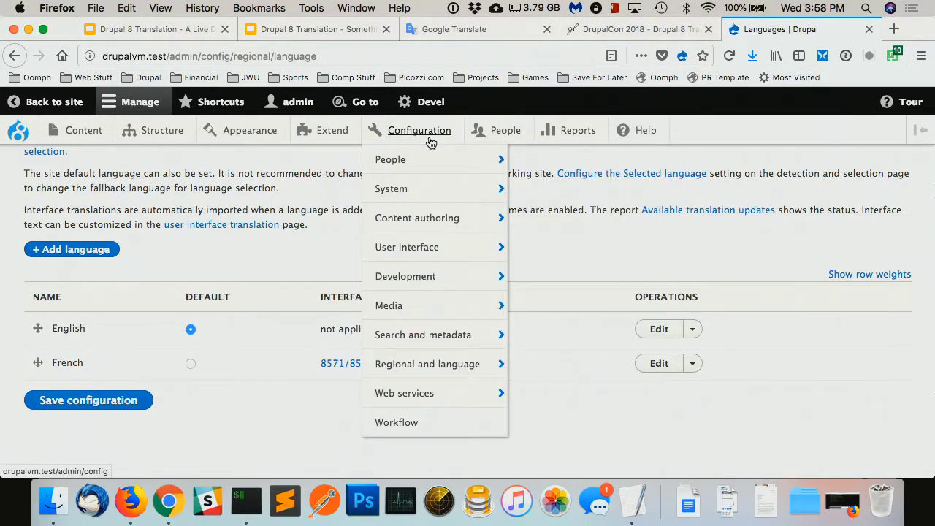
pyautogui.moveTo(461, 366)
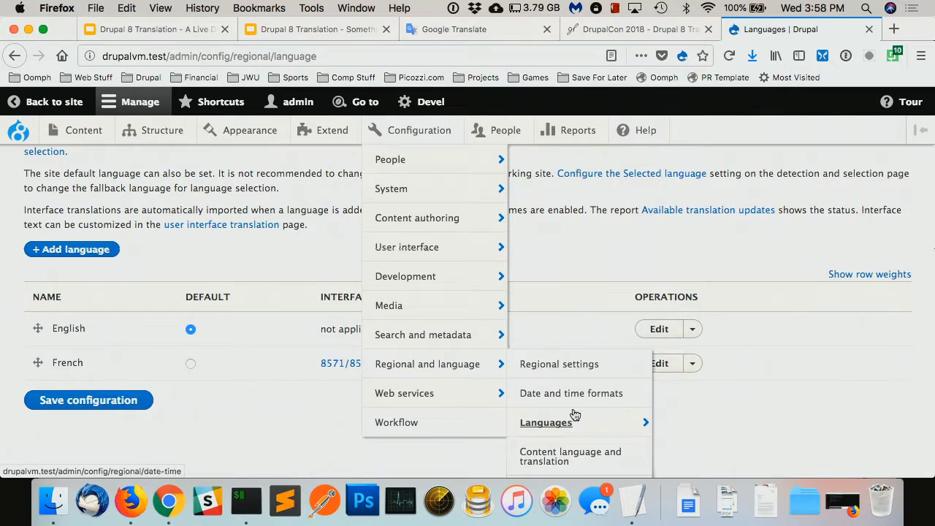
pyautogui.moveTo(578, 417)
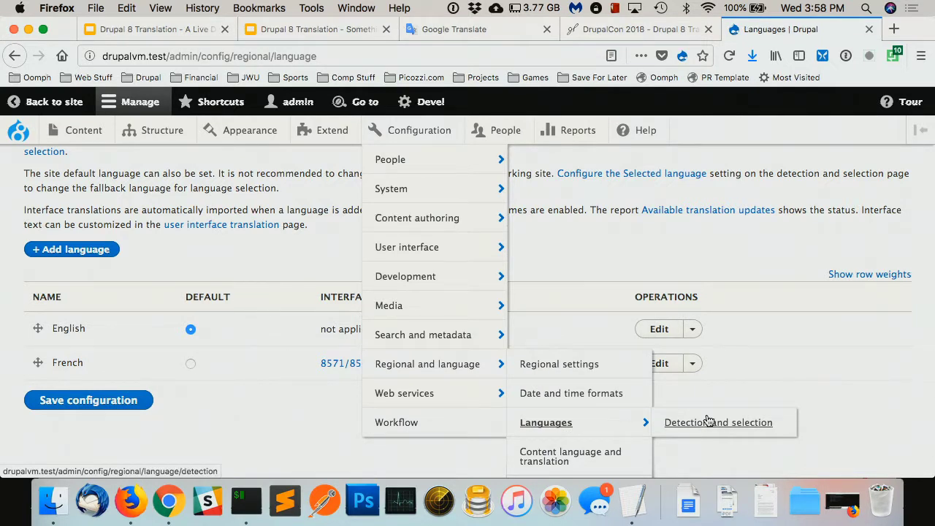
# On Detection and selection, enable Account administration pages for interface text language detection.
pyautogui.click(742, 428)
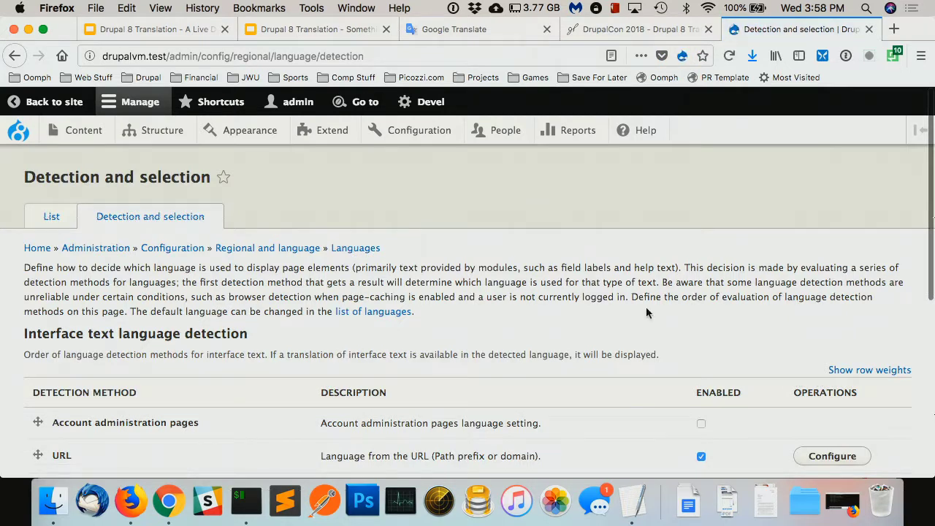
pyautogui.scroll(-5, 646, 313)
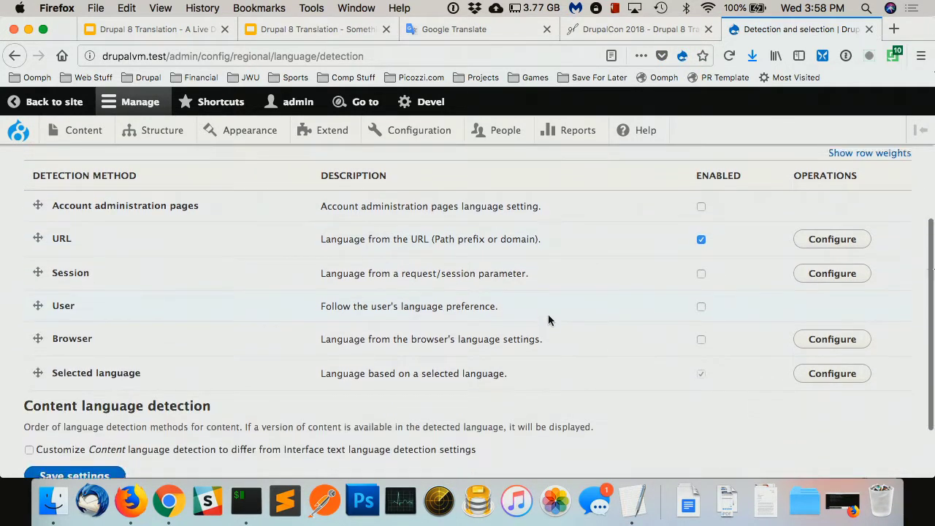
pyautogui.scroll(1, 549, 320)
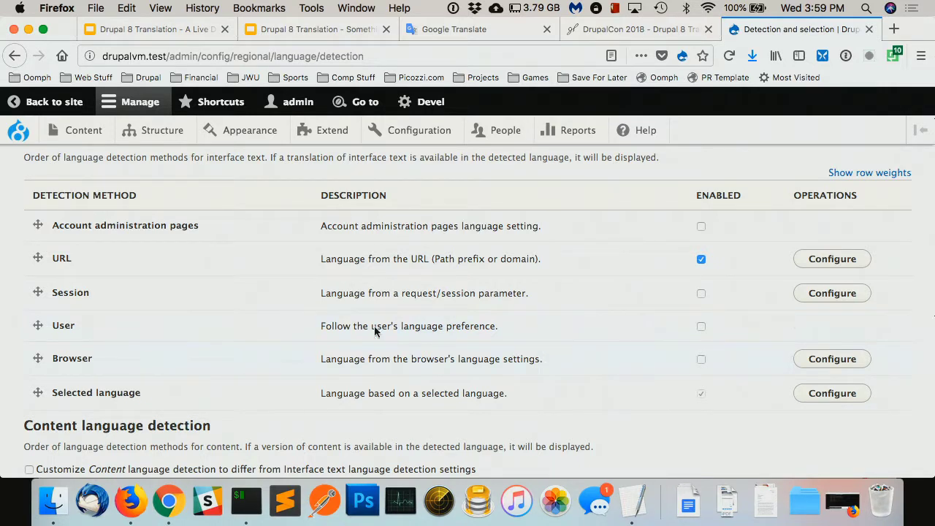
pyautogui.scroll(-2, 251, 357)
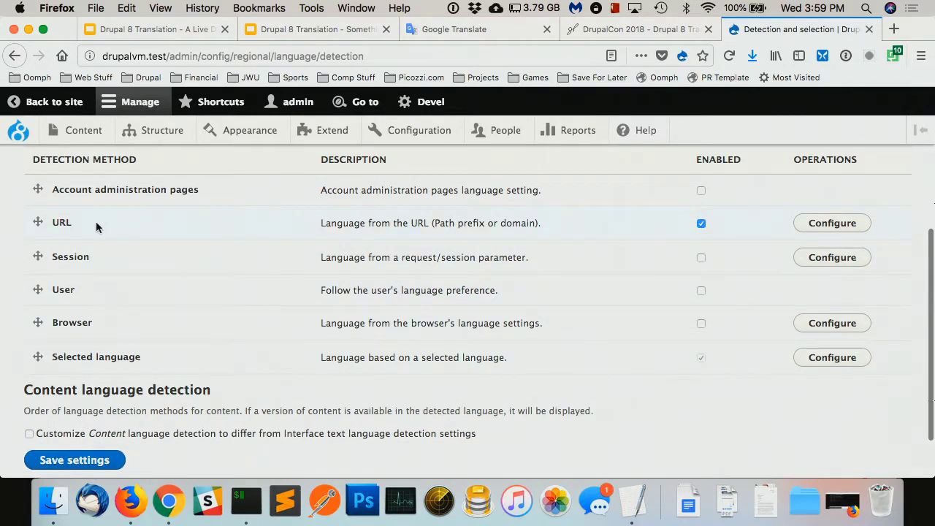
pyautogui.scroll(5, 78, 223)
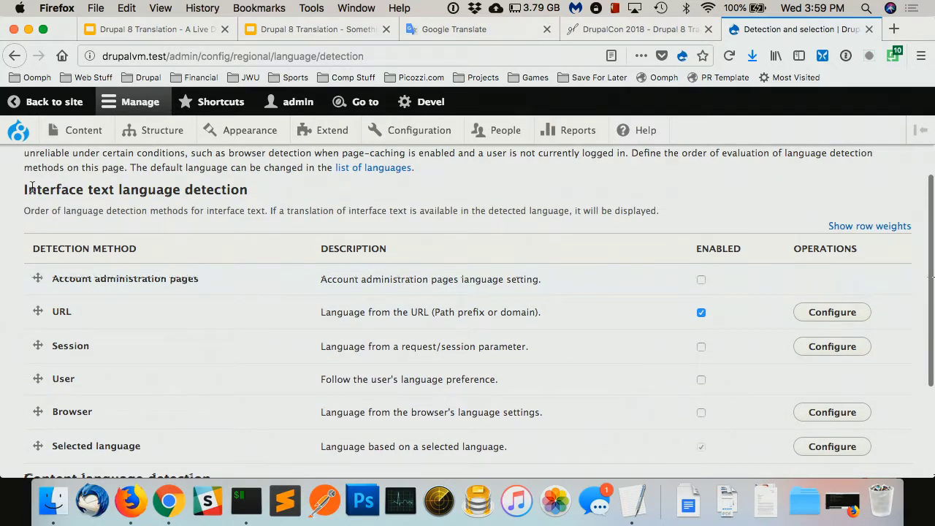
pyautogui.scroll(-2, 156, 324)
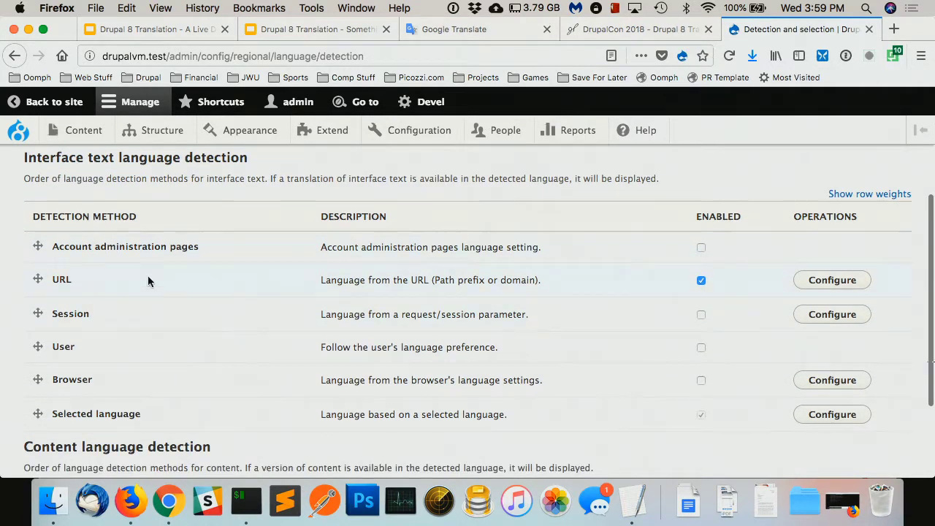
pyautogui.scroll(-1, 299, 278)
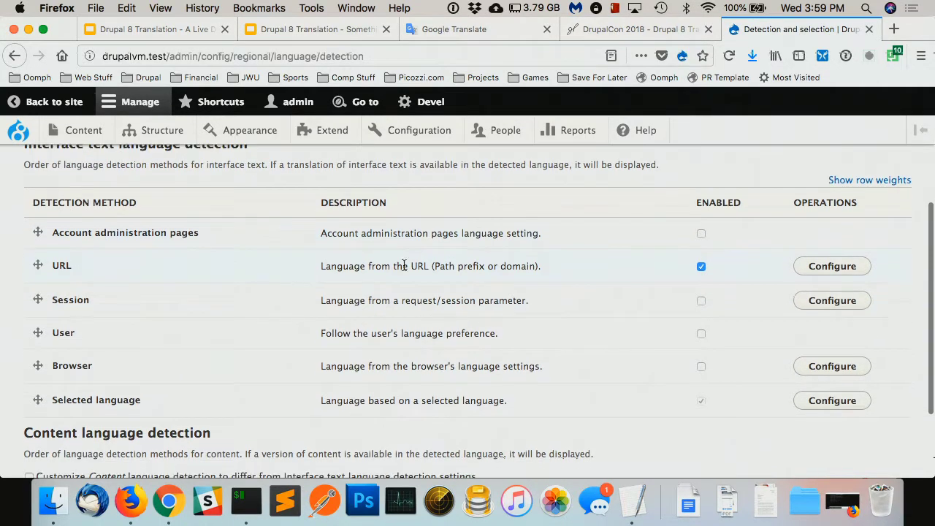
pyautogui.scroll(-1, 427, 270)
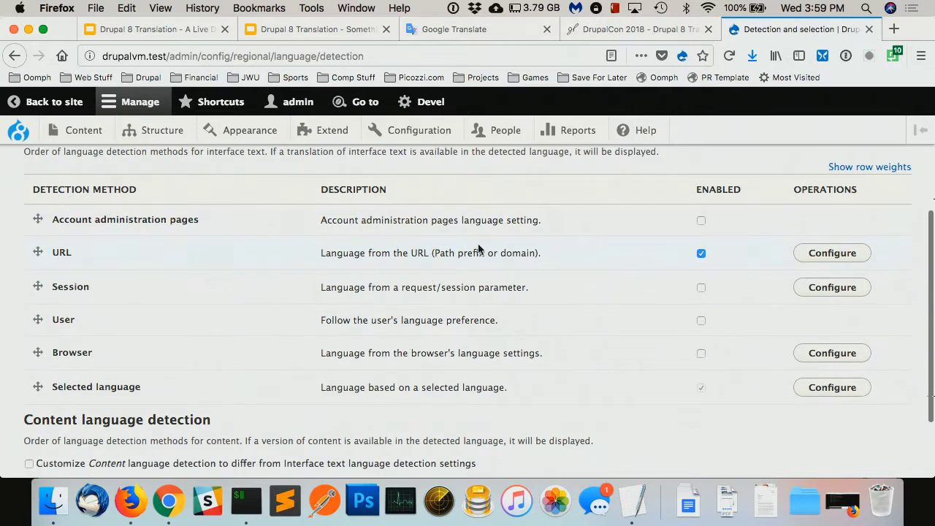
pyautogui.click(701, 222)
pyautogui.scroll(-2, 202, 266)
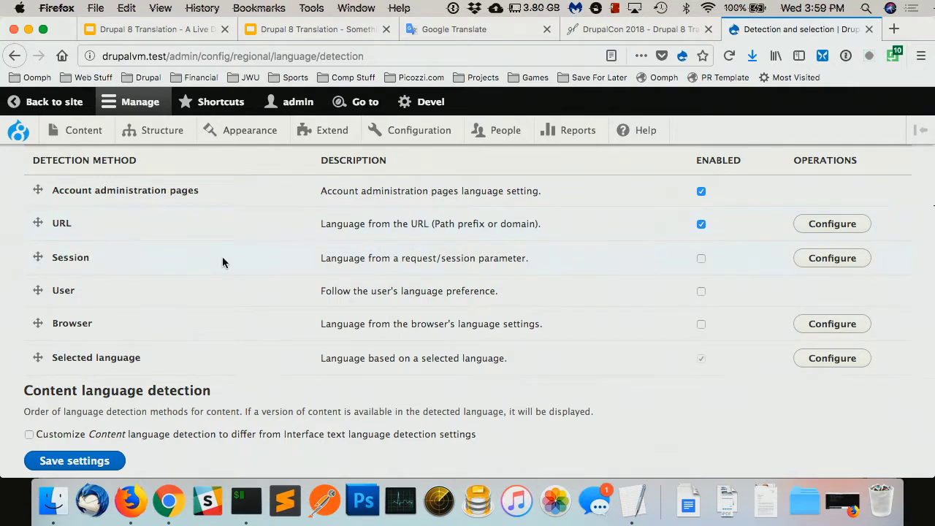
pyautogui.scroll(-2, 222, 257)
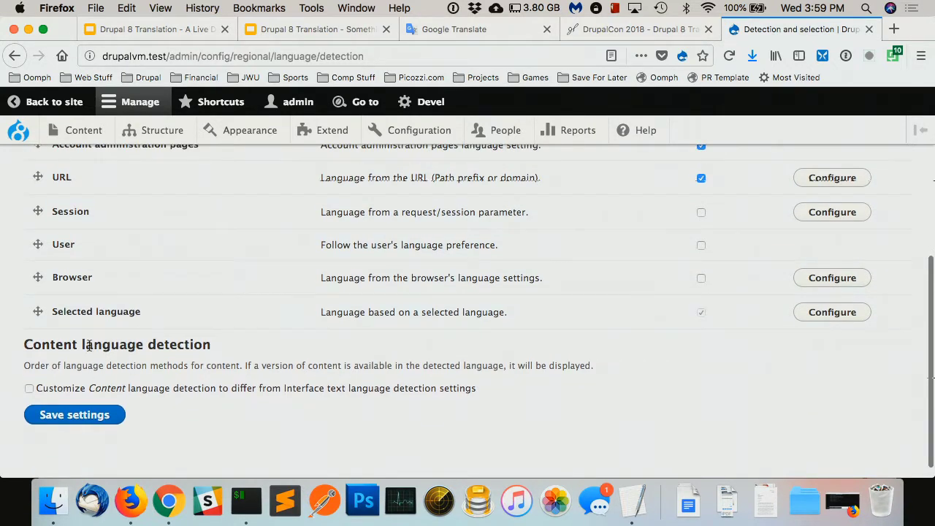
pyautogui.scroll(2, 234, 358)
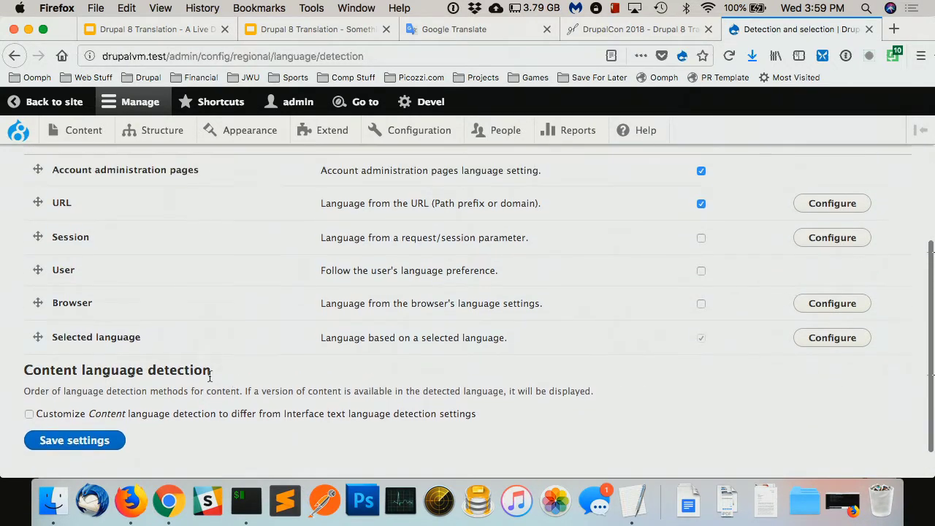
pyautogui.scroll(3, 208, 322)
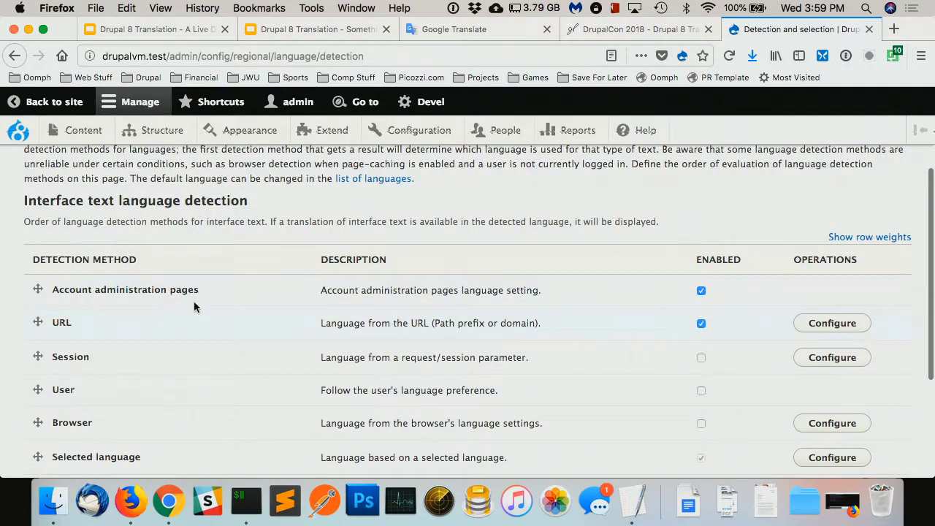
pyautogui.scroll(-5, 194, 307)
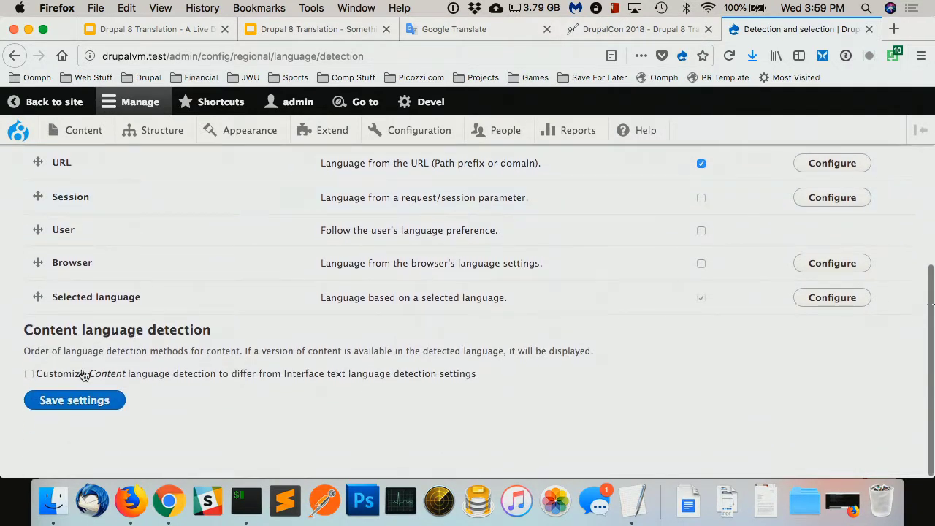
# Customize content language detection to use URL instead of Interface, then save the settings.
pyautogui.click(82, 373)
pyautogui.scroll(-2, 159, 374)
pyautogui.scroll(-5, 163, 373)
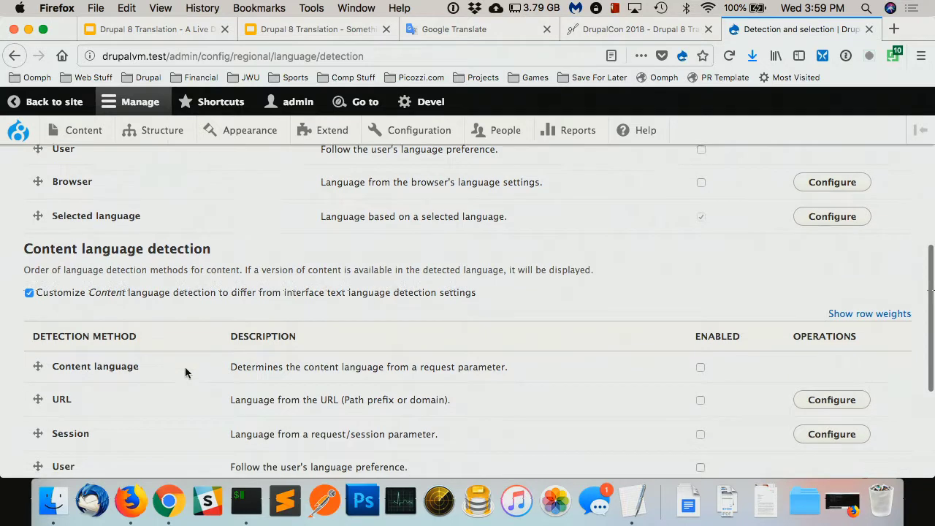
pyautogui.scroll(-1, 540, 331)
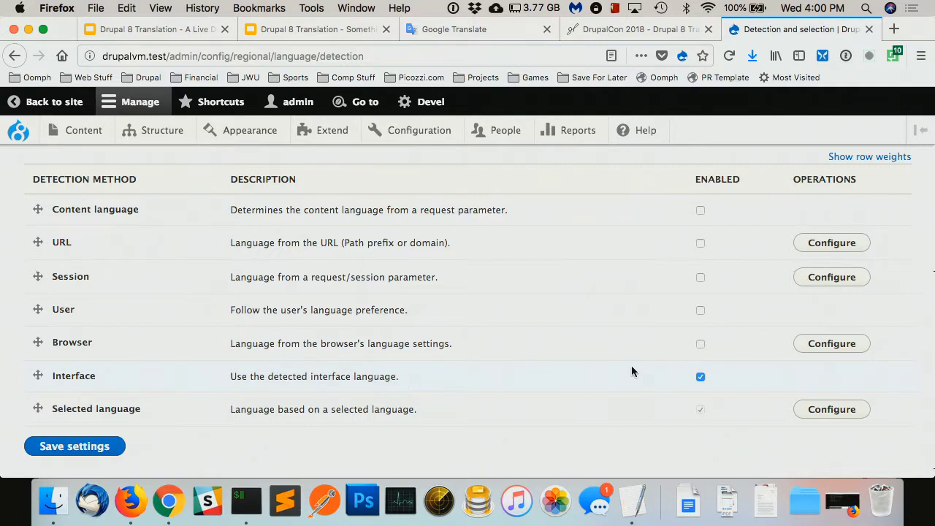
pyautogui.click(700, 377)
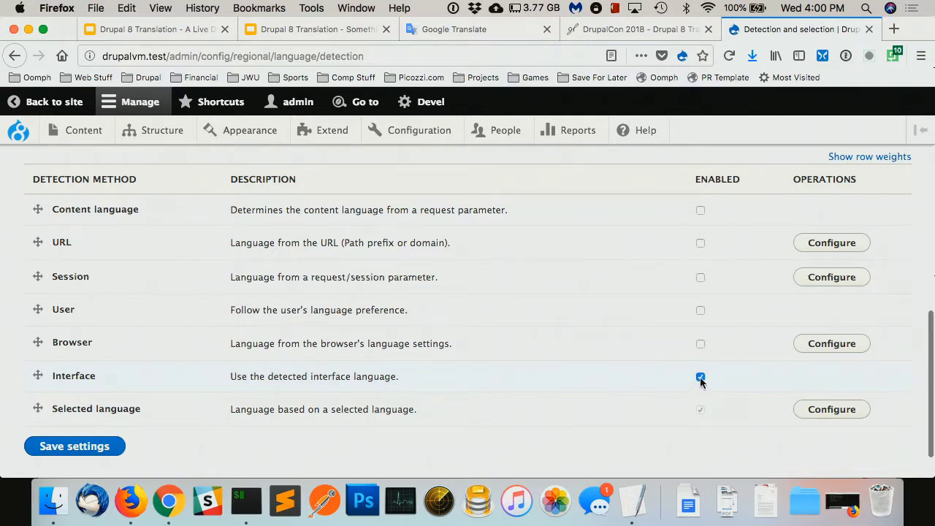
pyautogui.click(700, 243)
pyautogui.scroll(-2, 140, 349)
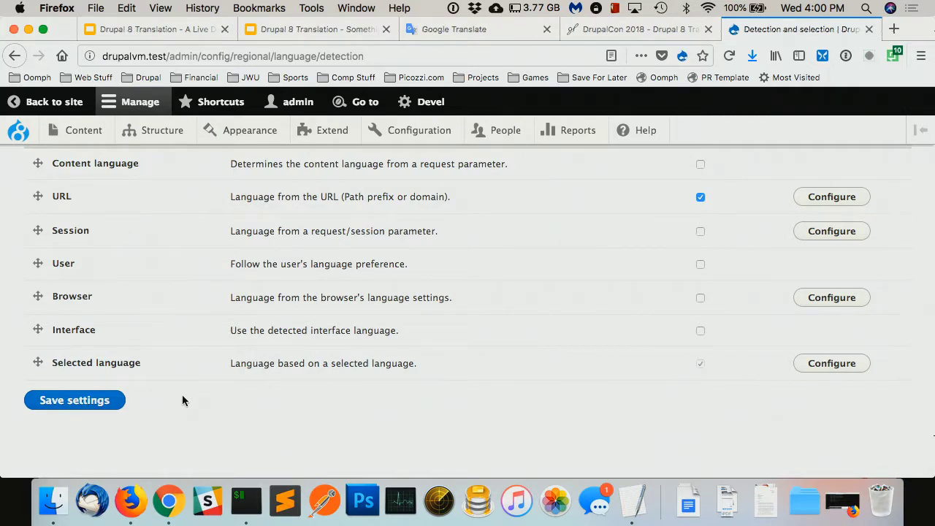
pyautogui.click(95, 404)
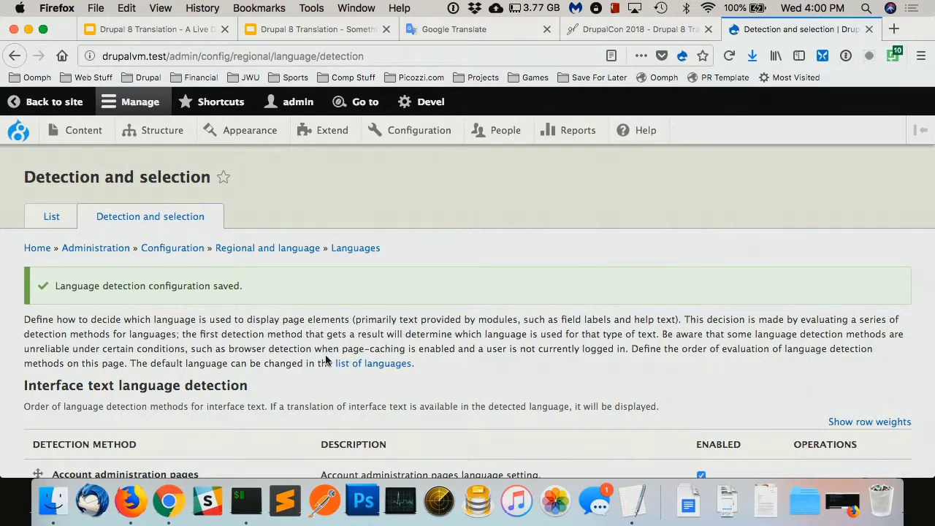
# Bring up the Configuration > Regional and language menu in the admin toolbar.
pyautogui.scroll(-1, 308, 329)
pyautogui.scroll(-5, 306, 304)
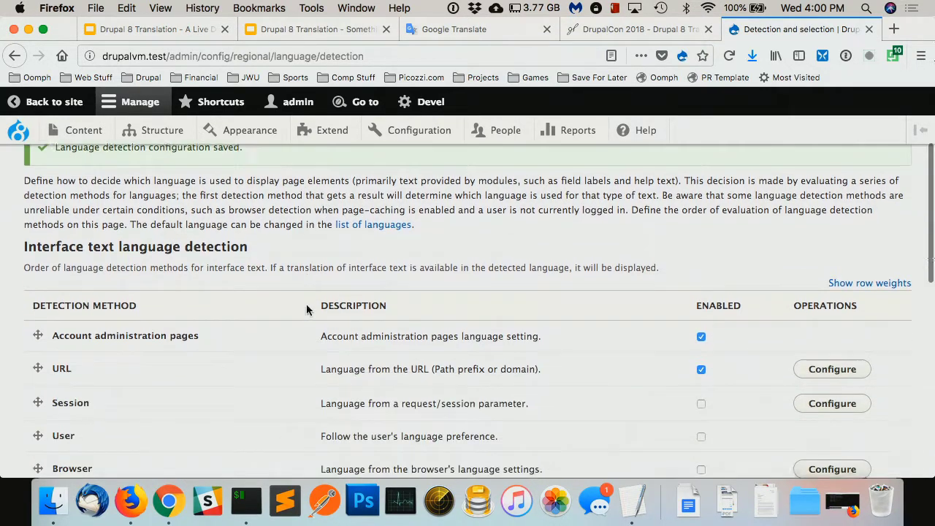
pyautogui.scroll(6, 306, 304)
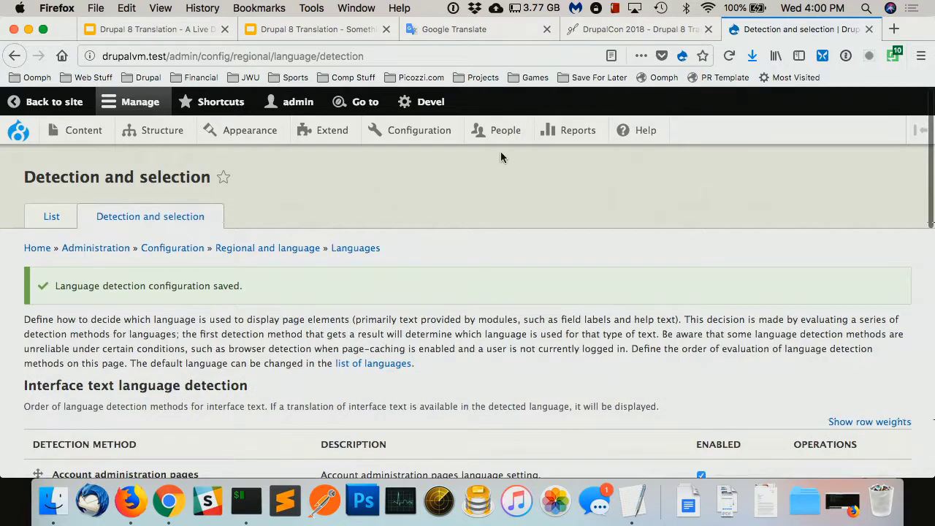
pyautogui.moveTo(446, 133)
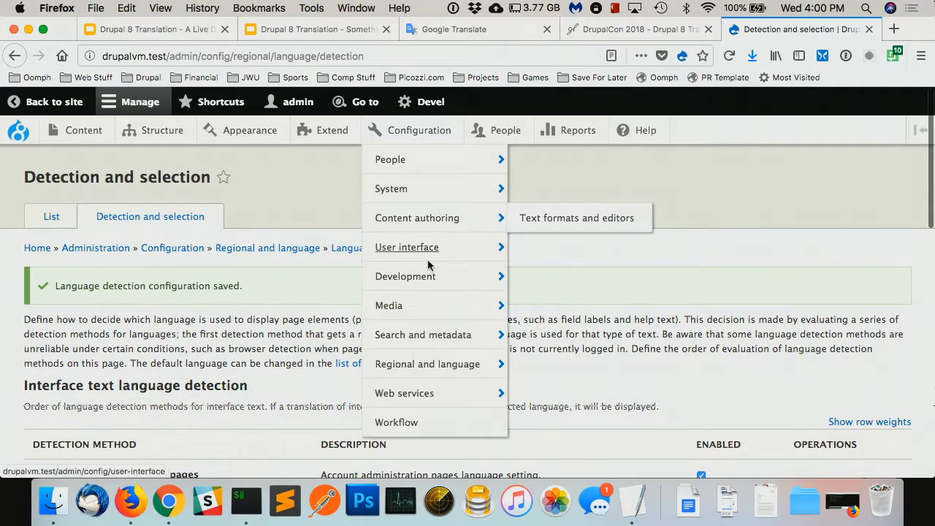
pyautogui.moveTo(441, 369)
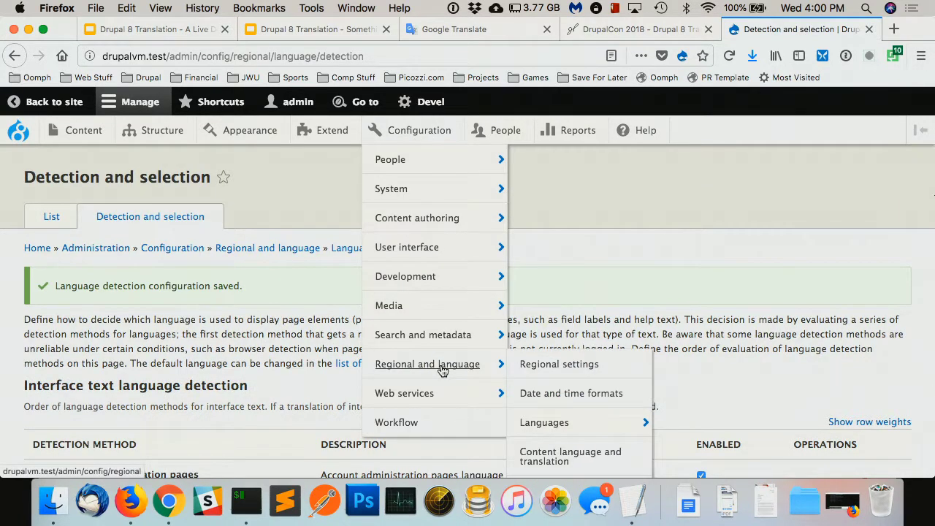
pyautogui.scroll(-1, 596, 454)
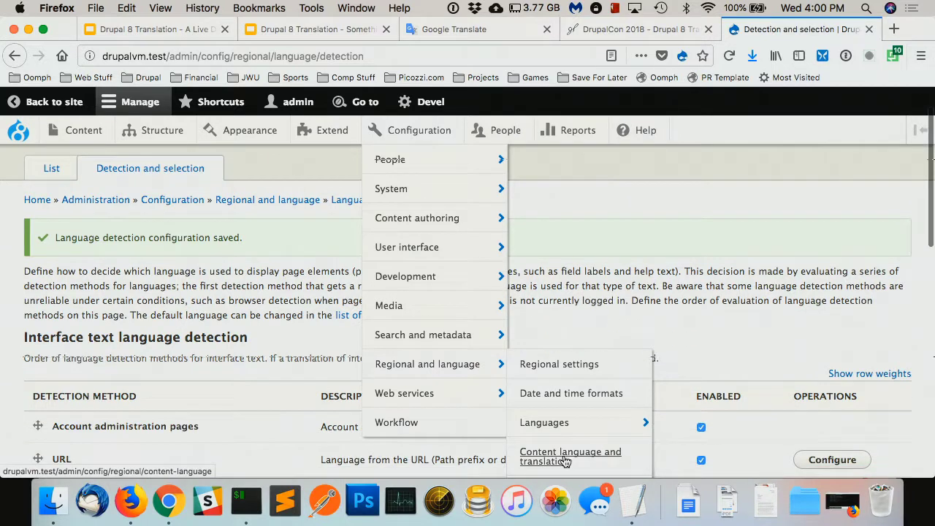
# Open Content language and translation and enable custom language settings for Content and Custom menu link.
pyautogui.click(560, 458)
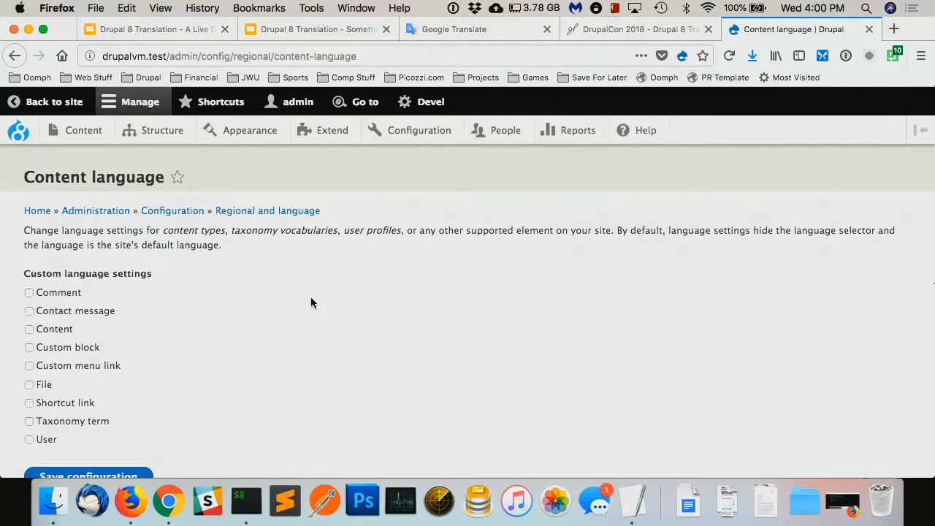
pyautogui.scroll(-2, 188, 330)
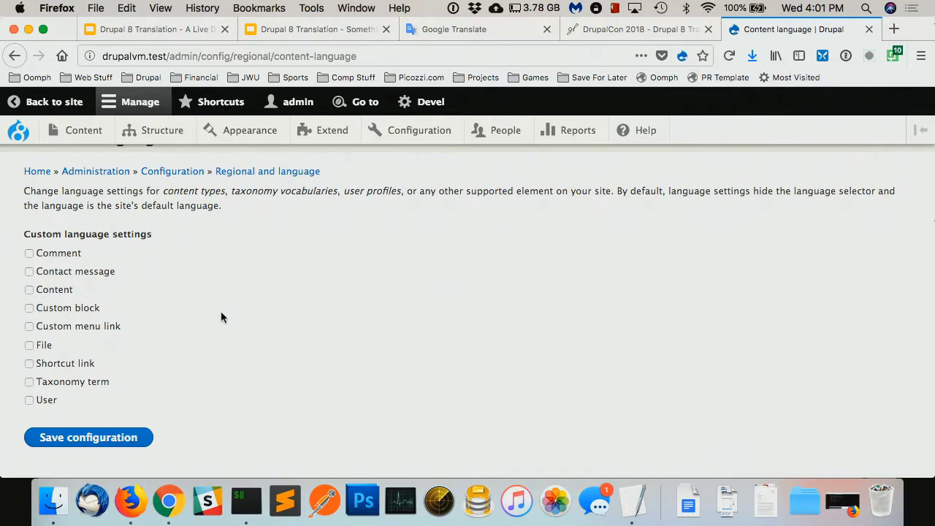
pyautogui.click(44, 292)
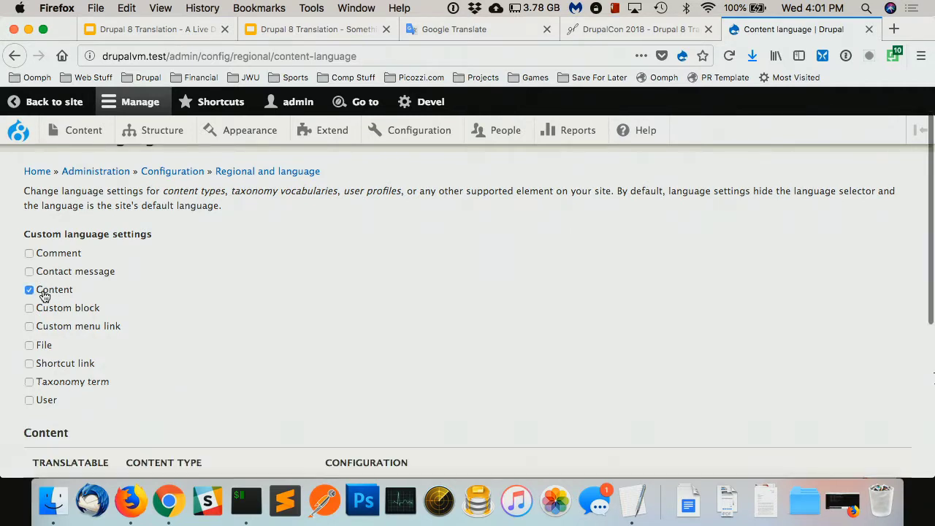
pyautogui.click(76, 329)
pyautogui.scroll(-1, 178, 321)
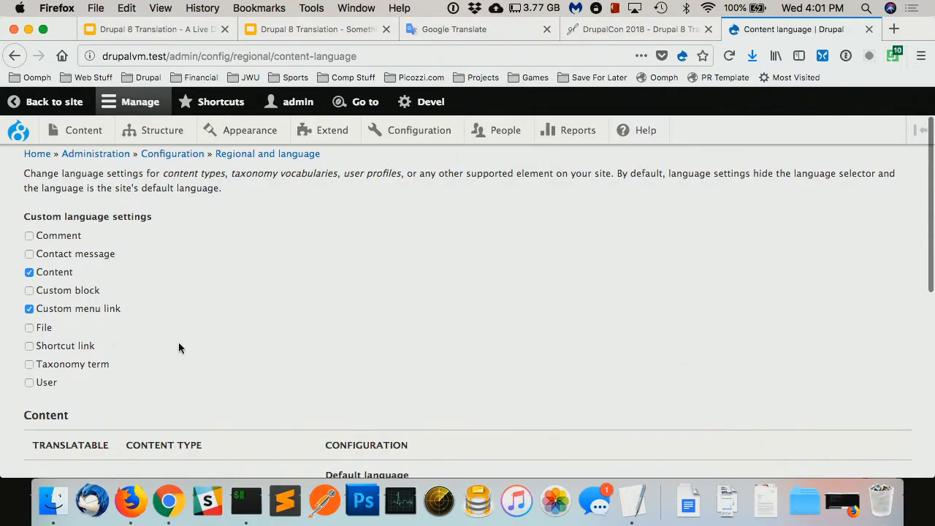
pyautogui.scroll(-3, 179, 293)
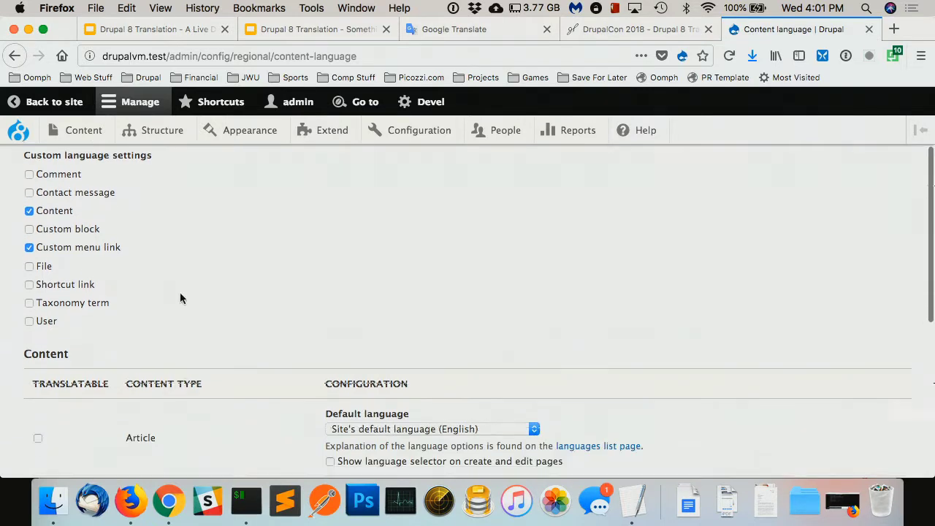
pyautogui.scroll(-2, 192, 351)
pyautogui.scroll(-2, 221, 365)
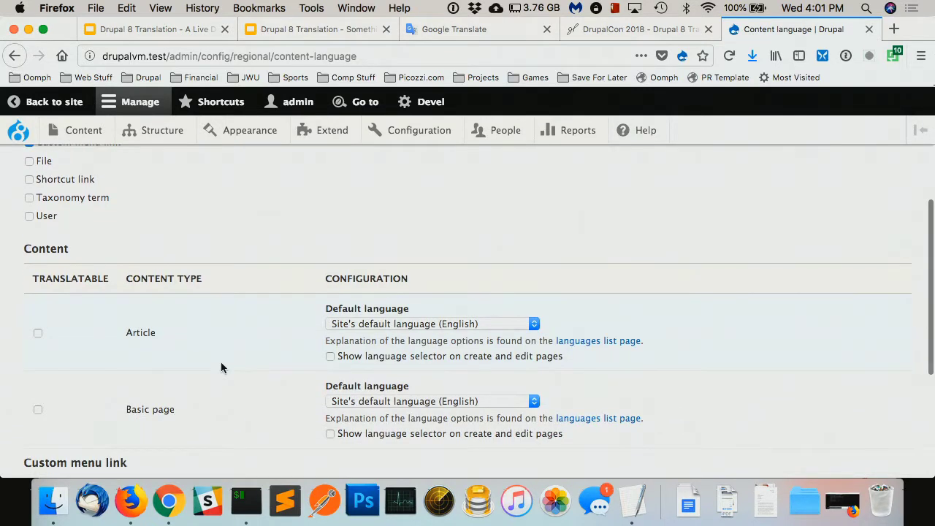
pyautogui.scroll(-1, 220, 365)
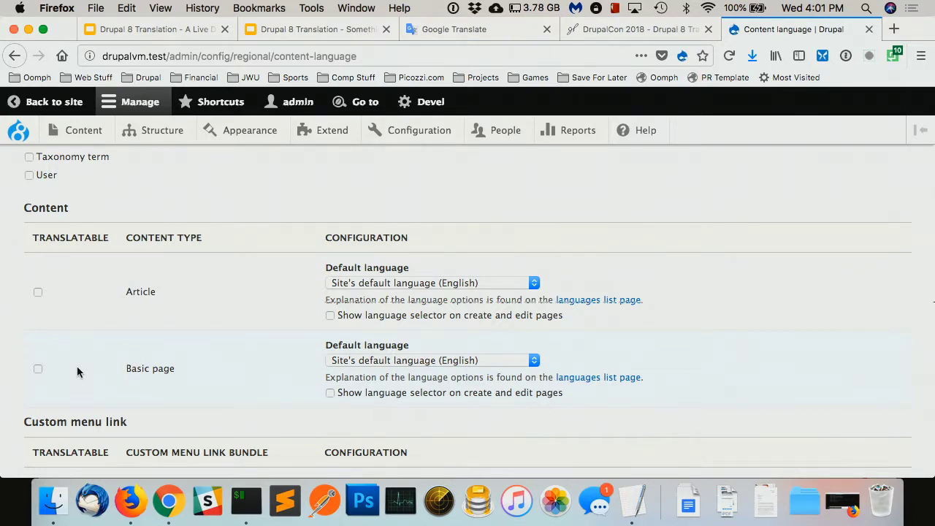
pyautogui.scroll(-1, 117, 337)
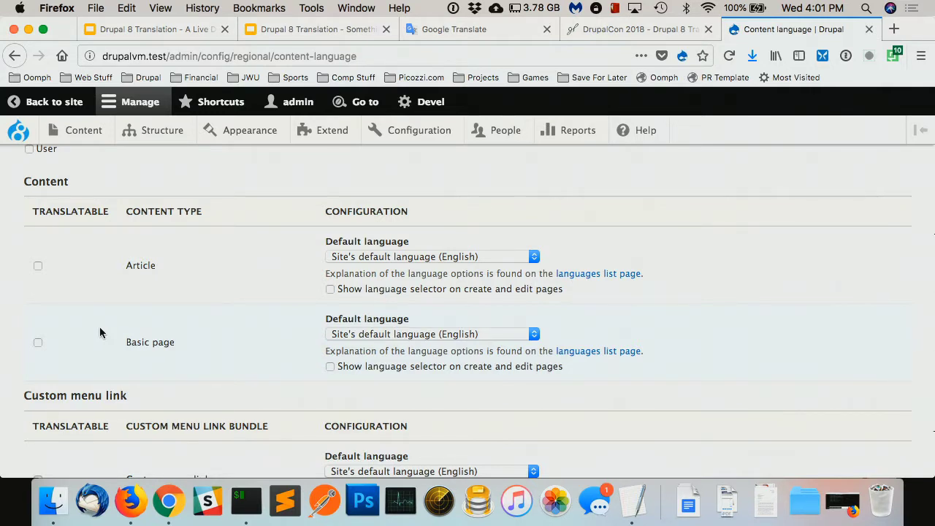
# Make Basic page translatable, excluding Published, Authored by/on, Changed, Promoted, Sticky and URL alias.
pyautogui.click(38, 343)
pyautogui.scroll(-2, 244, 340)
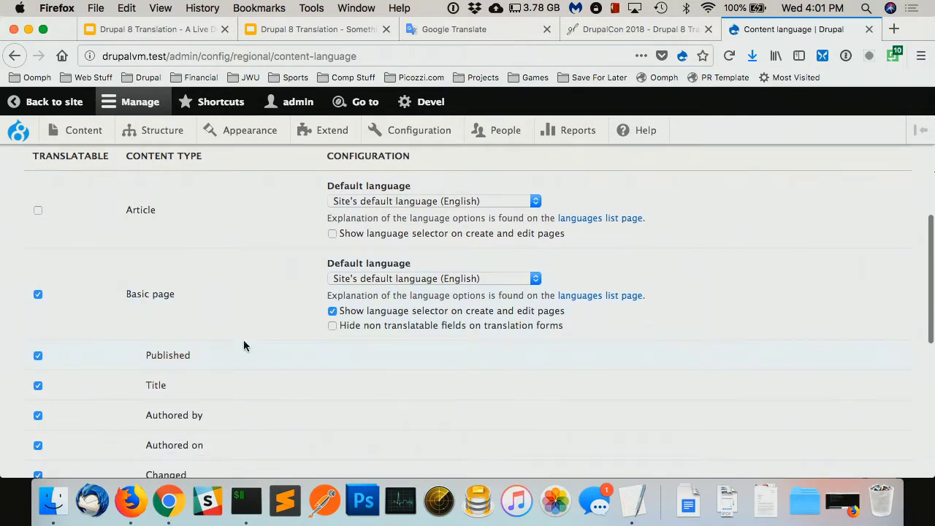
pyautogui.scroll(-1, 266, 324)
pyautogui.scroll(-3, 204, 324)
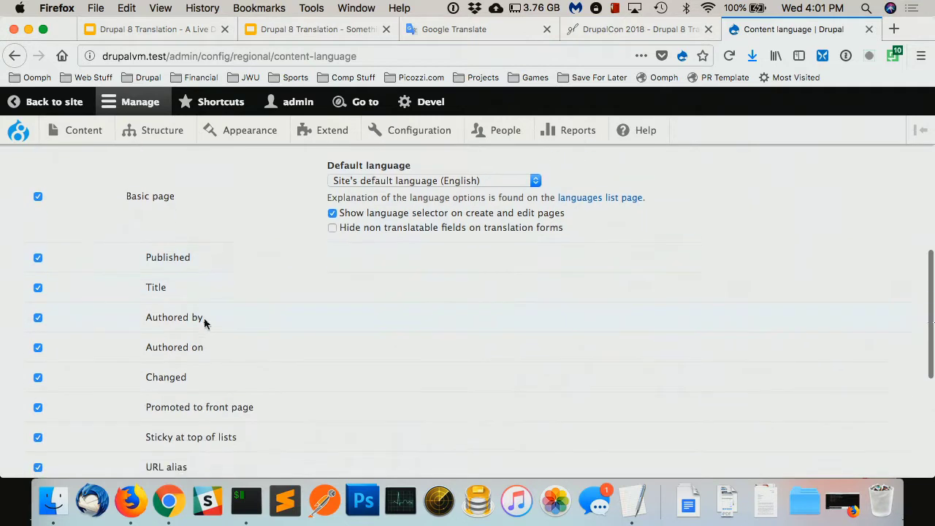
pyautogui.click(38, 241)
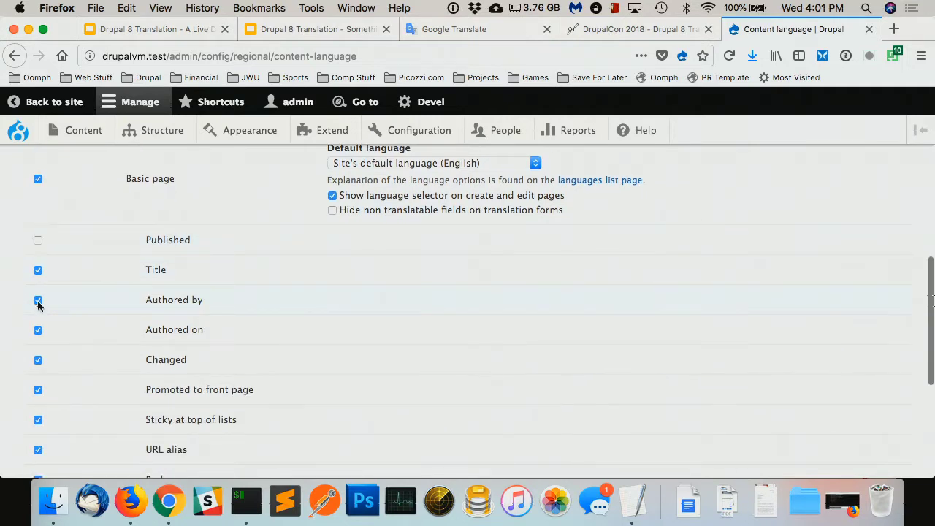
pyautogui.click(38, 299)
pyautogui.click(38, 330)
pyautogui.scroll(-2, 100, 334)
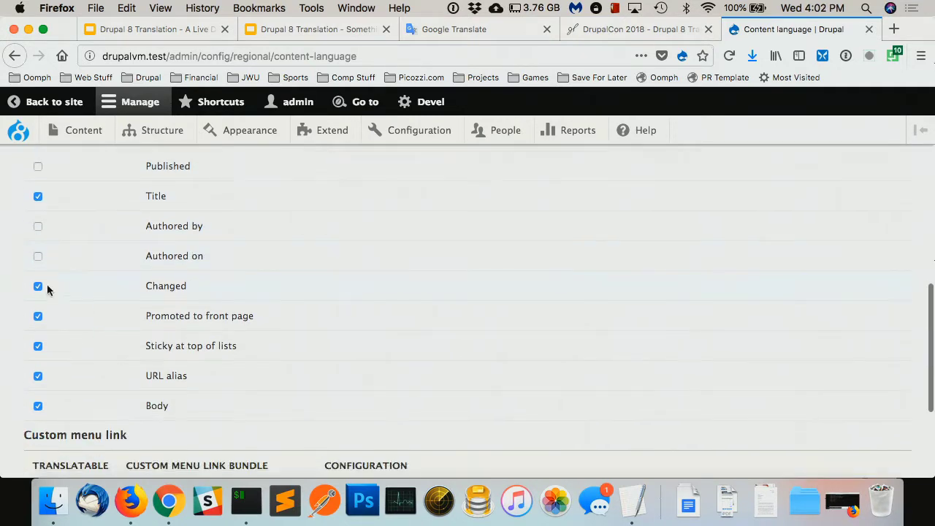
pyautogui.click(38, 286)
pyautogui.click(38, 315)
pyautogui.click(38, 346)
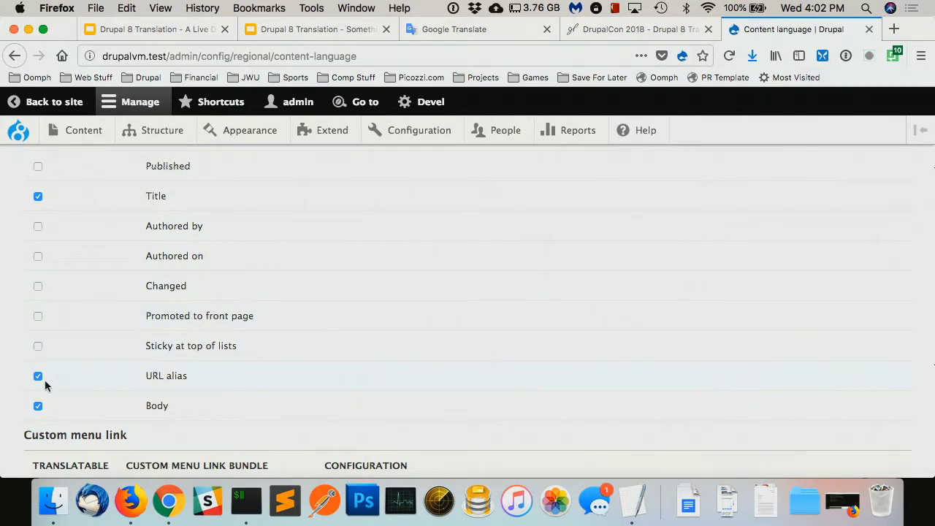
pyautogui.click(37, 376)
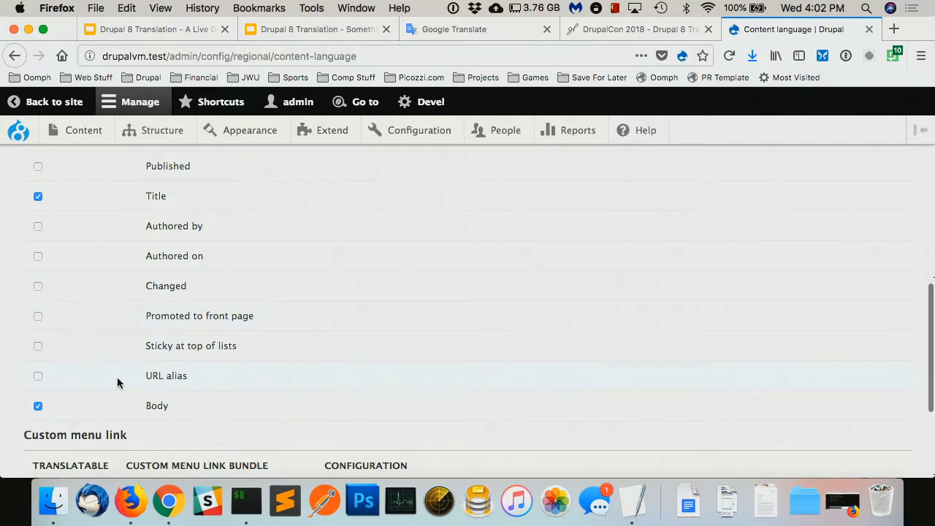
# Make custom menu links translatable without Description and Changed, and save the configuration.
pyautogui.scroll(-2, 119, 380)
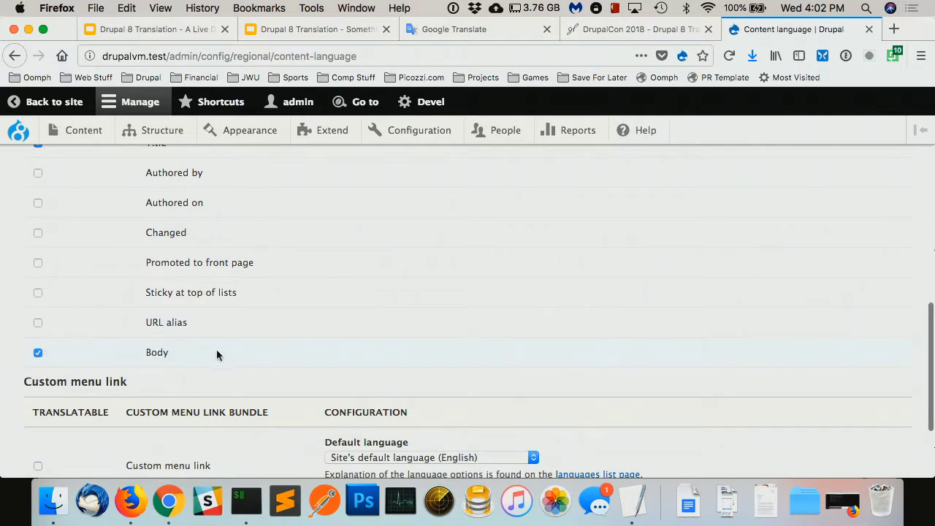
pyautogui.scroll(-1, 216, 351)
pyautogui.scroll(-5, 216, 355)
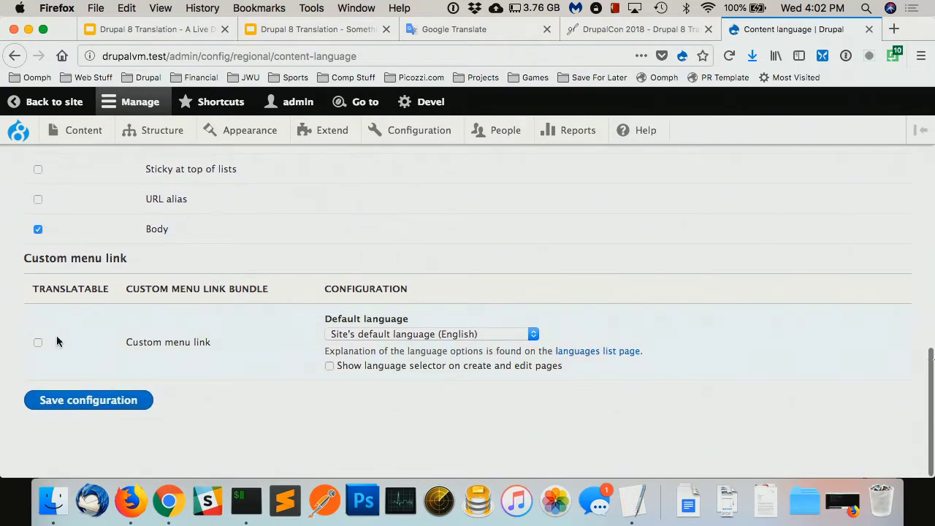
pyautogui.click(38, 344)
pyautogui.scroll(-4, 248, 353)
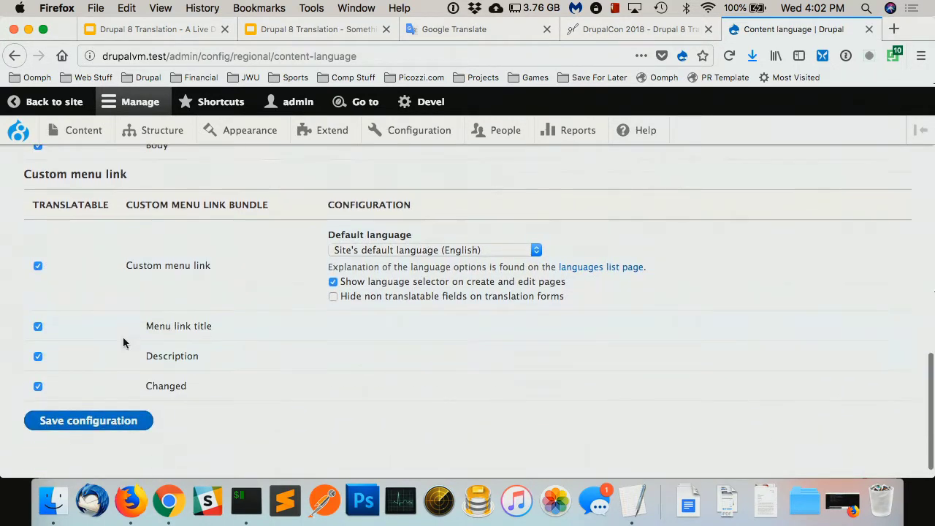
pyautogui.click(38, 357)
pyautogui.click(38, 386)
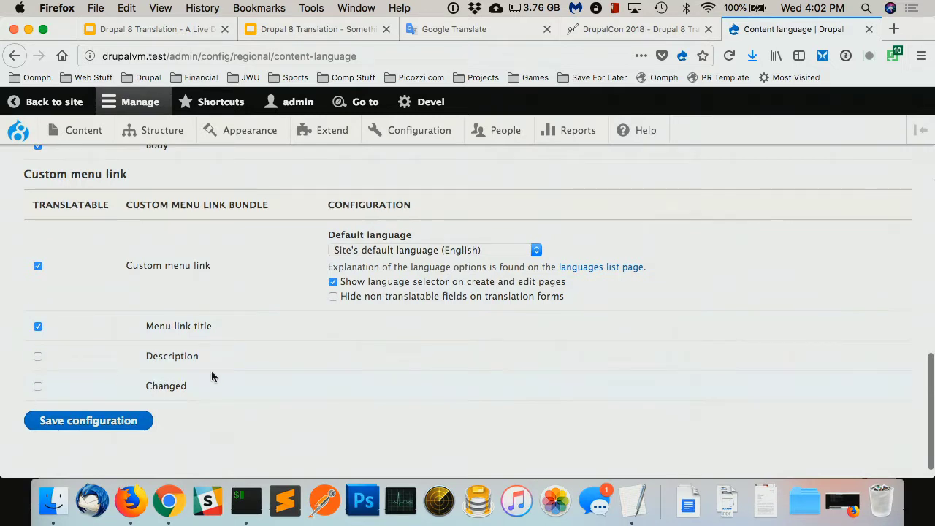
pyautogui.click(99, 427)
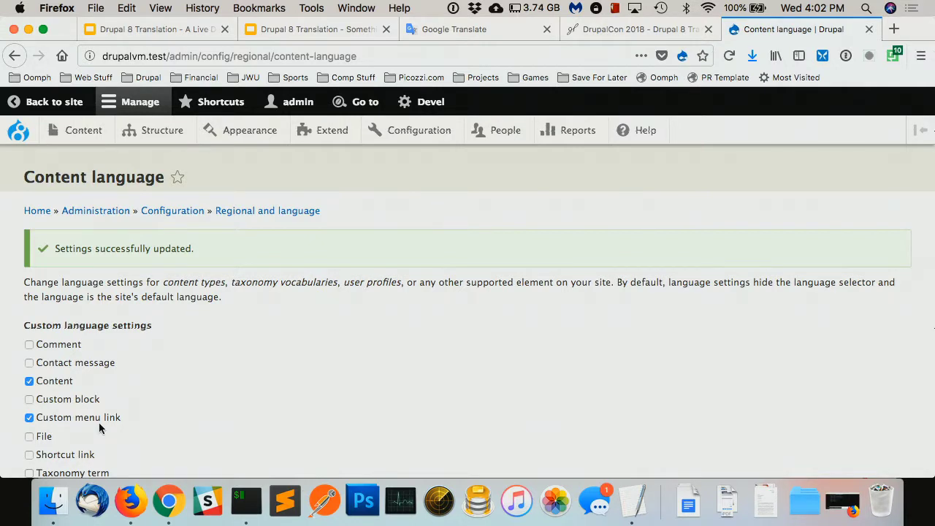
pyautogui.scroll(-2, 239, 397)
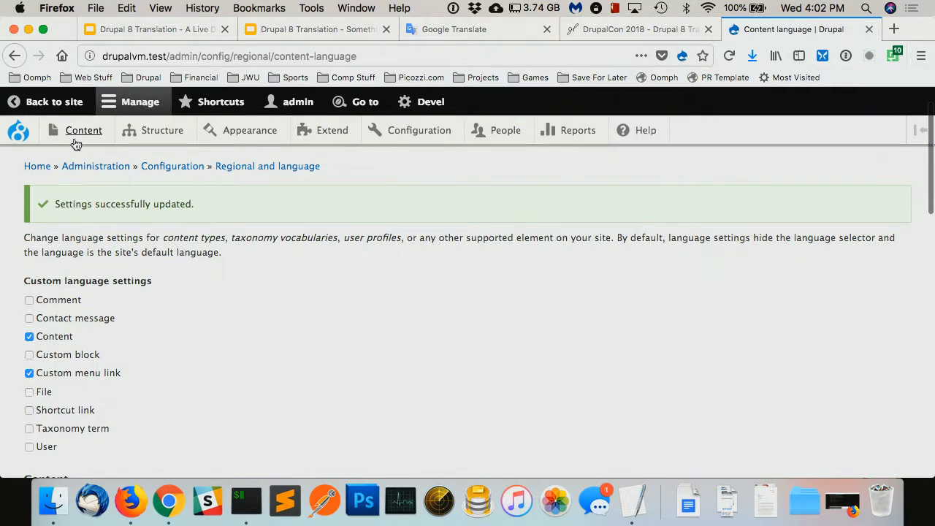
pyautogui.moveTo(73, 143)
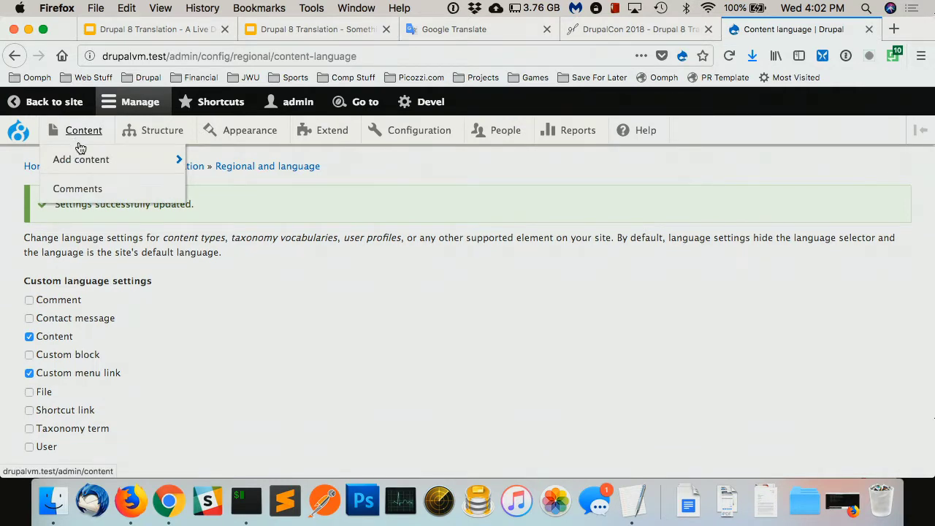
# Start a French translation of the Home page and select its body sentence for replacement.
pyautogui.click(88, 144)
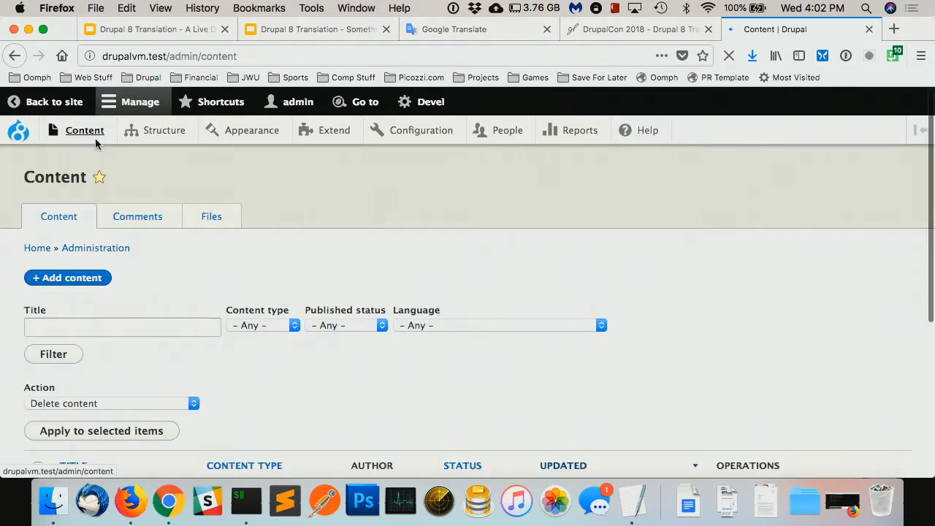
pyautogui.scroll(-5, 306, 345)
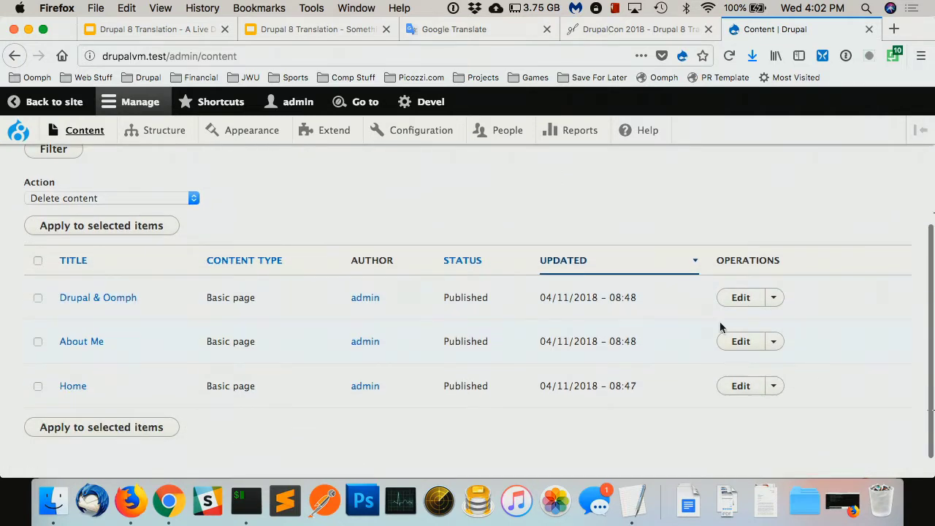
pyautogui.click(742, 387)
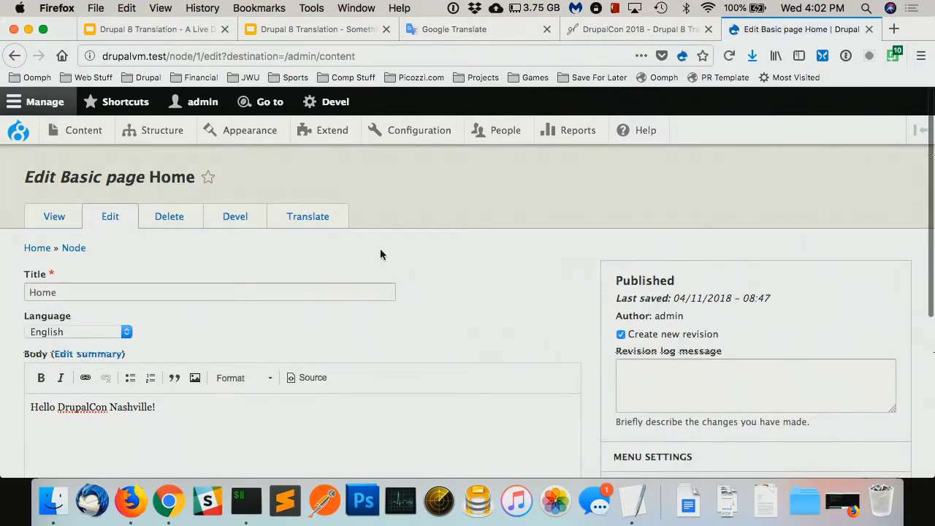
pyautogui.click(308, 218)
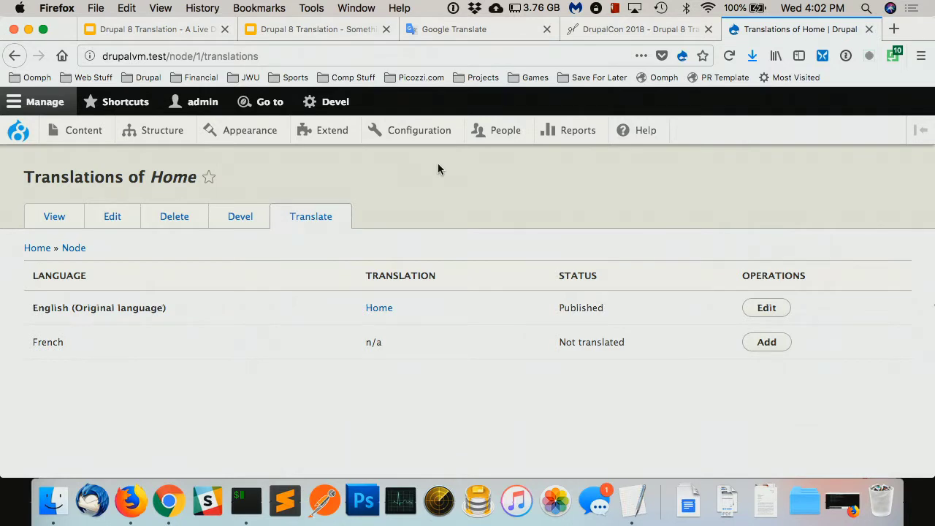
pyautogui.click(767, 342)
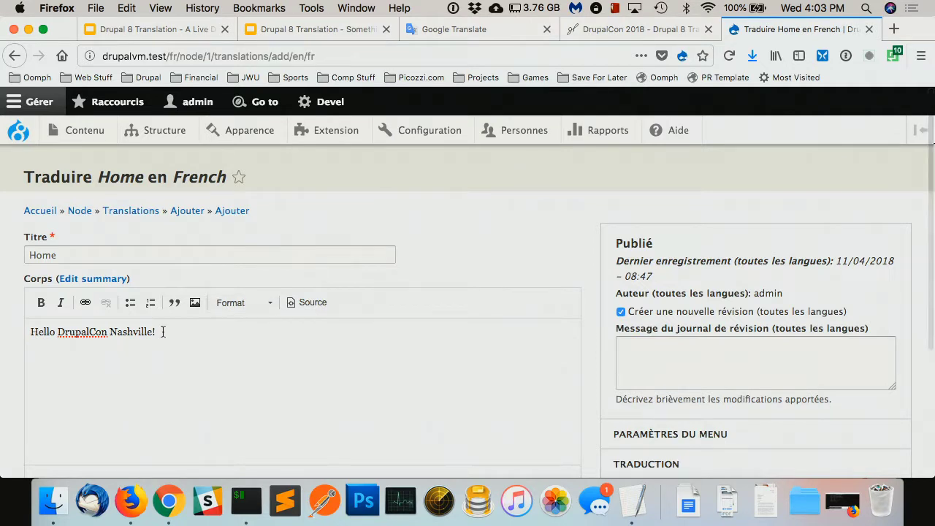
pyautogui.moveTo(163, 332); pyautogui.dragTo(25, 334)
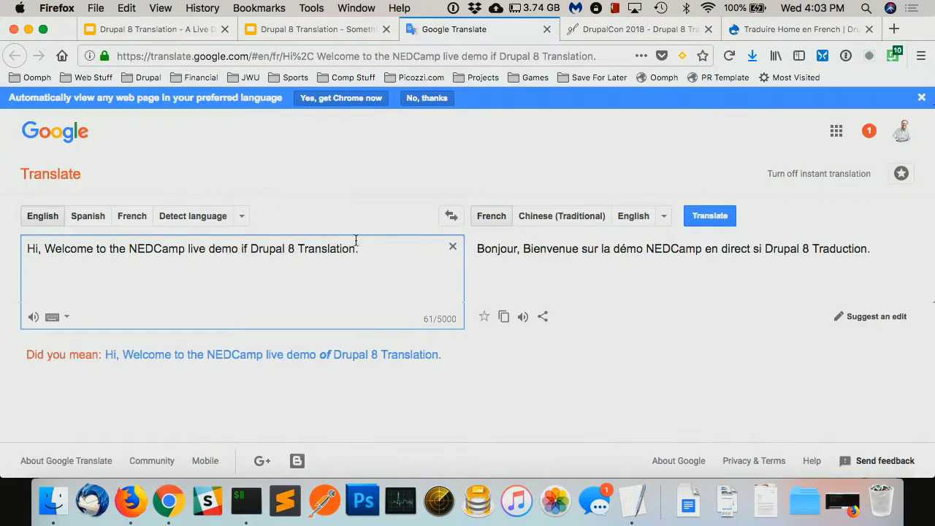
# Translate 'Hello DrupalCon Nashville!' from English into French in Google Translate.
pyautogui.press('super+a')
pyautogui.press('BackSpace')
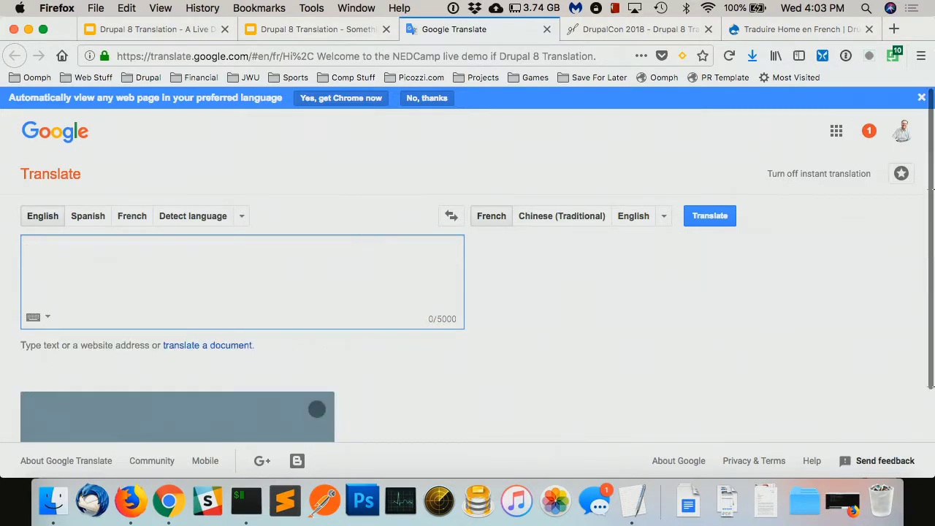
pyautogui.write('Hello DrupalCon Nashville!')
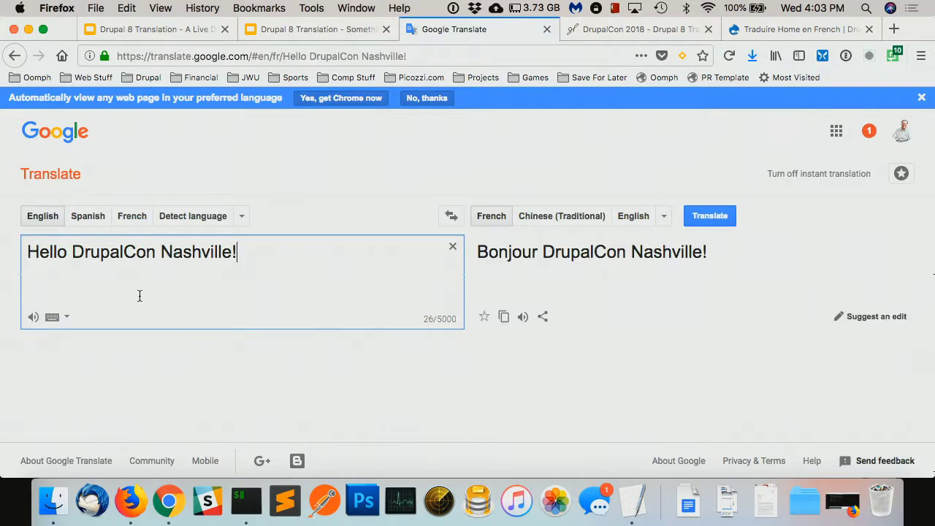
pyautogui.click(135, 216)
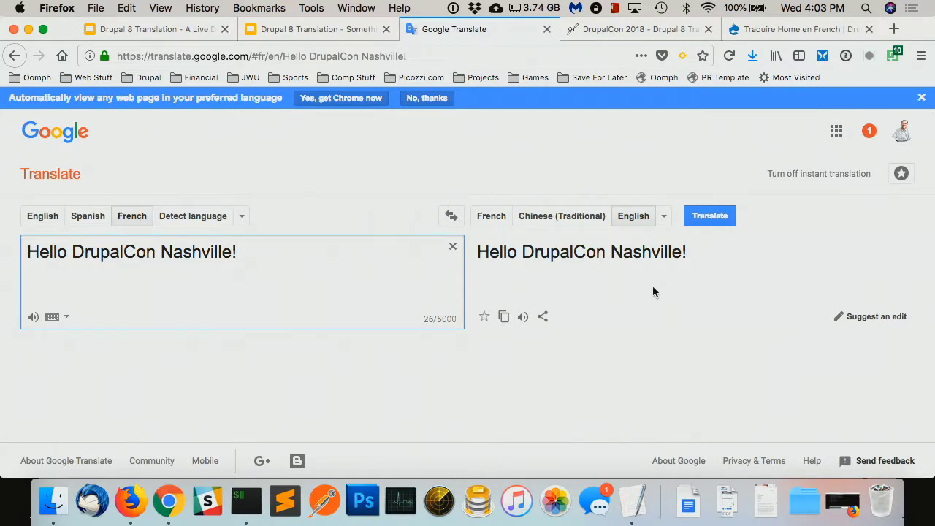
pyautogui.click(492, 216)
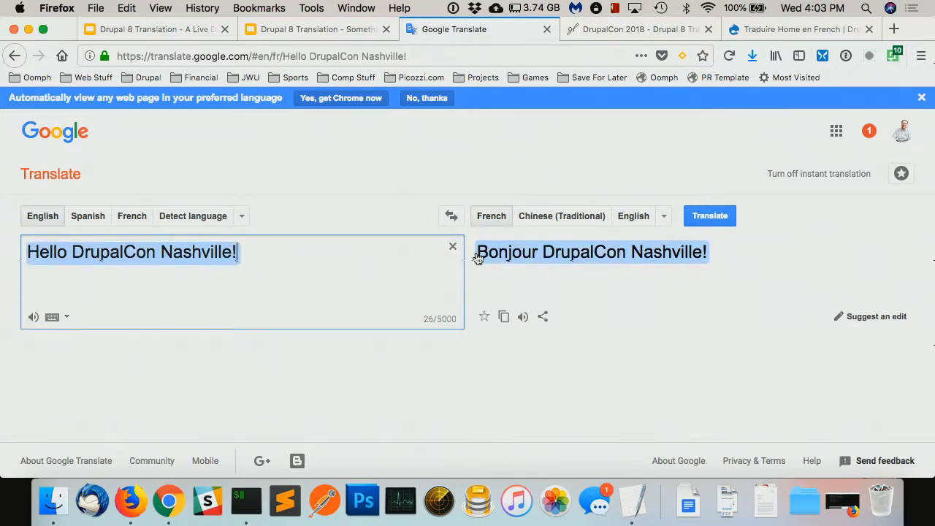
# Copy the French result 'Bonjour DrupalCon Nashville!' and return to the Drupal translation form.
pyautogui.click(660, 257)
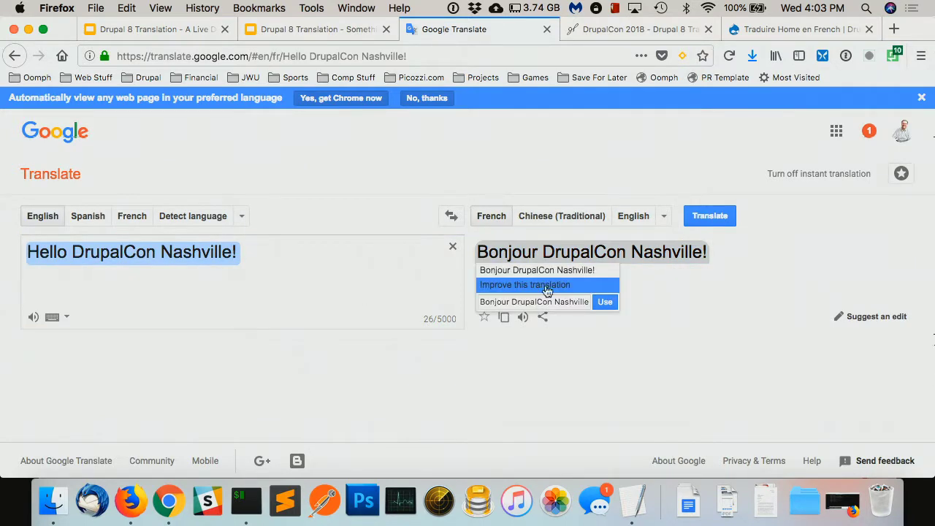
pyautogui.moveTo(701, 266); pyautogui.dragTo(735, 251)
pyautogui.tripleClick(724, 253)
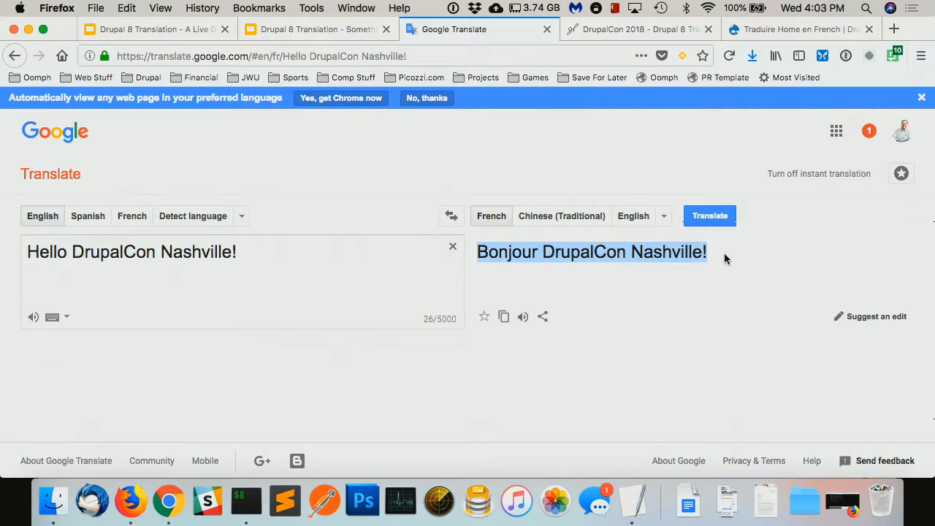
pyautogui.press('super+c')
pyautogui.press('super+Tab')
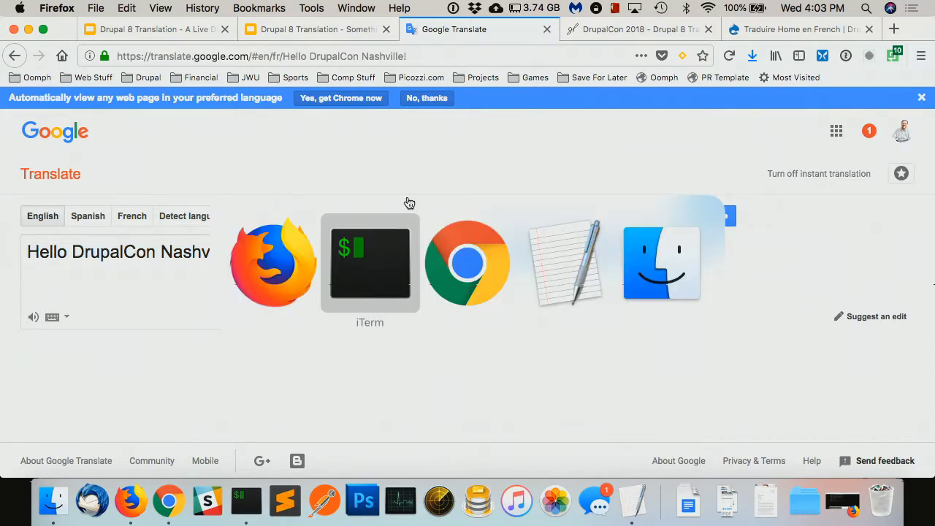
pyautogui.press('super+shift+Tab')
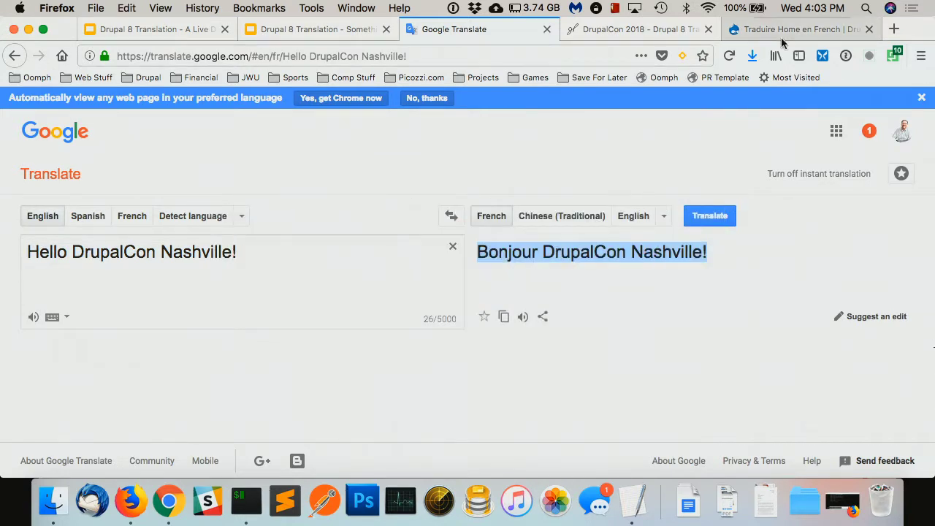
pyautogui.click(791, 30)
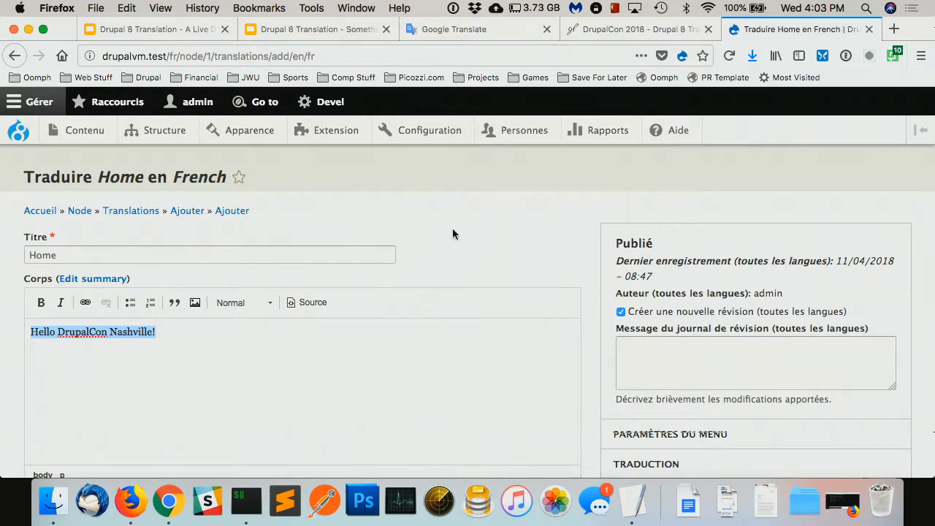
# Paste 'Bonjour DrupalCon Nashville!' over the body text of the French translation.
pyautogui.scroll(-2, 471, 236)
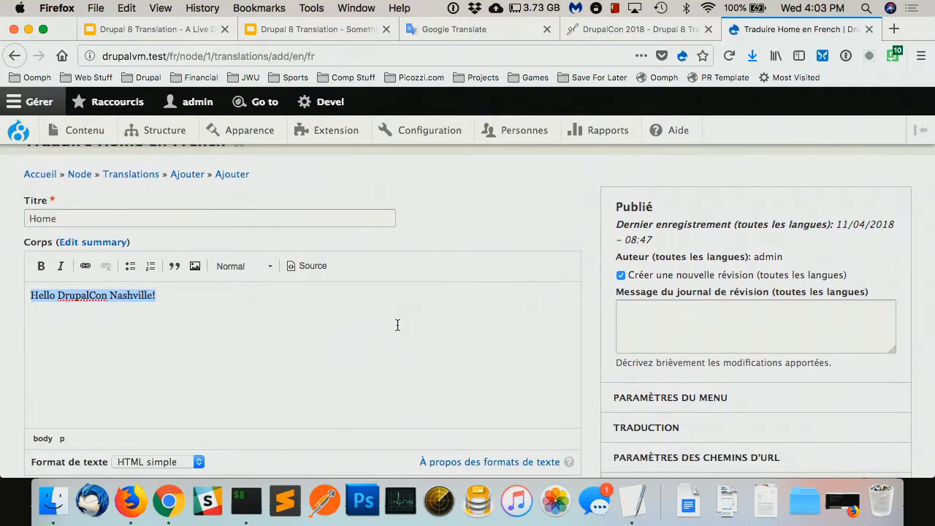
pyautogui.scroll(2, 397, 326)
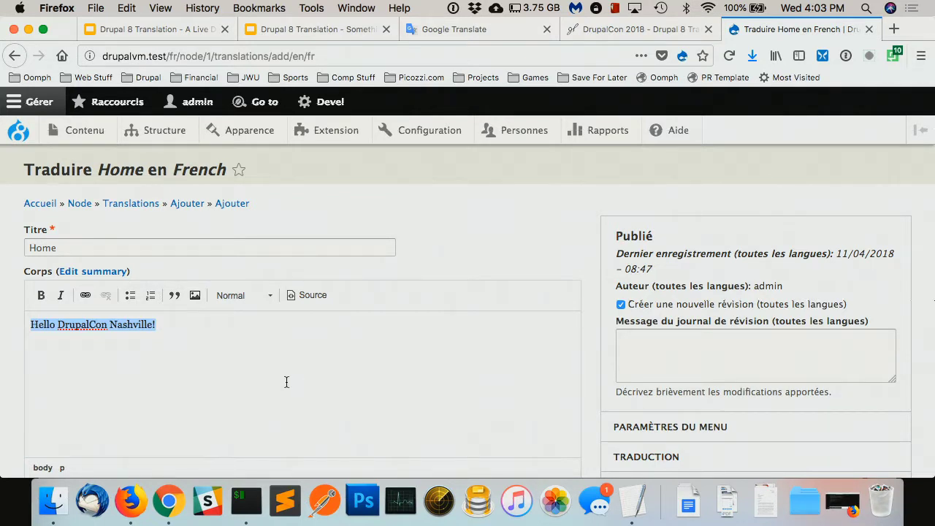
pyautogui.press('super+v')
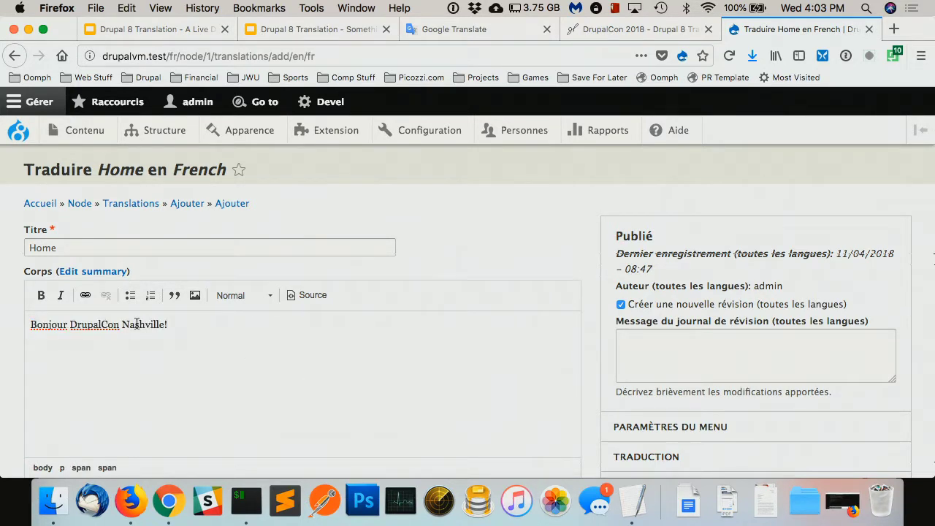
# Select the title text 'Home' in the French translation form.
pyautogui.click(73, 248)
pyautogui.moveTo(73, 248); pyautogui.dragTo(26, 248)
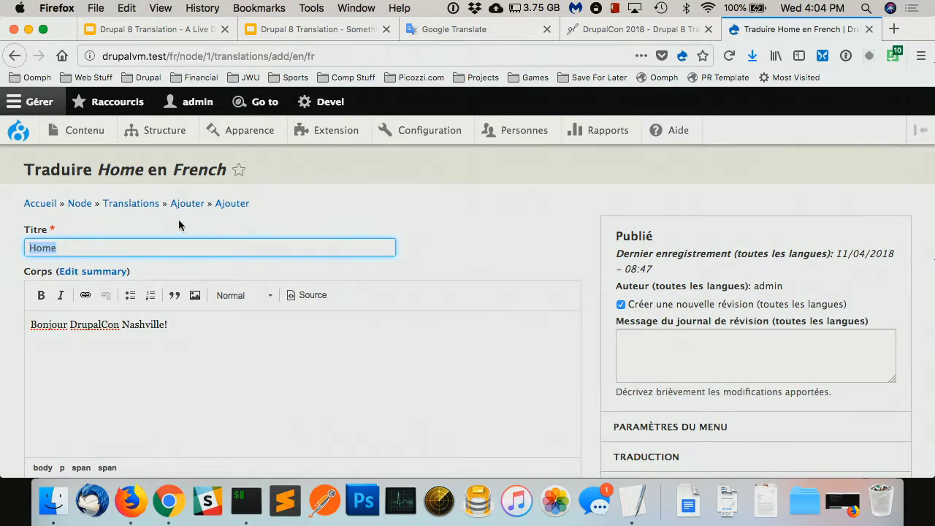
pyautogui.scroll(-2, 182, 271)
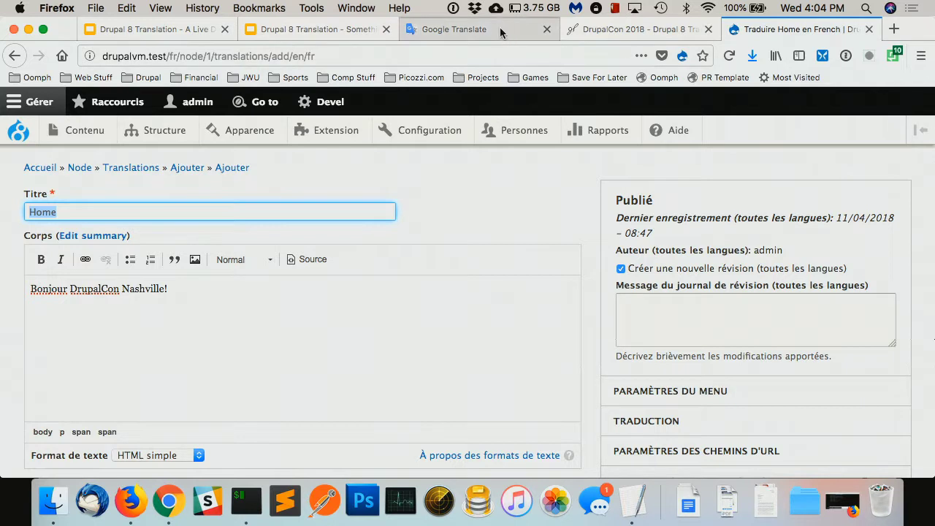
# Translate 'Home' in Google Translate, select the result 'Accueil', and return to the Drupal form.
pyautogui.click(454, 29)
pyautogui.tripleClick(262, 257)
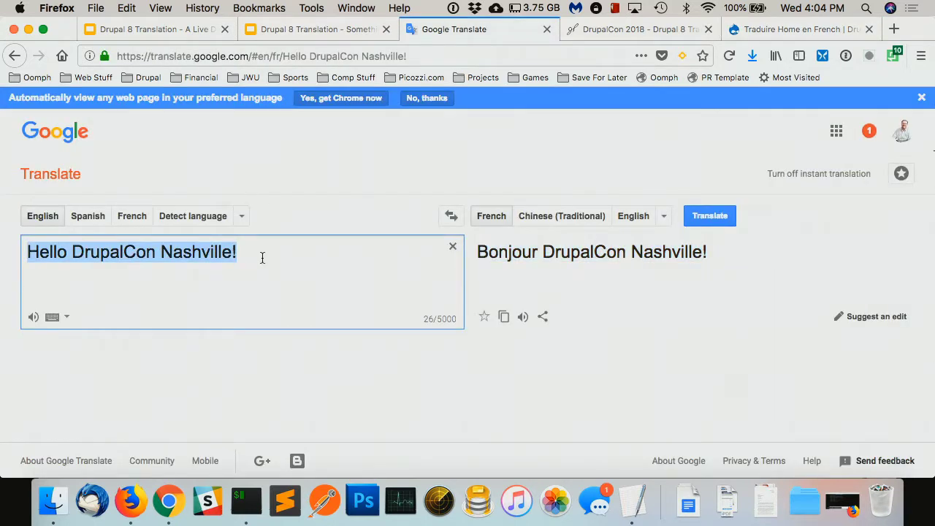
pyautogui.press('super+v')
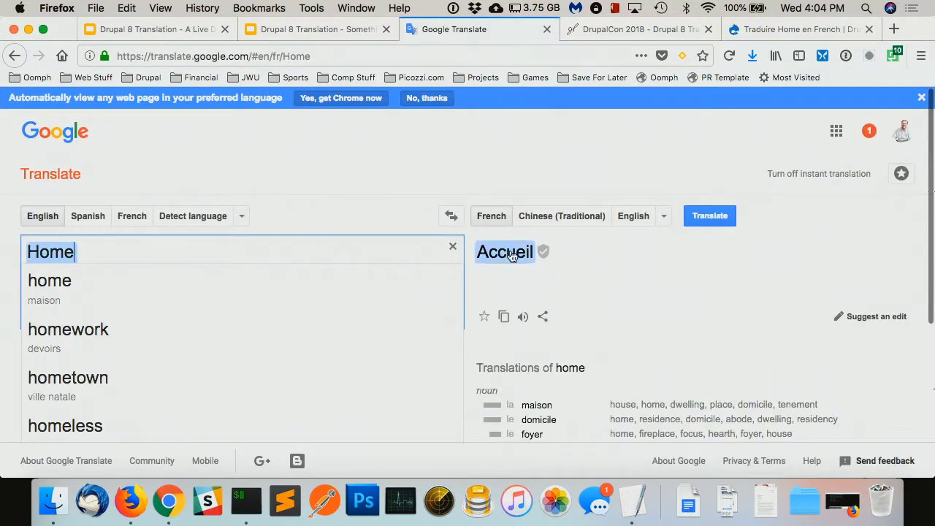
pyautogui.click(510, 254)
pyautogui.click(556, 254)
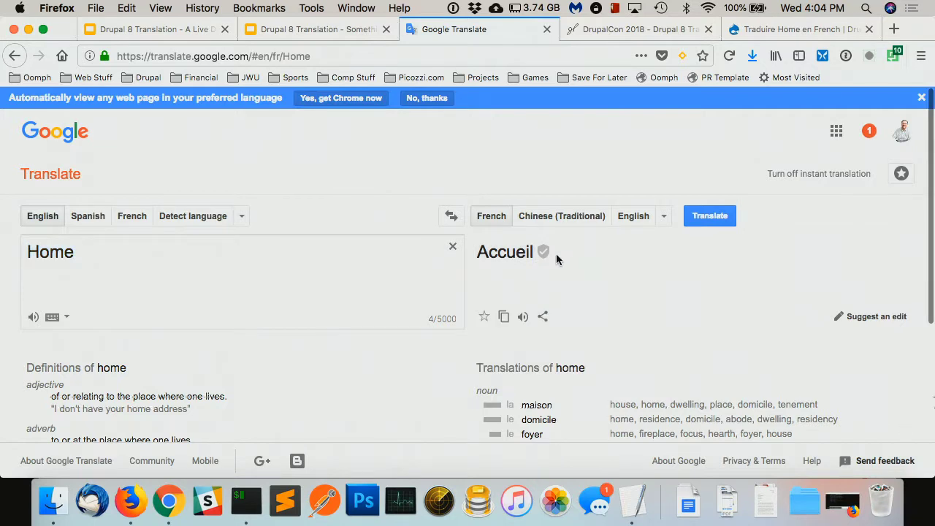
pyautogui.doubleClick(556, 254)
pyautogui.hotkey('ctrl', 'c')
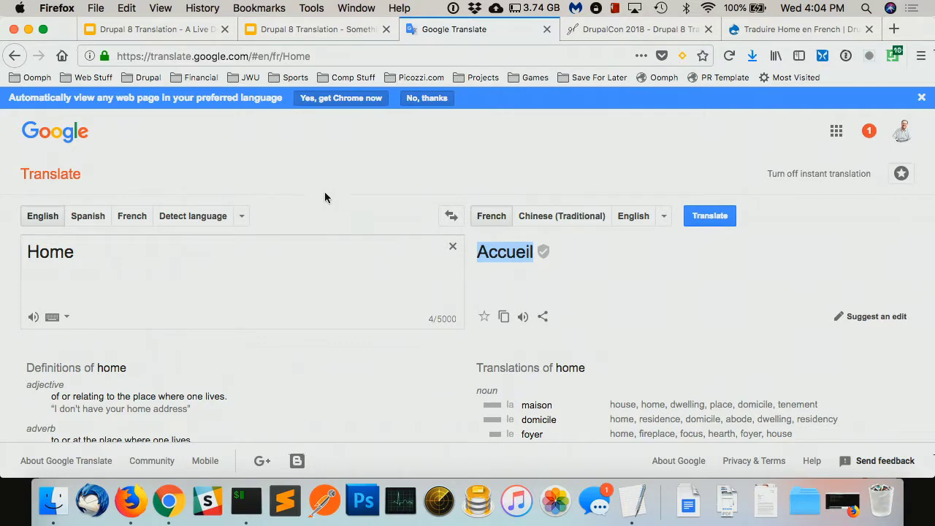
pyautogui.click(777, 28)
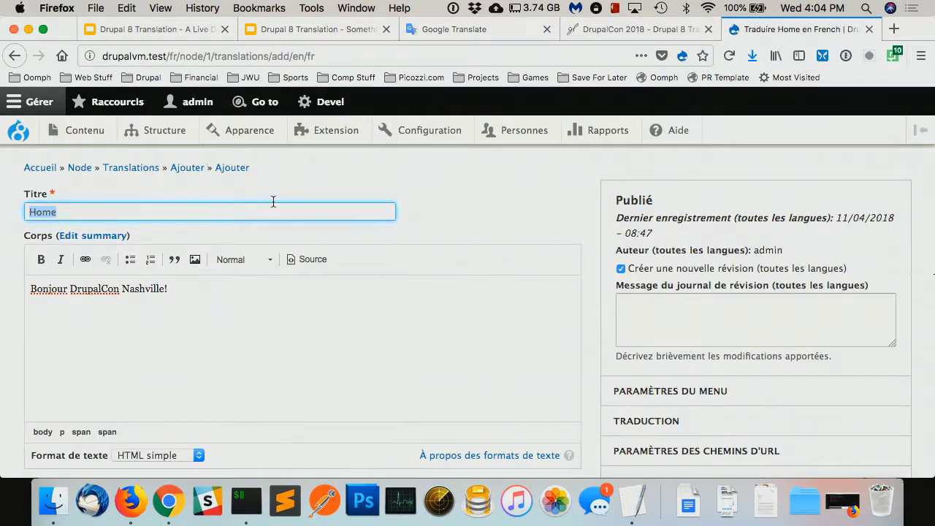
# Set the French translation's title to 'Accueil' and save all translations.
pyautogui.hotkey('ctrl', 'v')
pyautogui.click(195, 226)
pyautogui.click(446, 202)
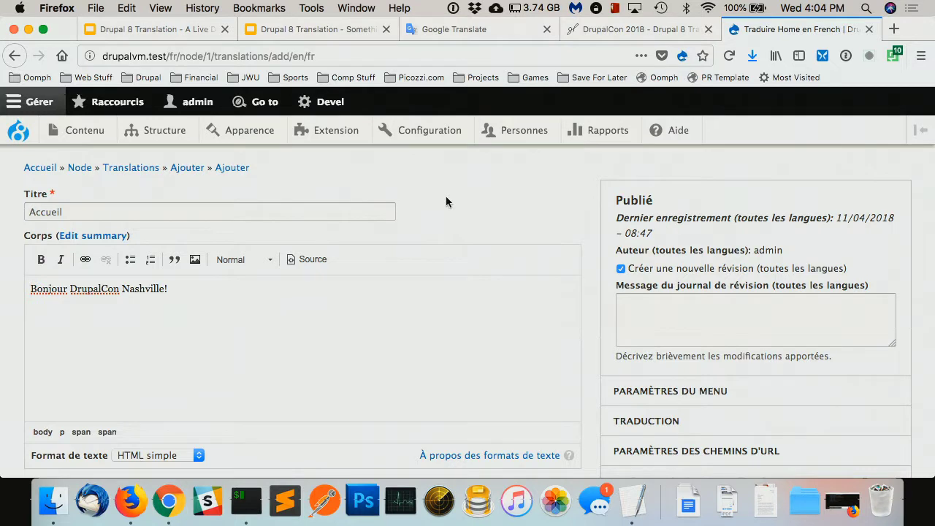
pyautogui.scroll(-5, 474, 201)
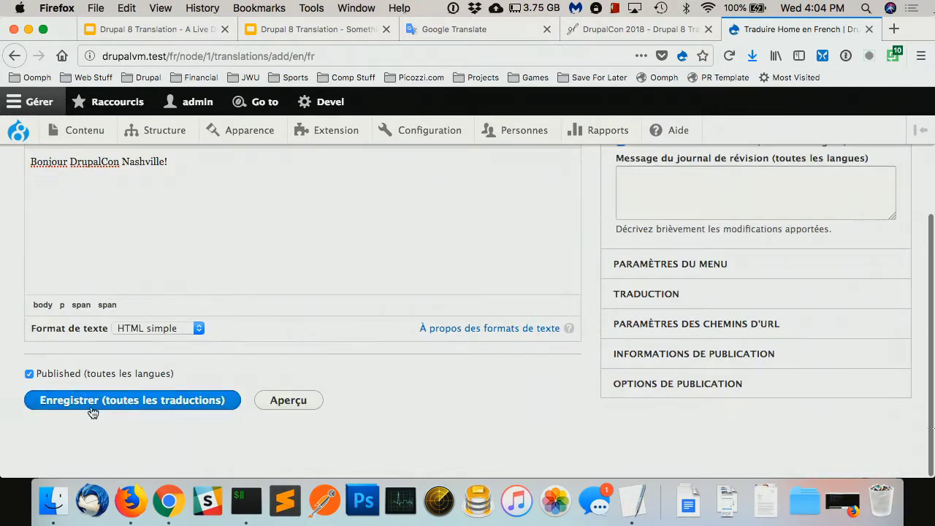
pyautogui.click(119, 400)
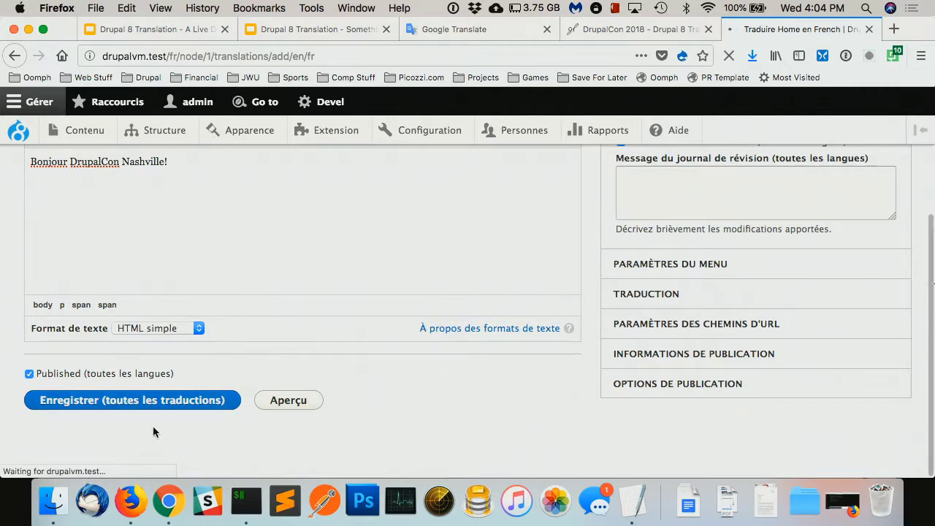
pyautogui.scroll(-3, 340, 345)
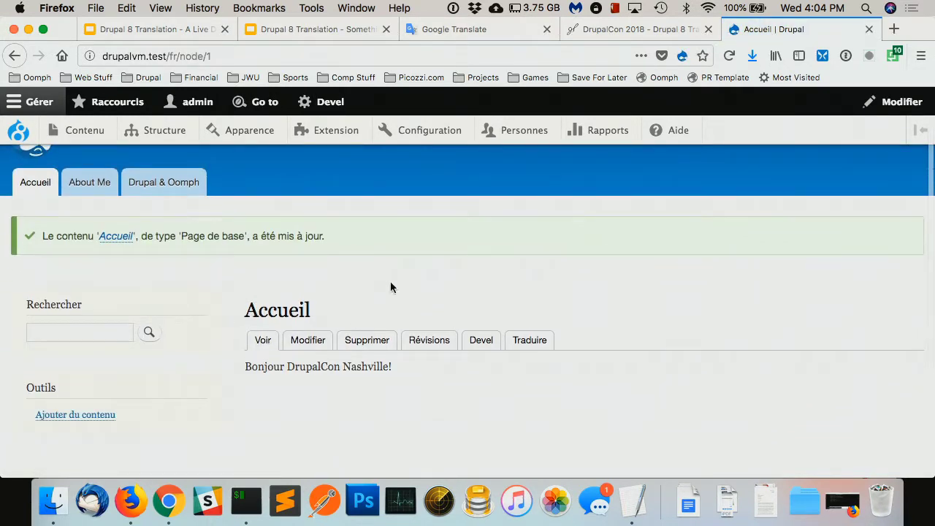
pyautogui.press('super+Tab')
pyautogui.press('super+Tab')
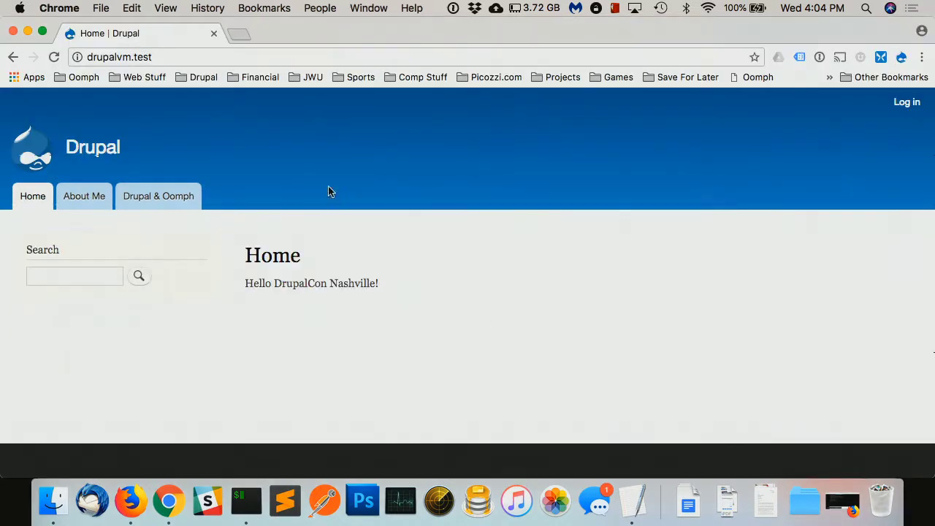
# View the public Home page in Chrome, then open the admin account's profile in Firefox.
pyautogui.click(31, 193)
pyautogui.press('super+Tab')
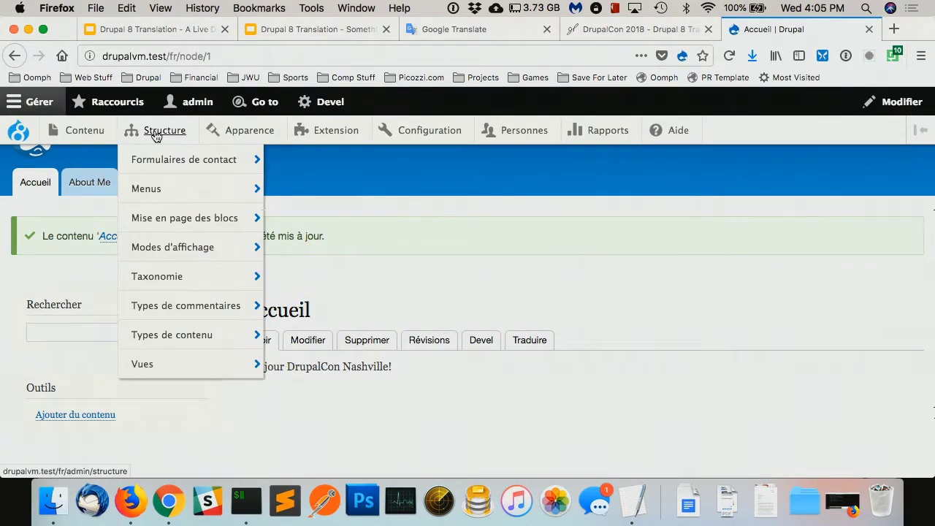
pyautogui.moveTo(484, 134)
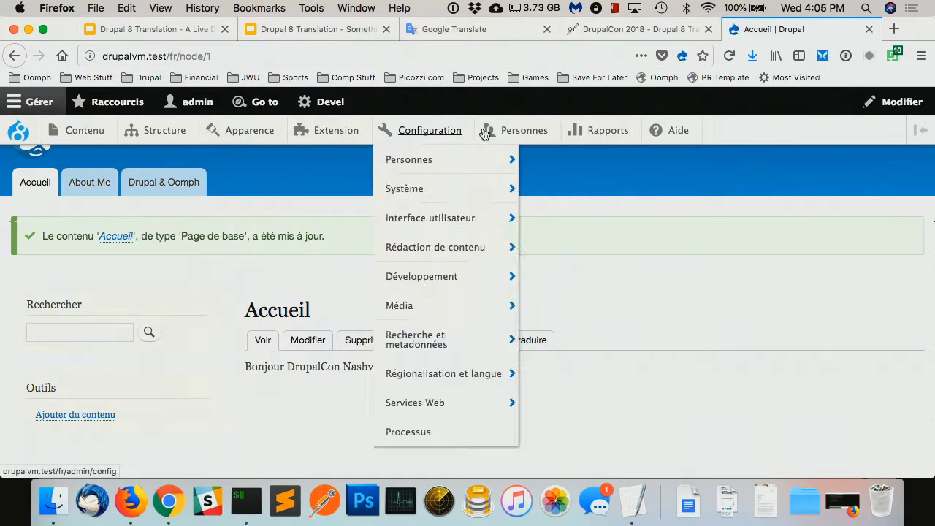
pyautogui.click(194, 103)
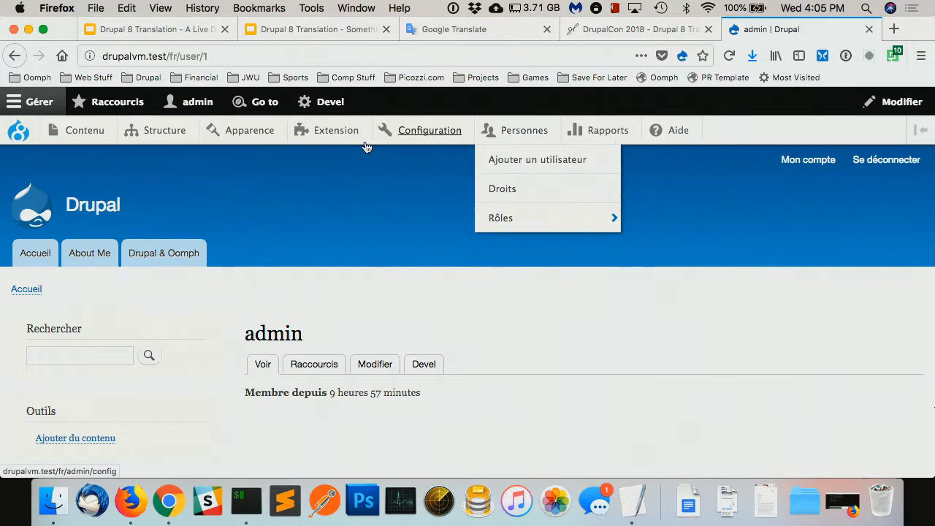
# Drop the /fr prefix from the URL and edit the admin user from the People list.
pyautogui.click(194, 56)
pyautogui.click(179, 55)
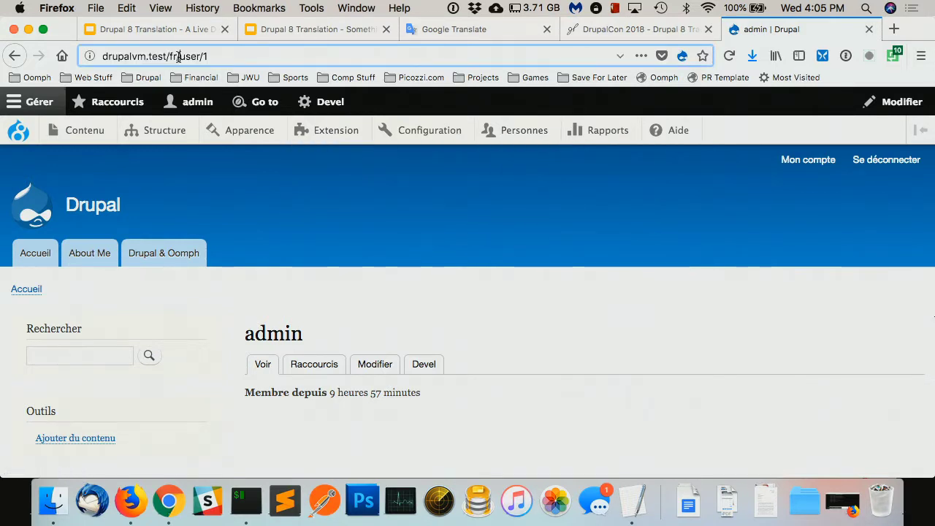
pyautogui.press('BackSpace')
pyautogui.press('BackSpace')
pyautogui.press('BackSpace')
pyautogui.press('BackSpace')
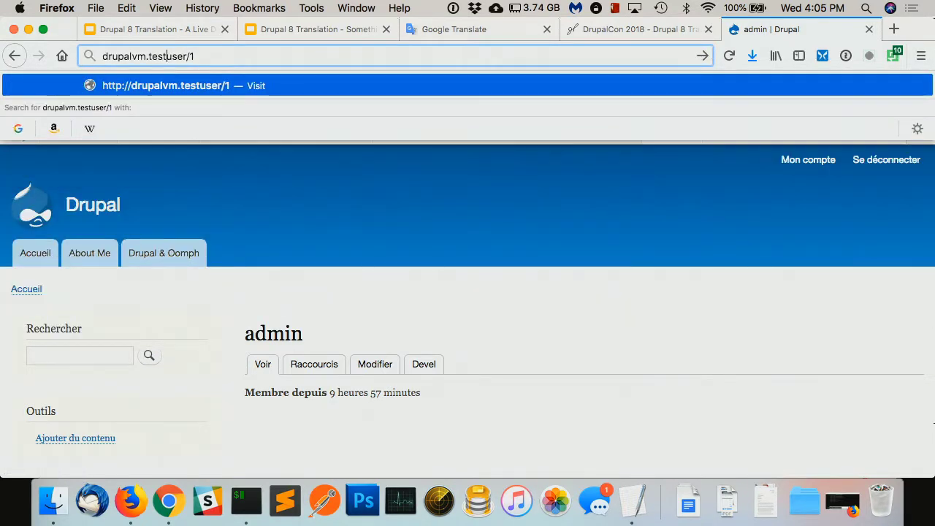
pyautogui.write('/')
pyautogui.press('Return')
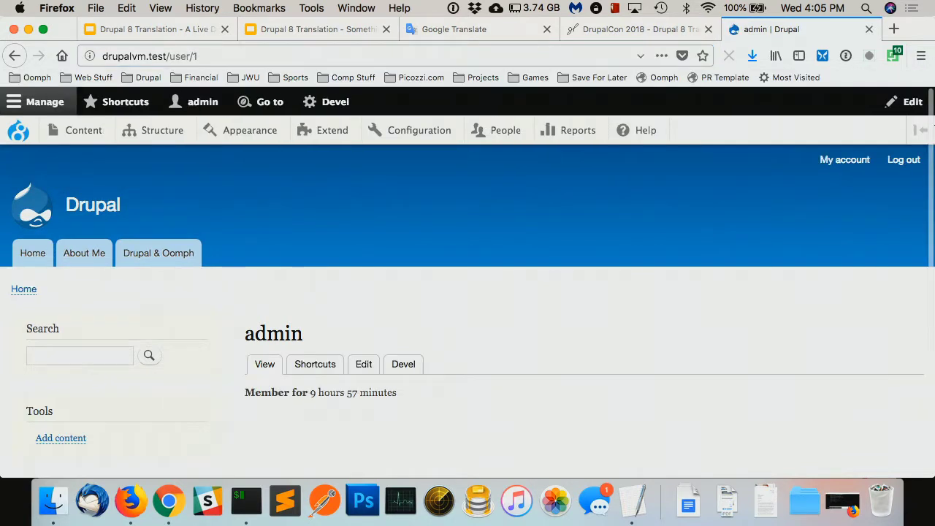
pyautogui.moveTo(323, 160)
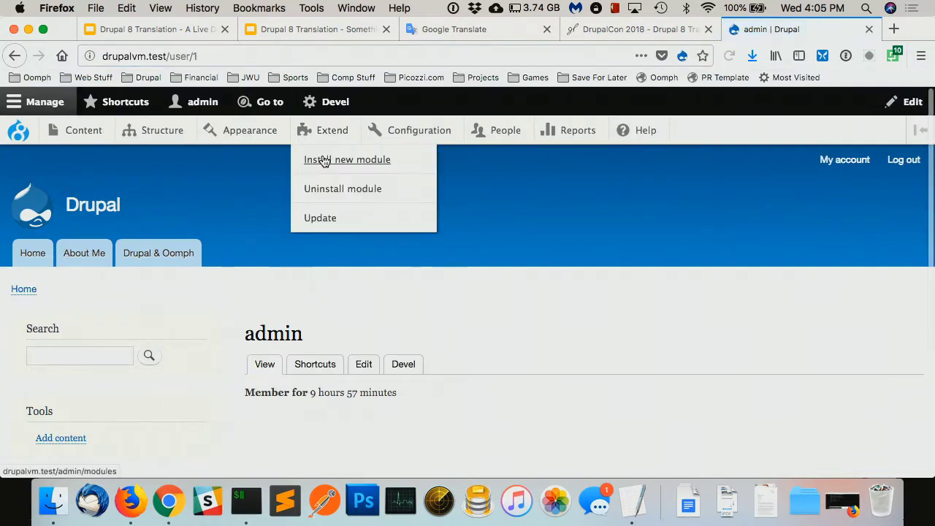
pyautogui.click(202, 106)
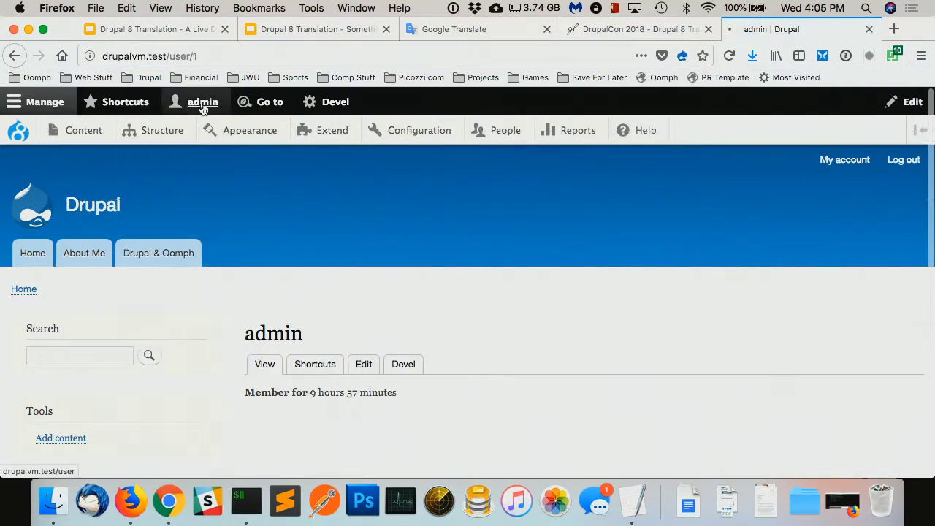
pyautogui.click(499, 139)
pyautogui.scroll(-5, 332, 321)
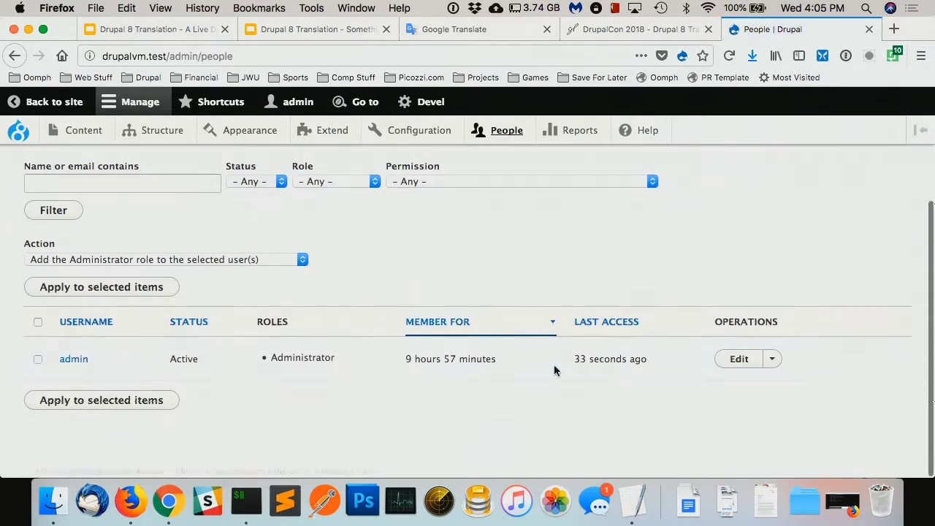
pyautogui.click(738, 358)
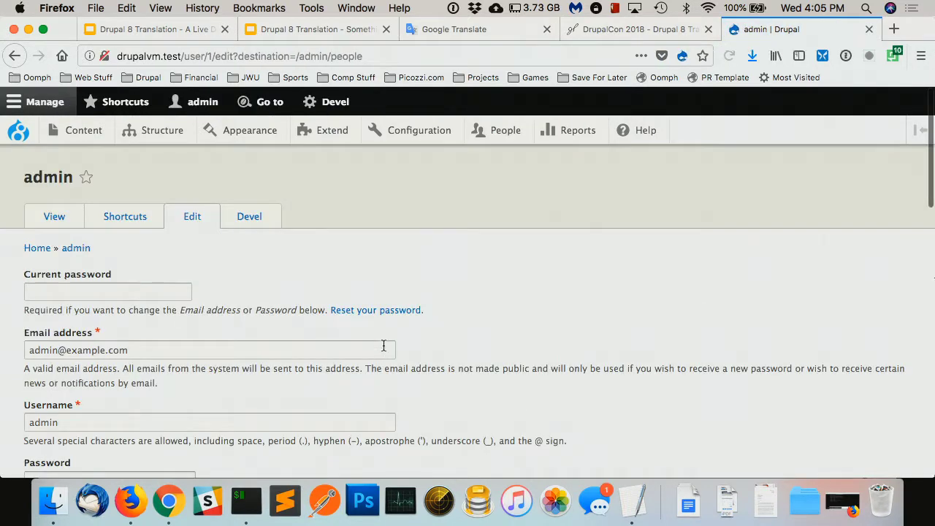
# Set the admin's Administration pages language to English and save the account.
pyautogui.scroll(-4, 383, 350)
pyautogui.scroll(-10, 383, 350)
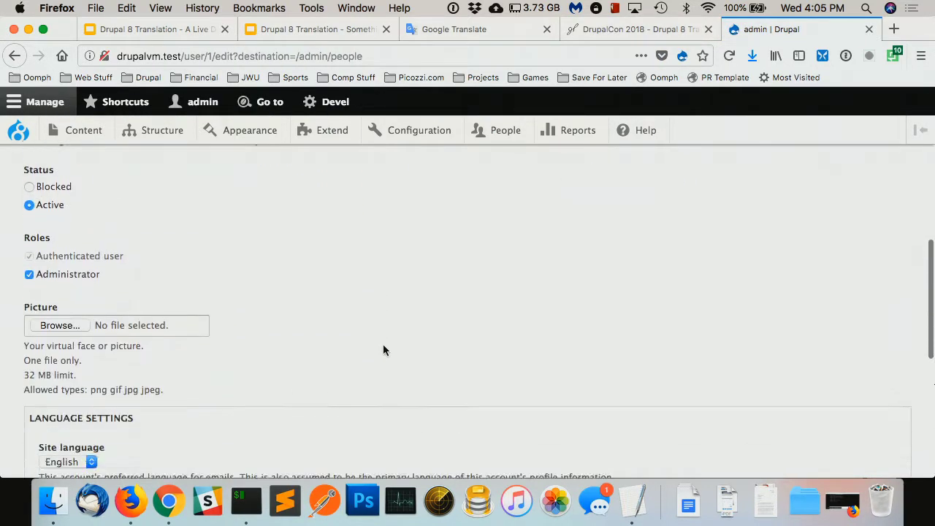
pyautogui.scroll(-2, 287, 350)
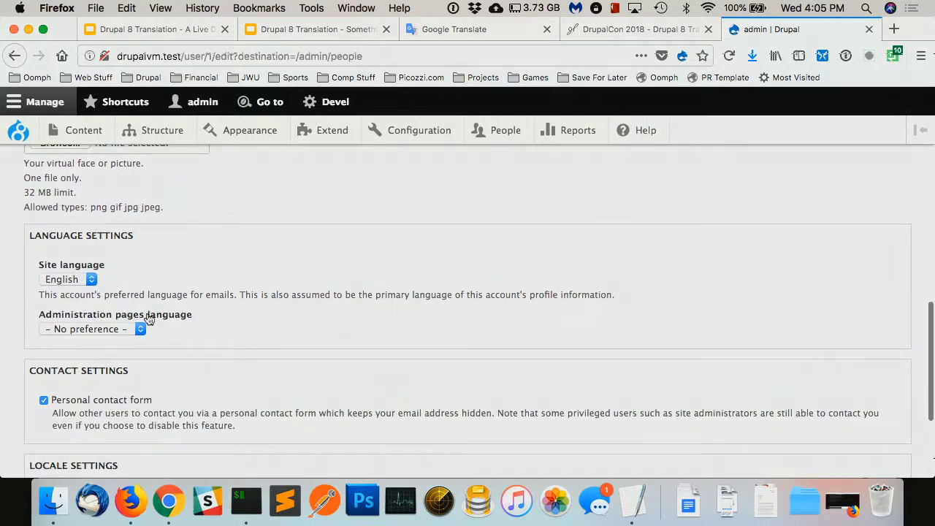
pyautogui.click(119, 329)
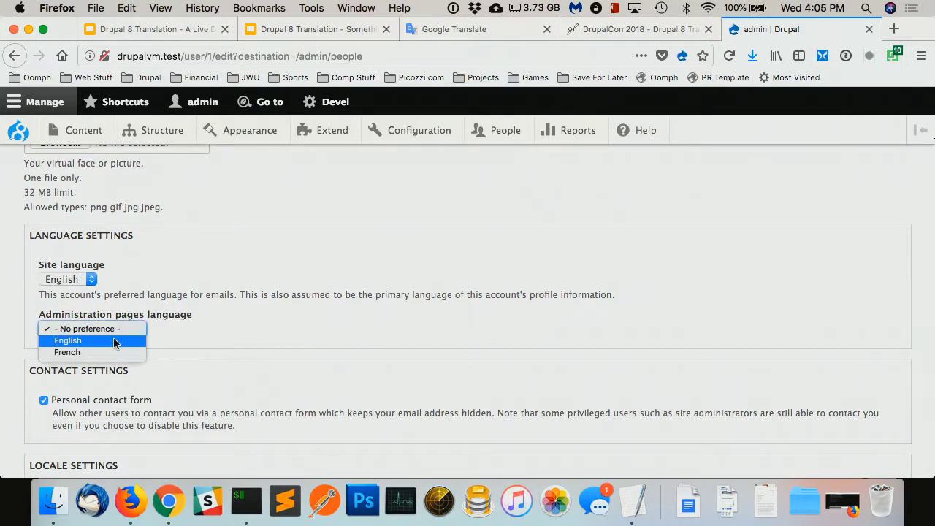
pyautogui.click(84, 340)
pyautogui.click(199, 329)
pyautogui.scroll(-1, 199, 330)
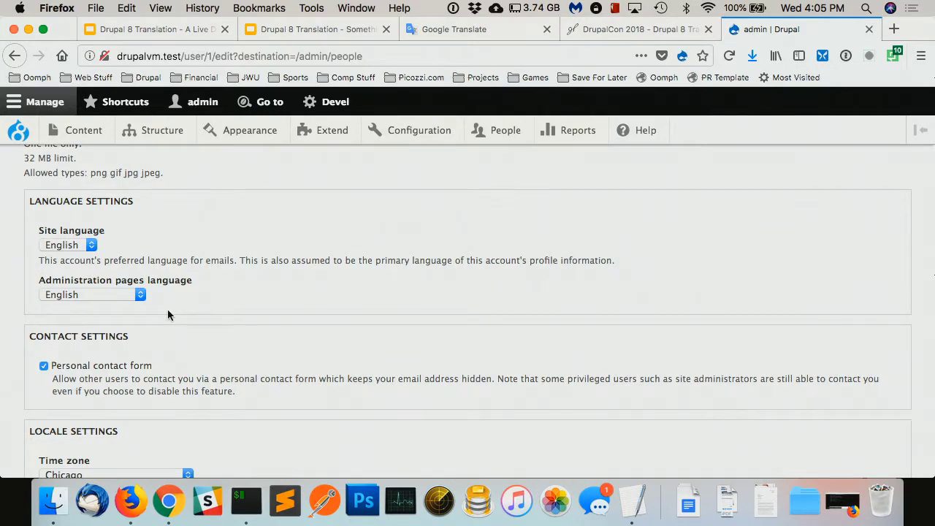
pyautogui.scroll(-4, 167, 313)
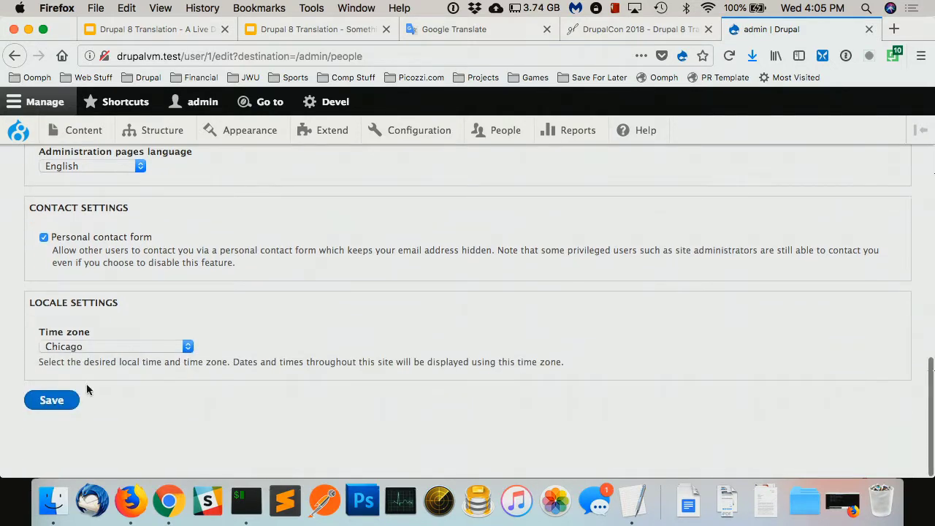
pyautogui.click(48, 400)
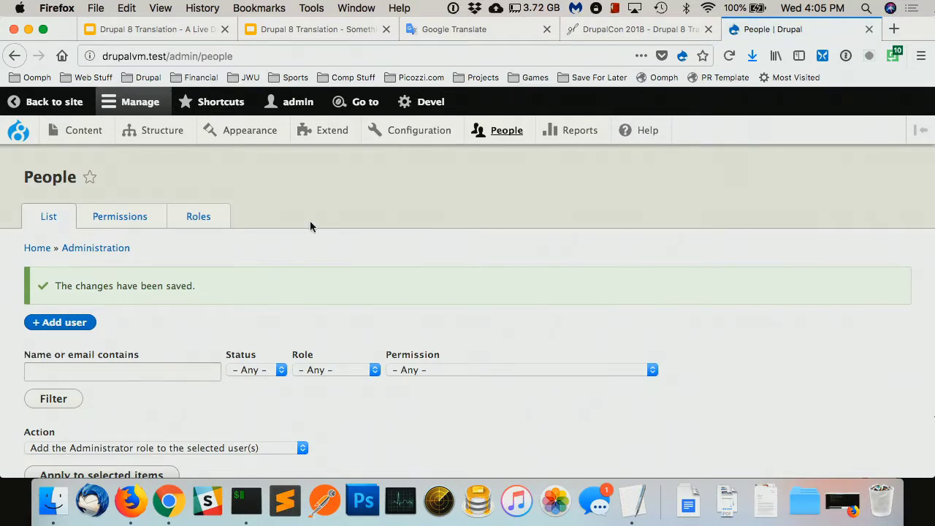
# Open Structure > Block layout and start placing a block in Sidebar first.
pyautogui.scroll(-5, 260, 214)
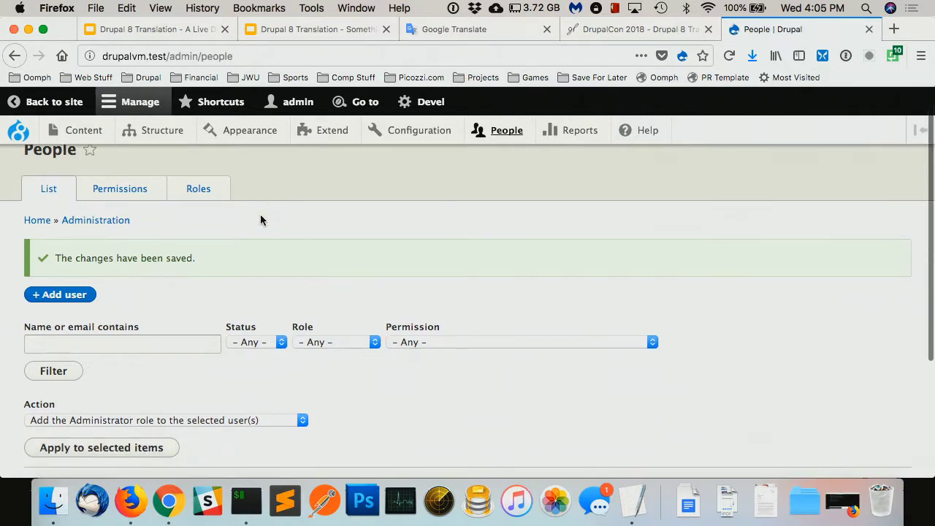
pyautogui.scroll(3, 260, 214)
pyautogui.scroll(2, 260, 215)
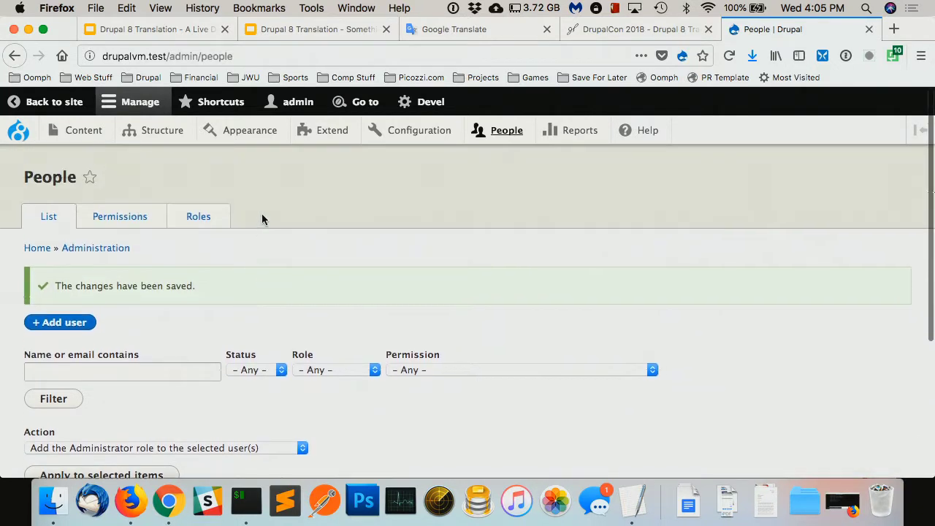
pyautogui.moveTo(157, 138)
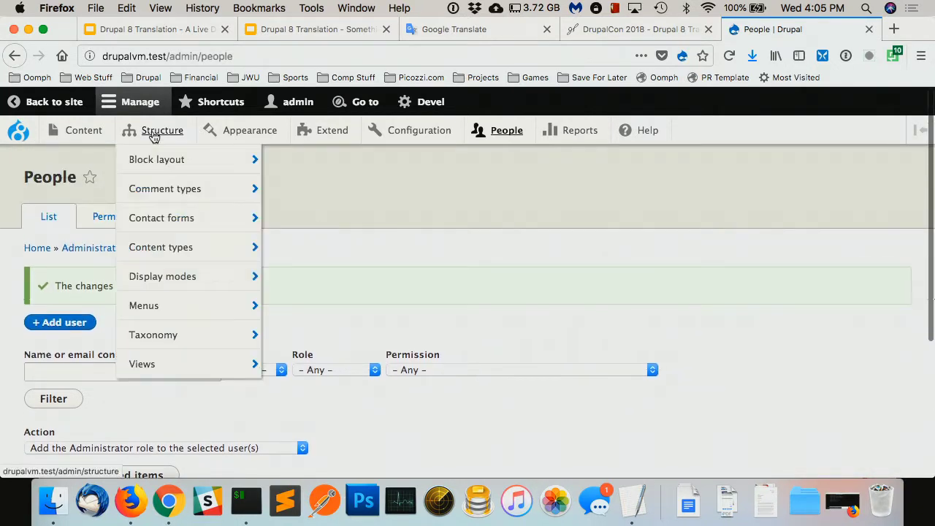
pyautogui.moveTo(184, 163)
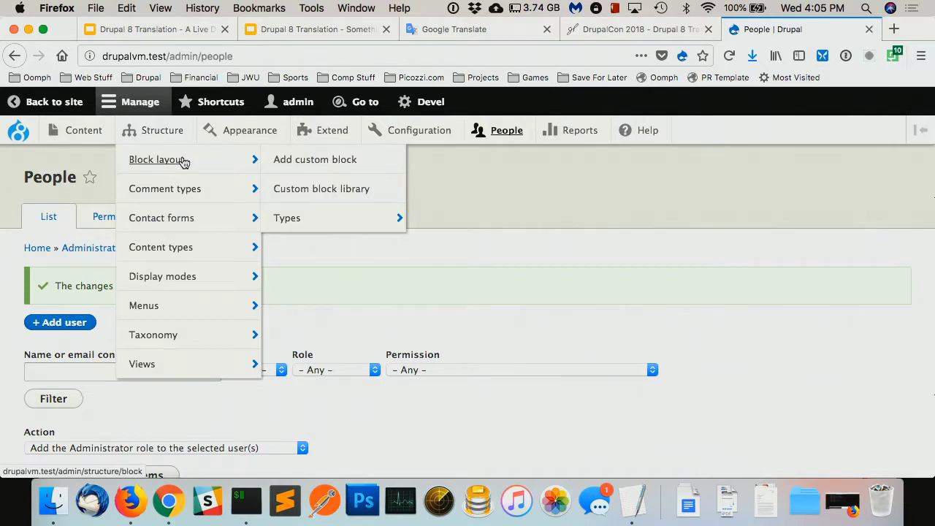
pyautogui.click(183, 162)
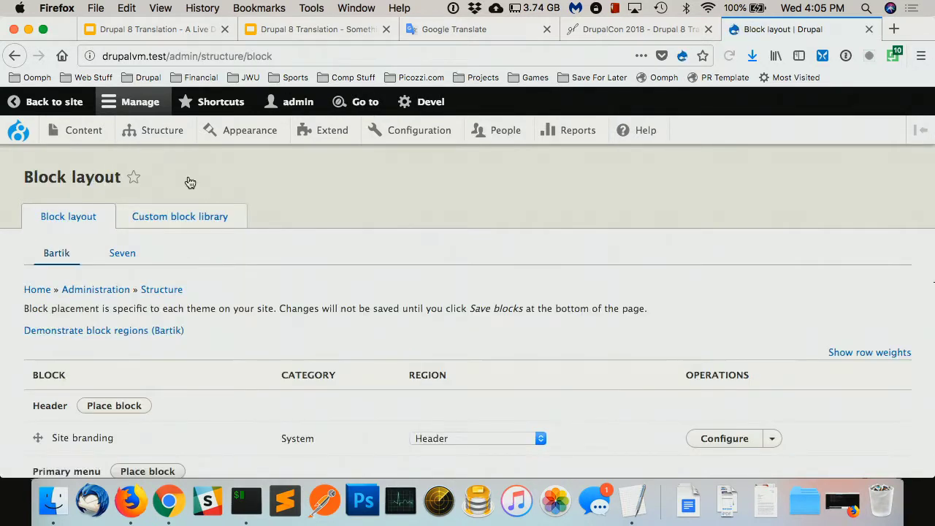
pyautogui.scroll(-5, 193, 294)
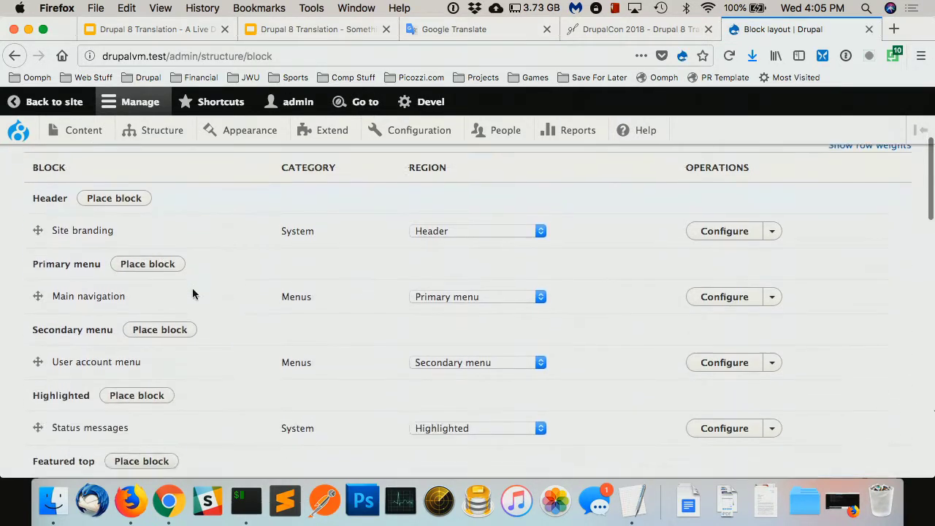
pyautogui.scroll(-8, 192, 293)
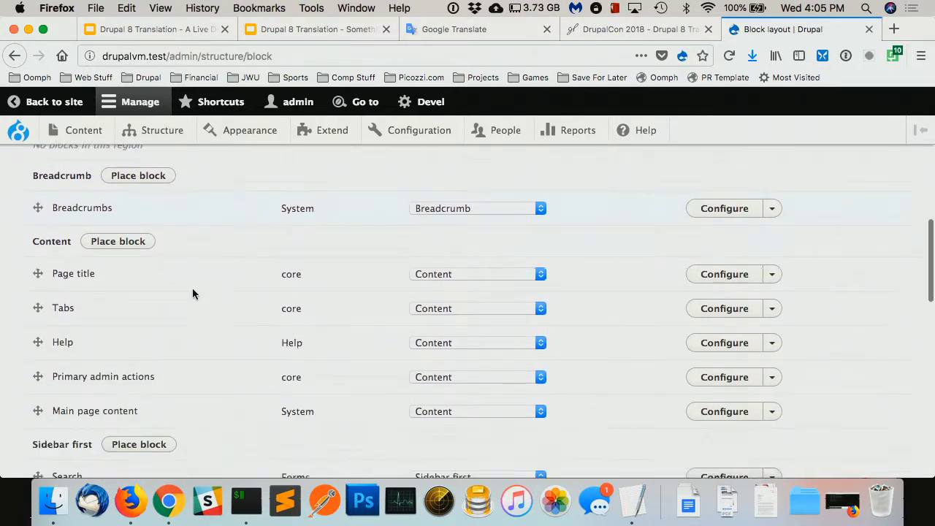
pyautogui.scroll(-6, 193, 293)
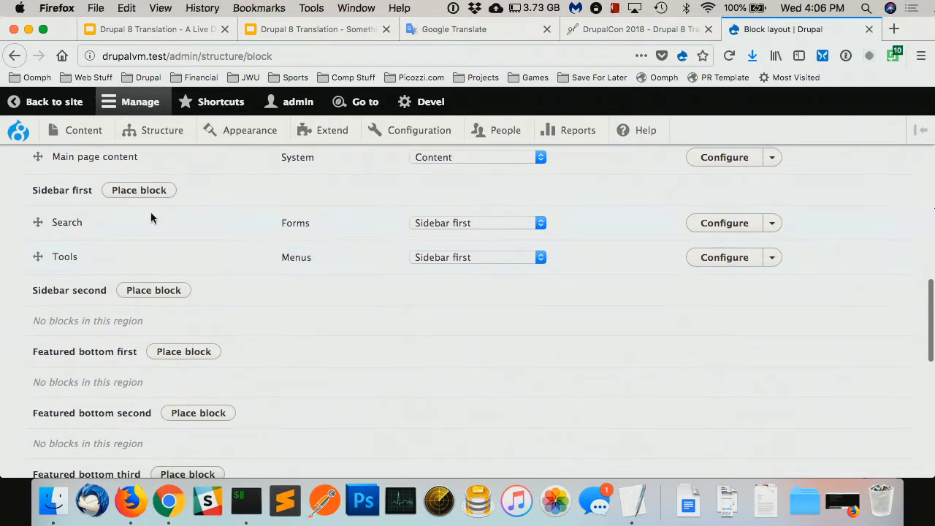
pyautogui.click(139, 190)
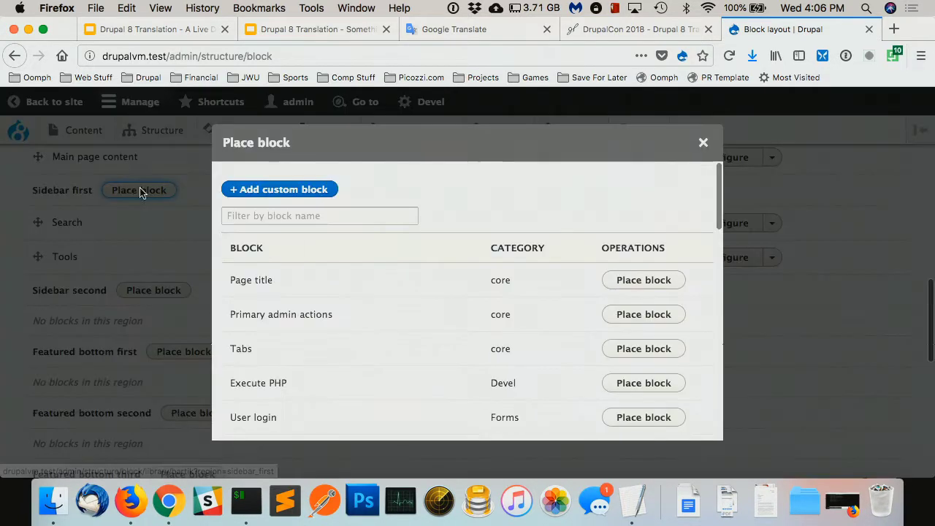
# Place the Language switcher (Content) block, found by filtering 'lang', titled 'Language switcher'.
pyautogui.click(324, 213)
pyautogui.write('lang')
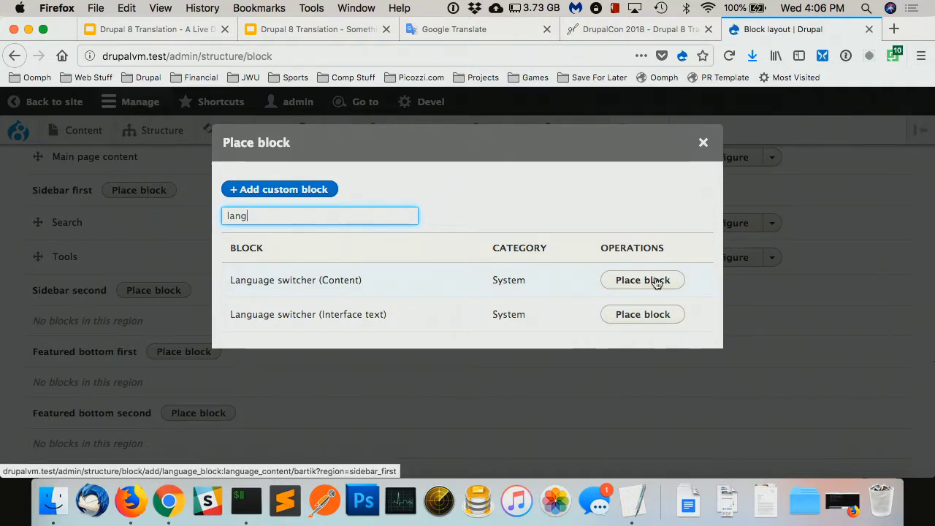
pyautogui.click(655, 281)
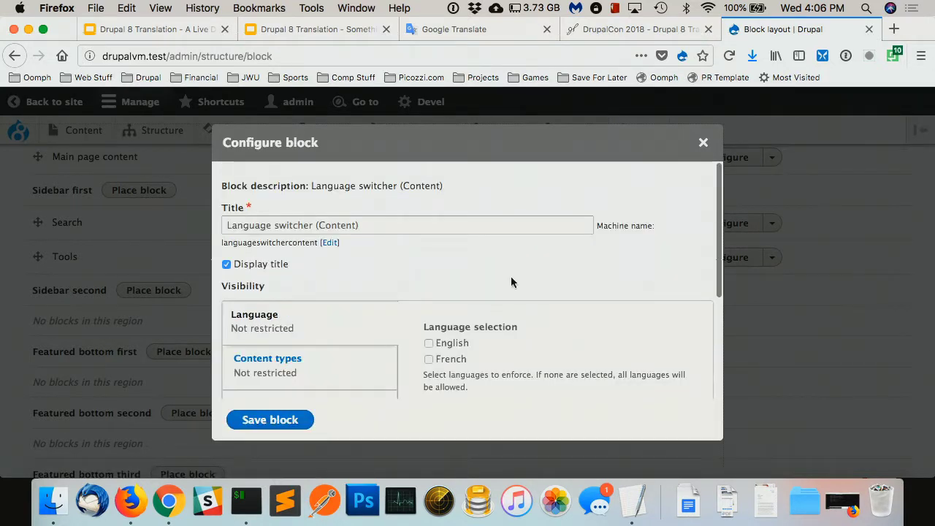
pyautogui.moveTo(368, 224); pyautogui.dragTo(315, 225)
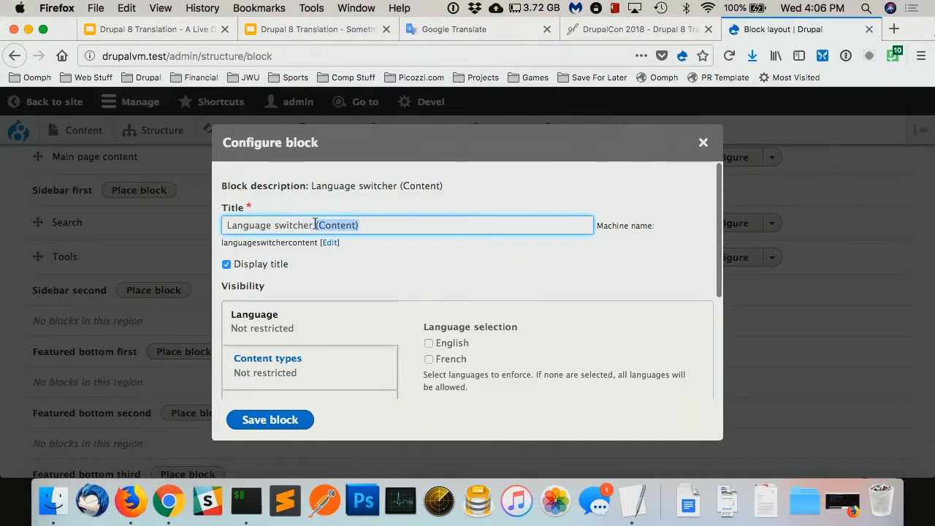
pyautogui.press('BackSpace')
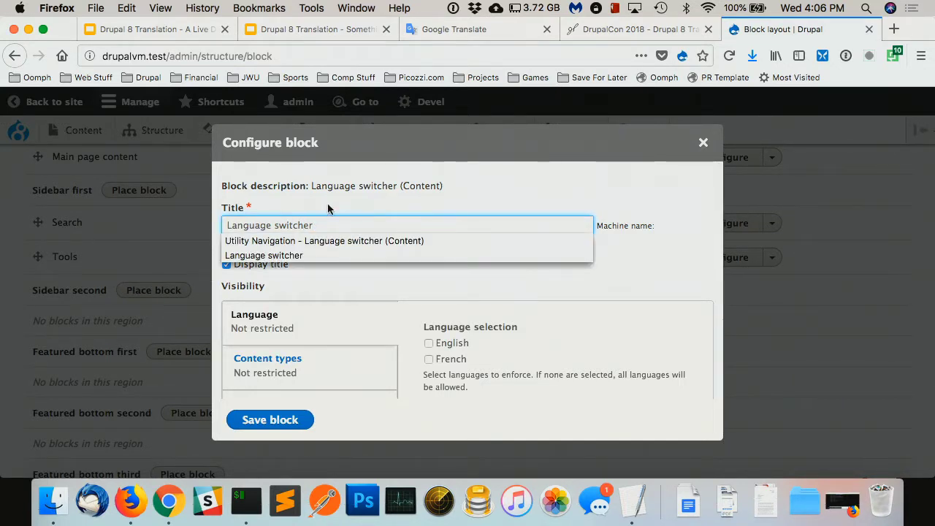
pyautogui.click(330, 209)
# Save the Language switcher block and then save the block layout.
pyautogui.scroll(-1, 377, 286)
pyautogui.scroll(-4, 377, 286)
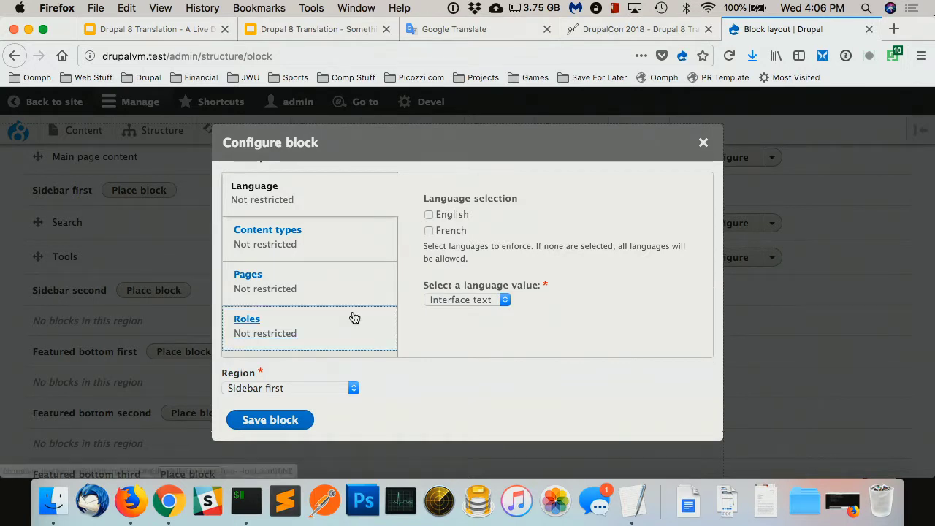
pyautogui.scroll(-1, 388, 321)
pyautogui.click(291, 421)
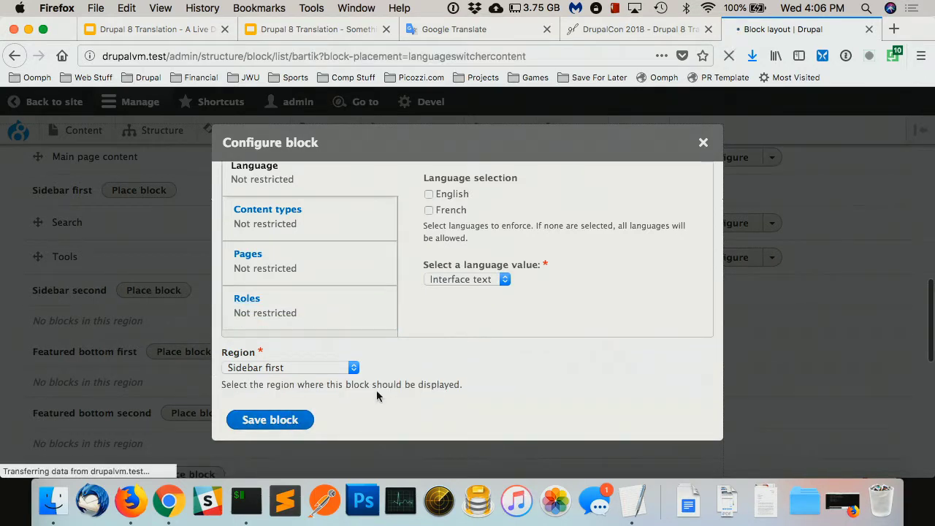
pyautogui.scroll(-15, 209, 390)
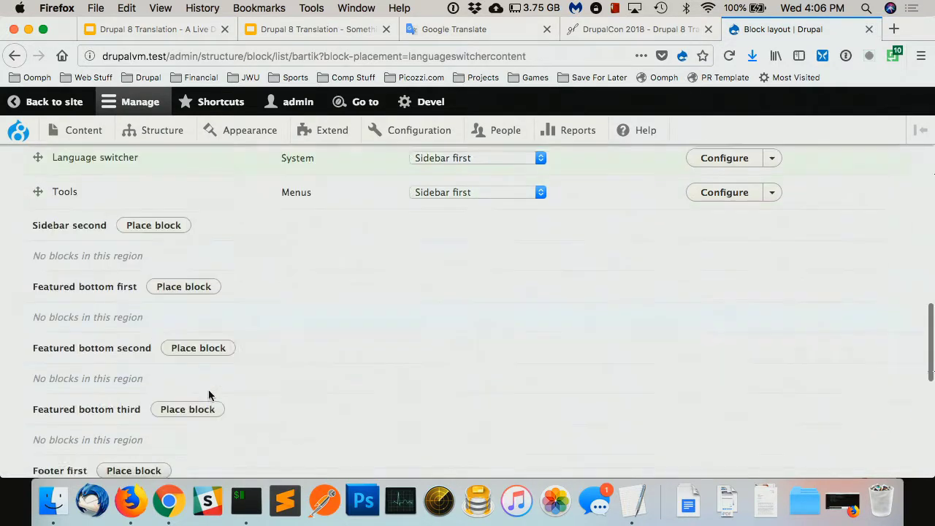
pyautogui.click(70, 399)
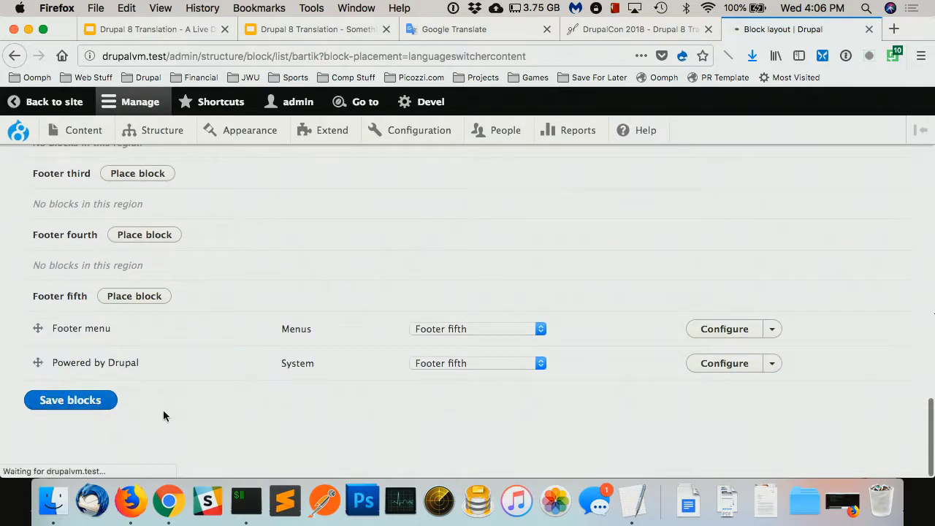
# Reload the home page in Chrome and switch it to French via the Language switcher.
pyautogui.press('super+Tab')
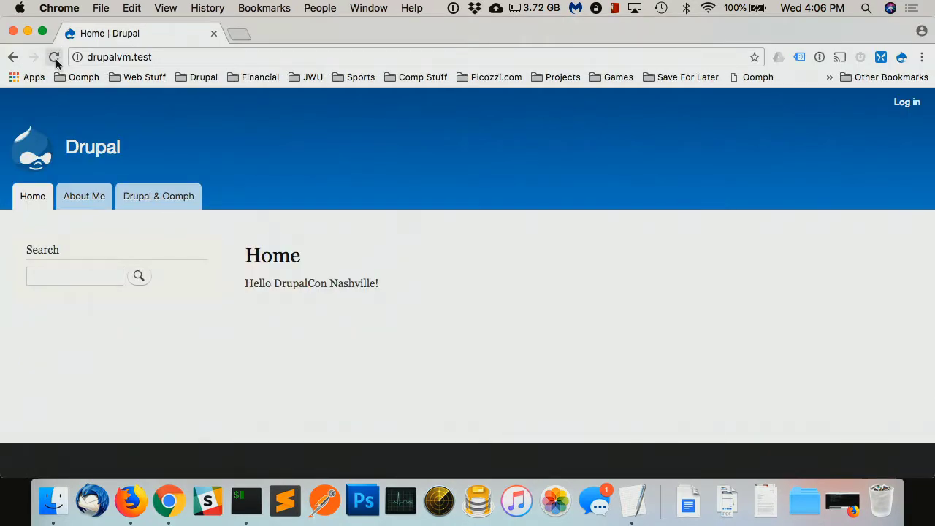
pyautogui.click(54, 57)
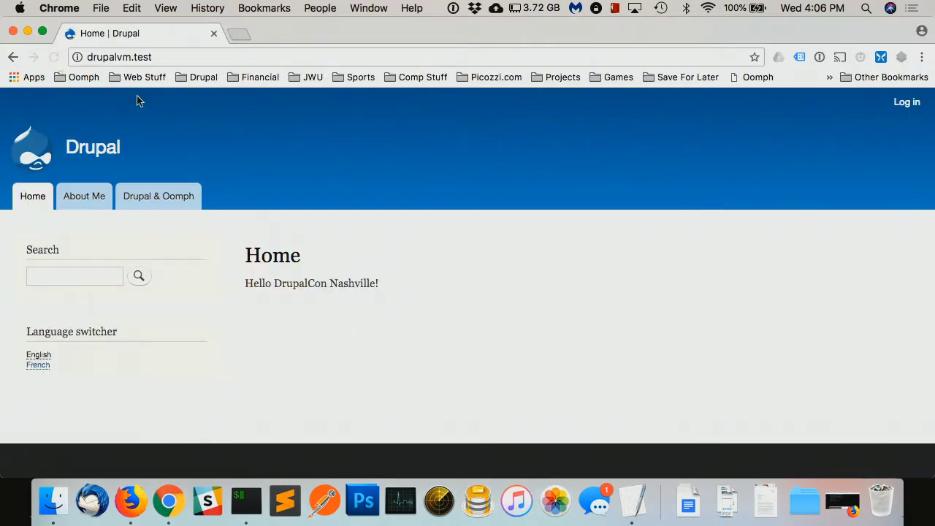
pyautogui.click(33, 367)
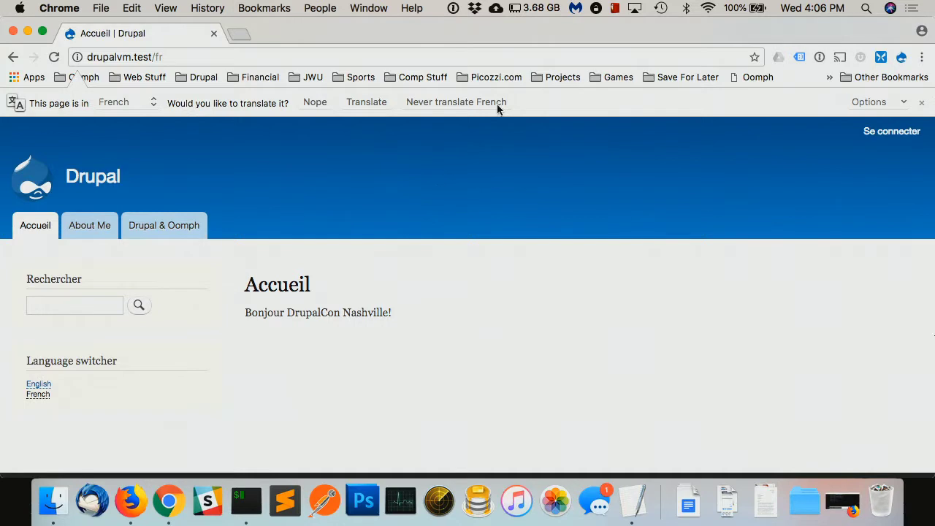
pyautogui.click(923, 103)
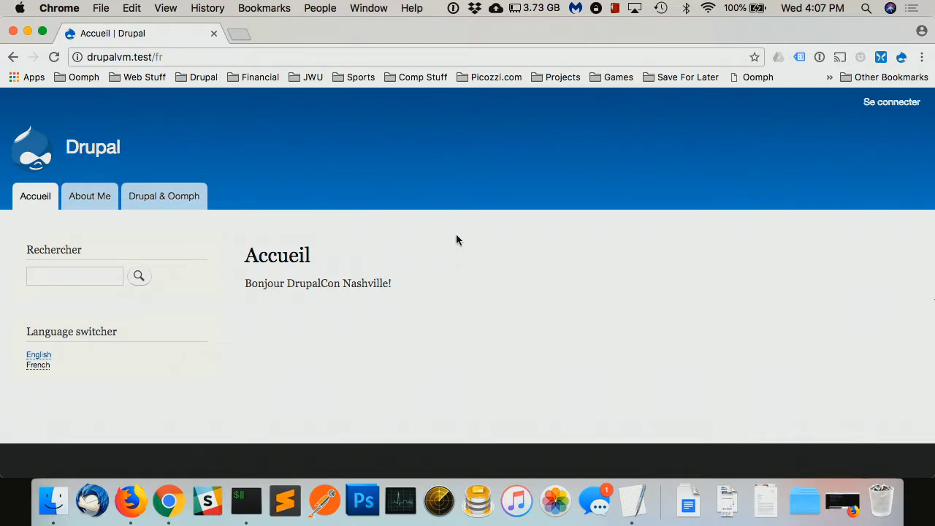
# Check the About Me link's translations in Main navigation, then go back to the site.
pyautogui.press('super+Tab')
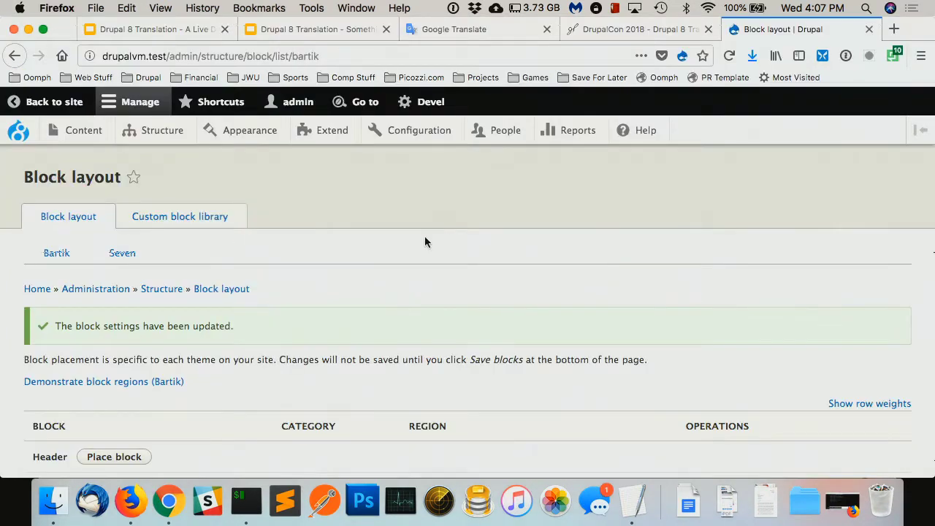
pyautogui.moveTo(156, 129)
pyautogui.moveTo(192, 309)
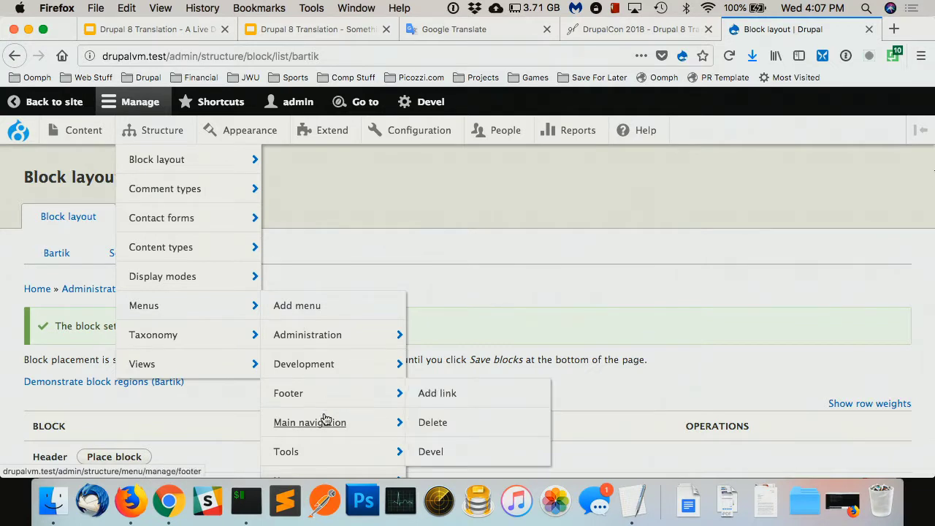
pyautogui.click(333, 423)
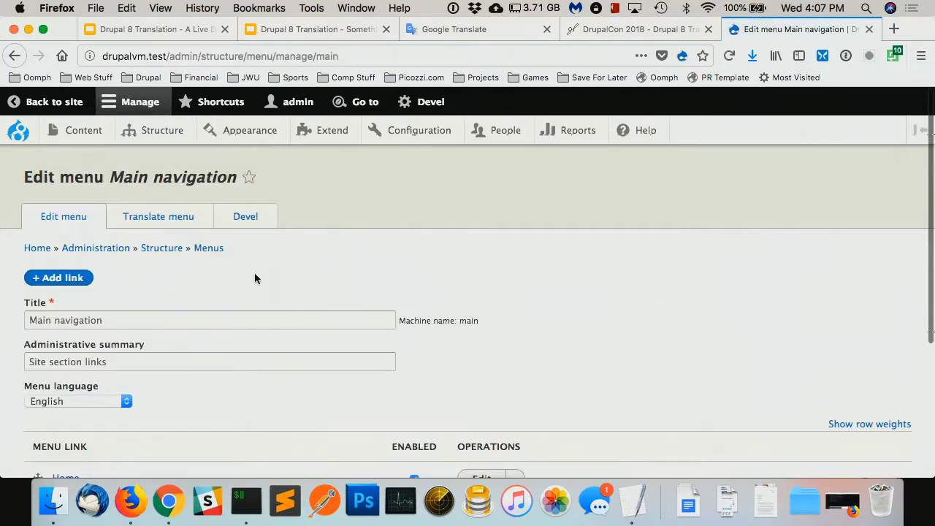
pyautogui.scroll(-5, 255, 274)
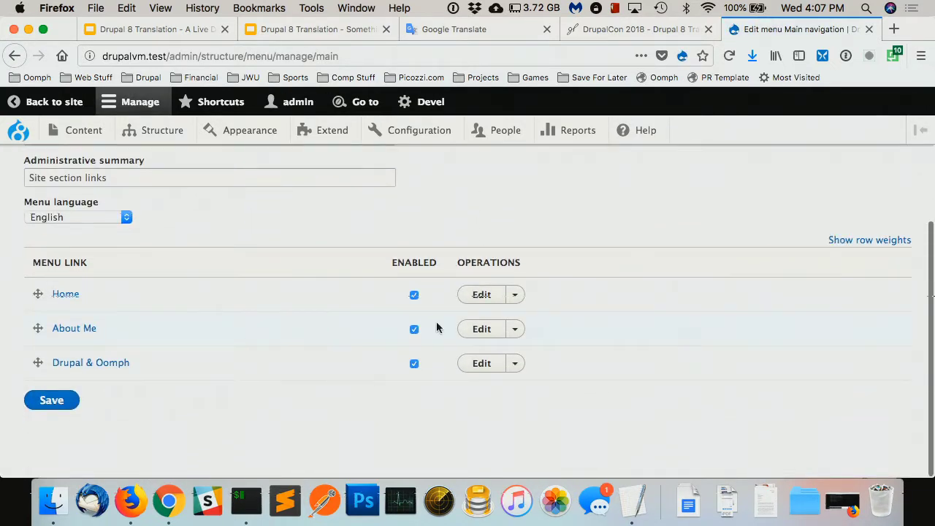
pyautogui.click(482, 330)
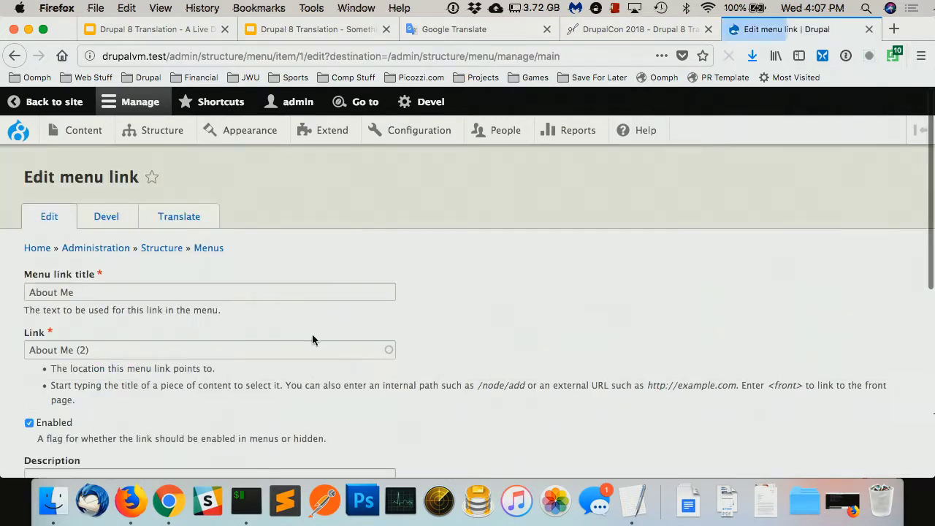
pyautogui.click(186, 228)
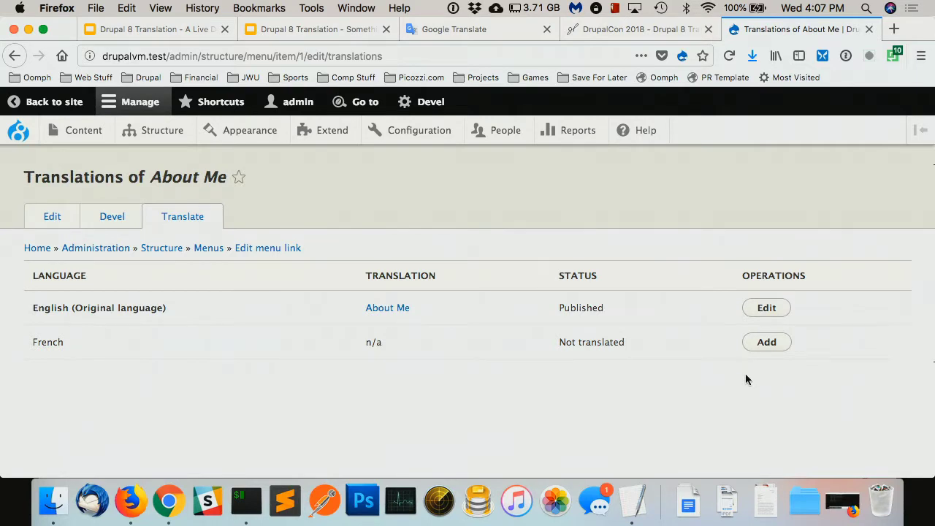
pyautogui.click(48, 103)
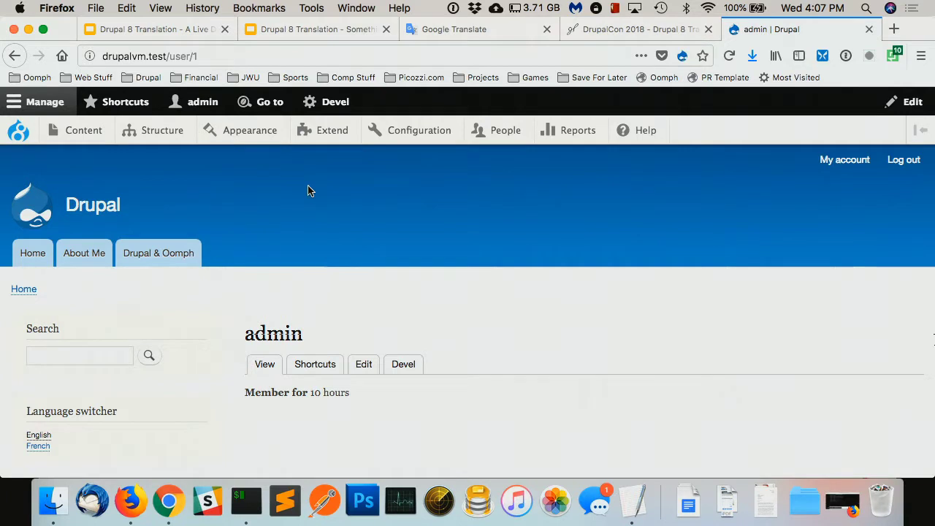
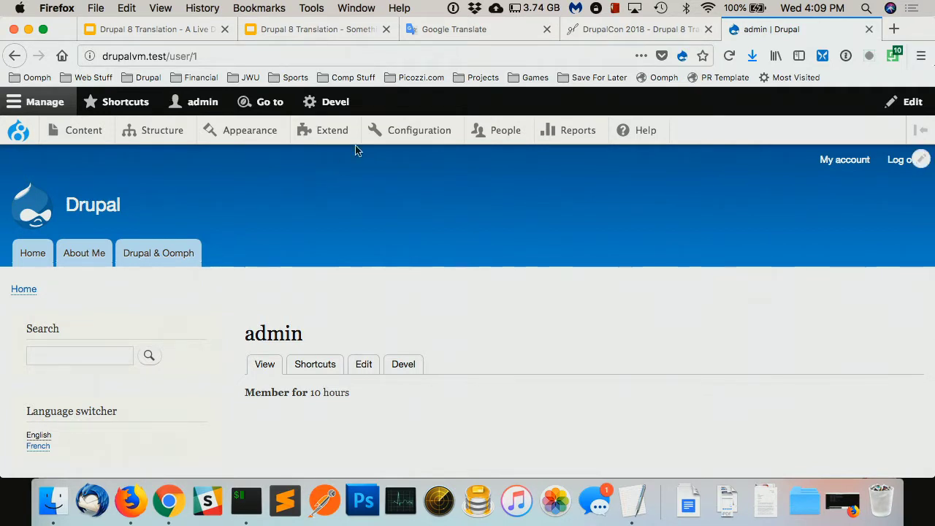
# Filter the Extend module list for 'lingo' and install the Lingotek Translation module.
pyautogui.click(330, 135)
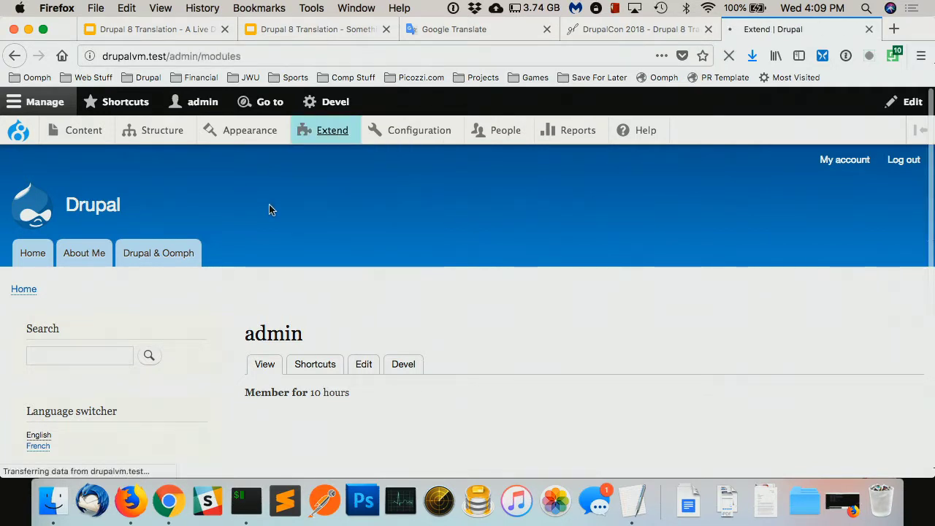
pyautogui.scroll(-5, 242, 312)
pyautogui.scroll(5, 242, 311)
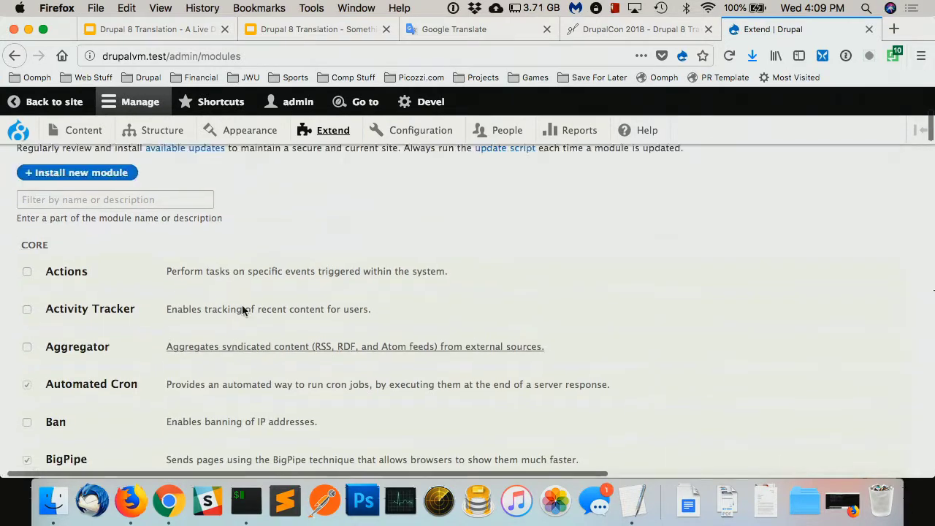
pyautogui.click(133, 331)
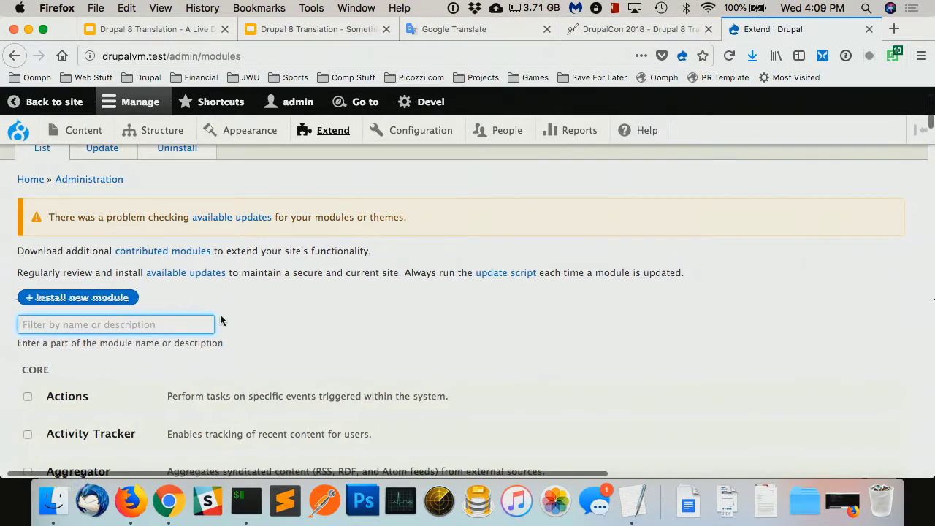
pyautogui.hscroll(-1, 220, 320)
pyautogui.write('lingo')
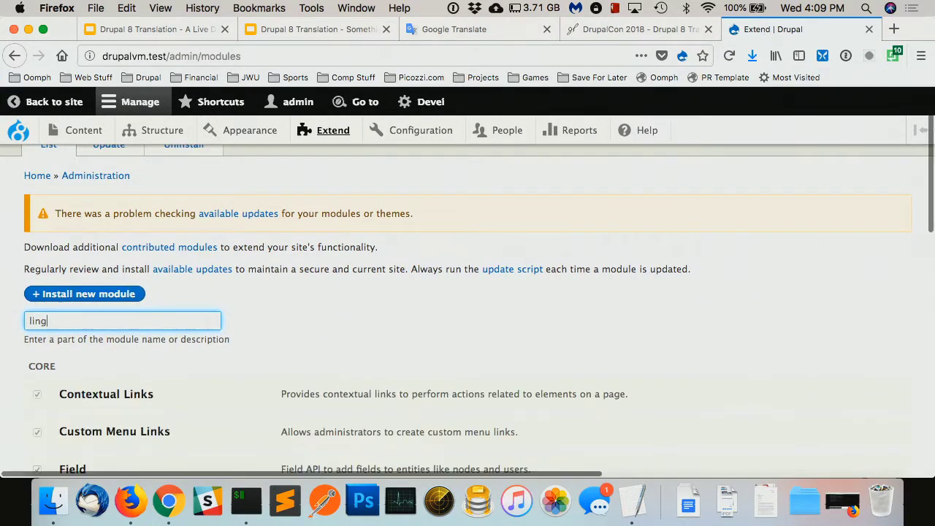
pyautogui.click(136, 393)
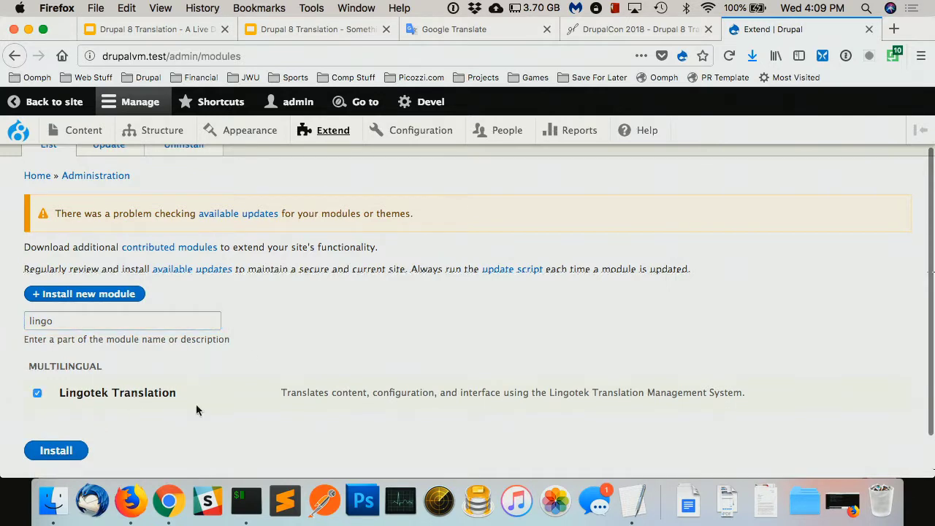
pyautogui.click(53, 453)
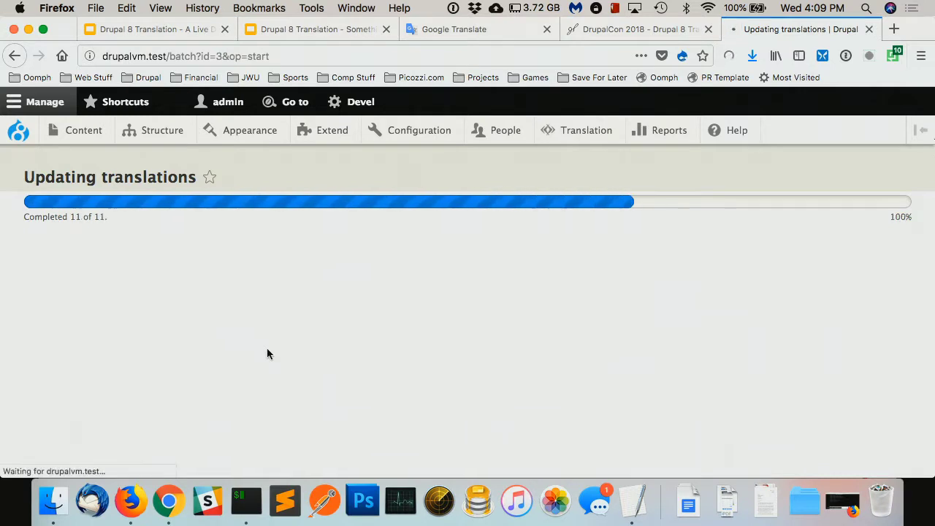
pyautogui.scroll(-1, 267, 354)
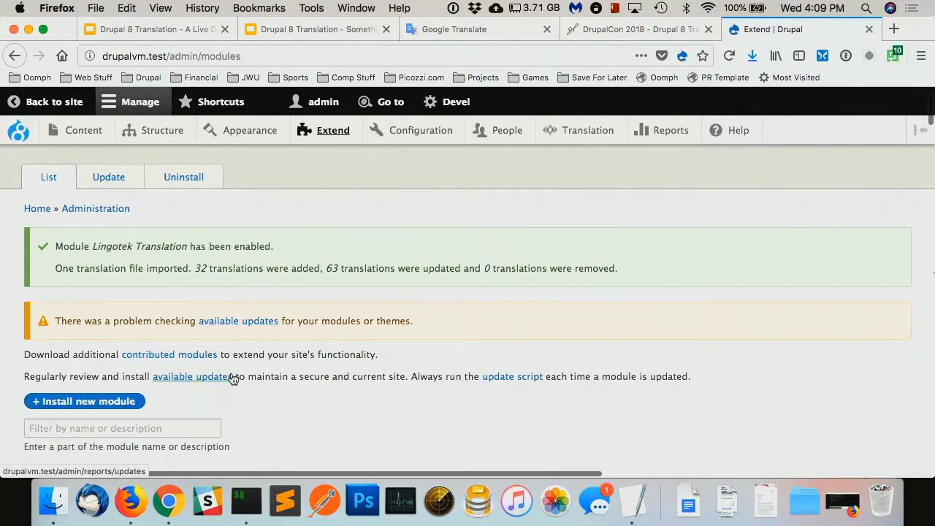
pyautogui.scroll(-3, 231, 372)
pyautogui.scroll(4, 231, 372)
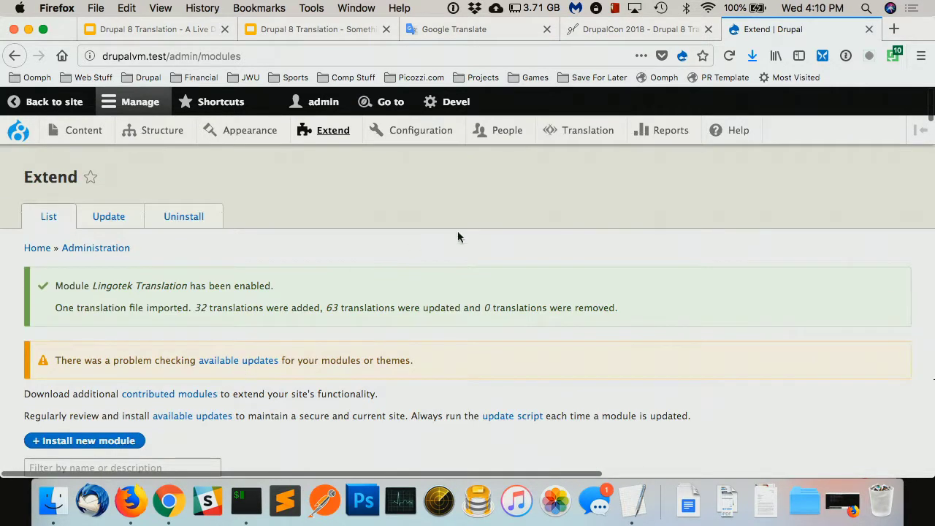
pyautogui.moveTo(577, 129)
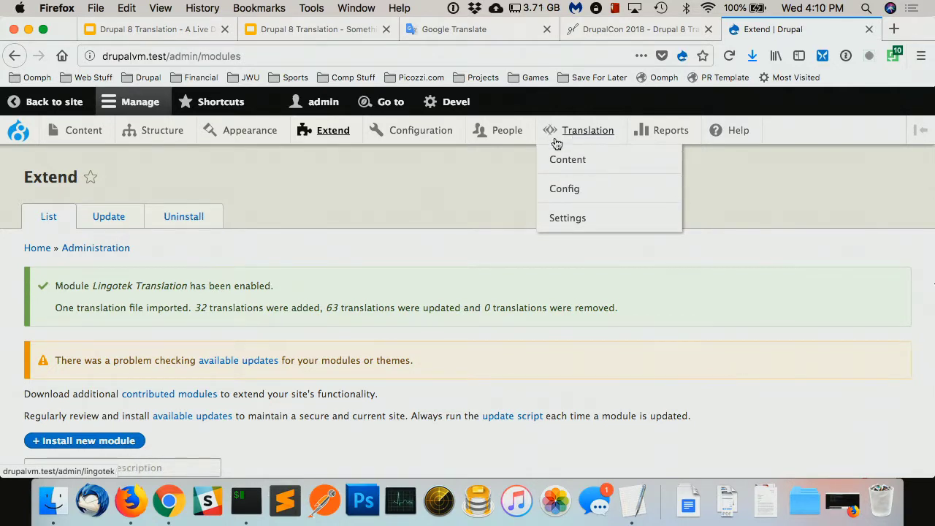
# From Translation > Settings, choose Connect Lingotek Account on the Account Info page.
pyautogui.click(578, 219)
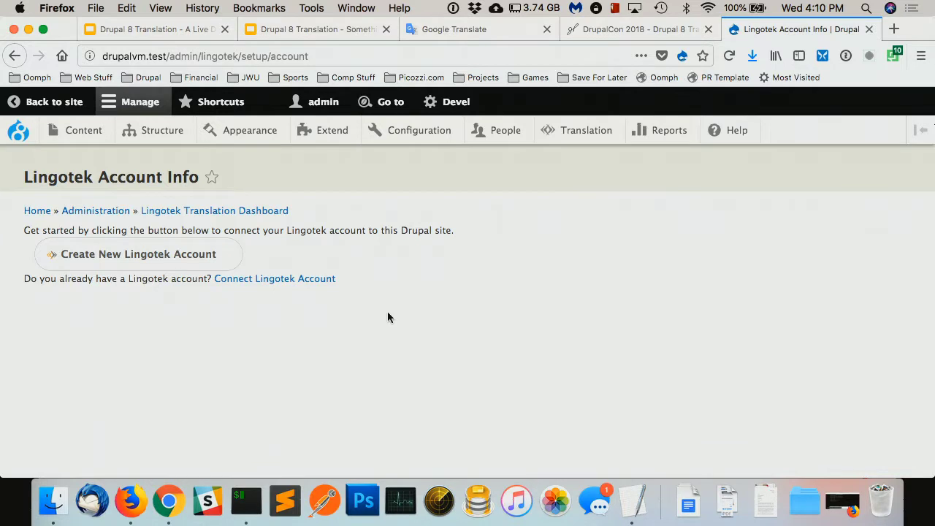
pyautogui.click(304, 286)
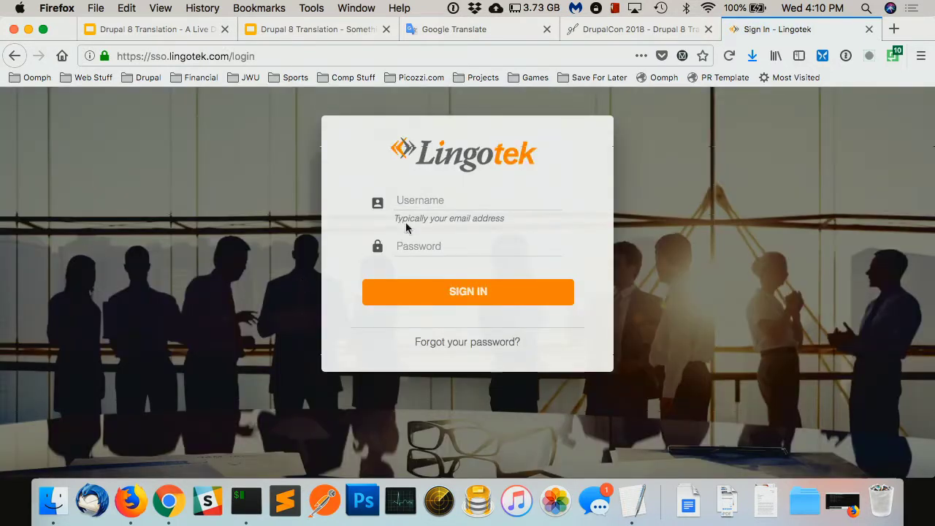
# Sign in to Lingotek with the account username and the password copied from 1Password.
pyautogui.click(456, 209)
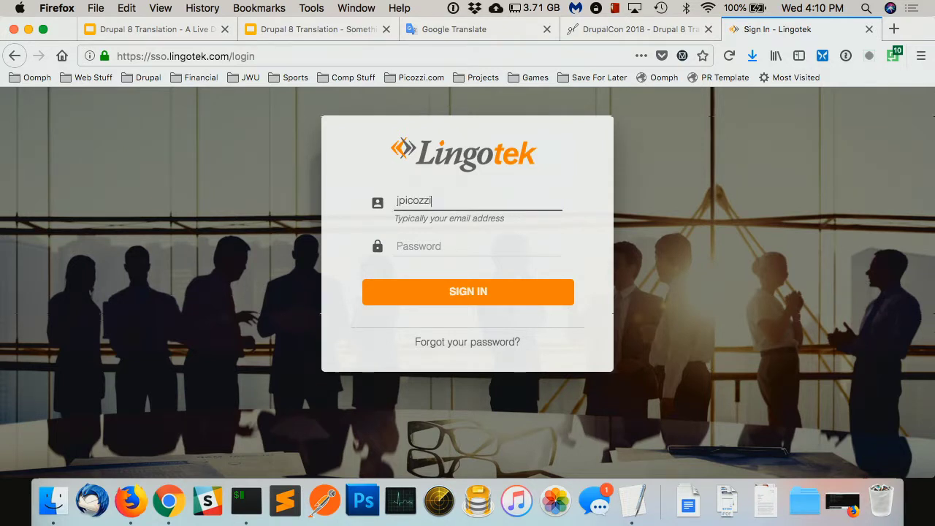
pyautogui.write('1')
pyautogui.press('Tab')
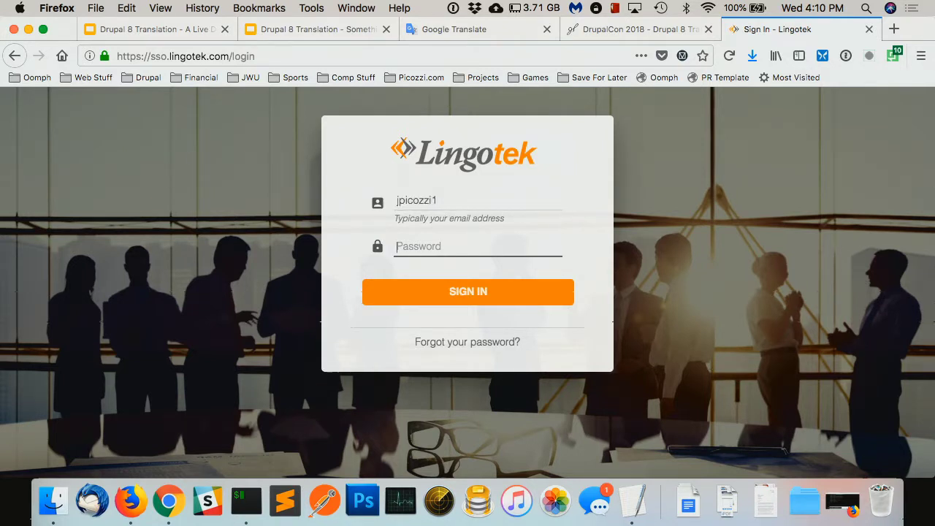
pyautogui.press('super+backslash')
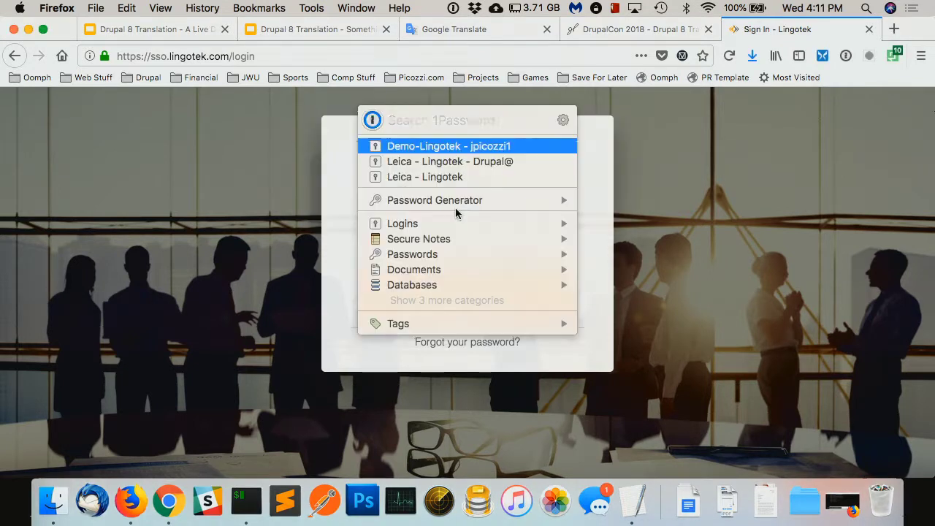
pyautogui.moveTo(467, 147)
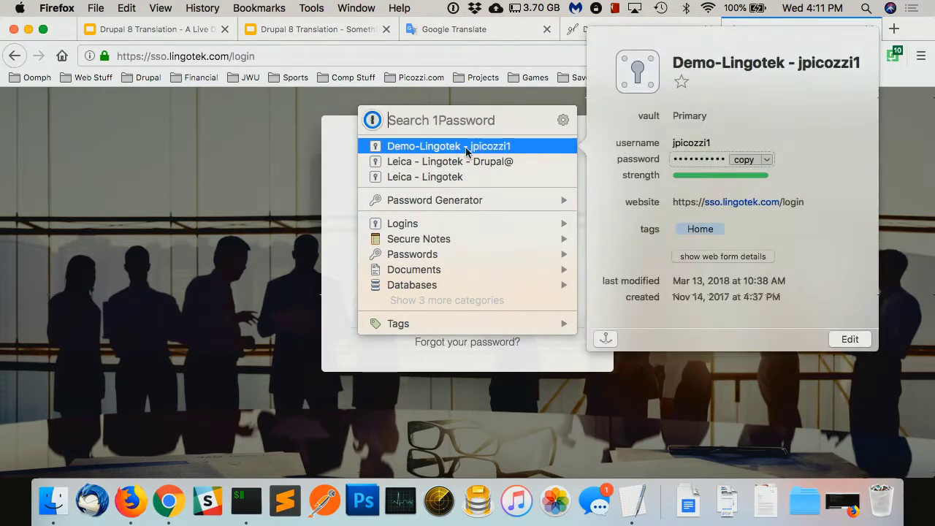
pyautogui.click(745, 158)
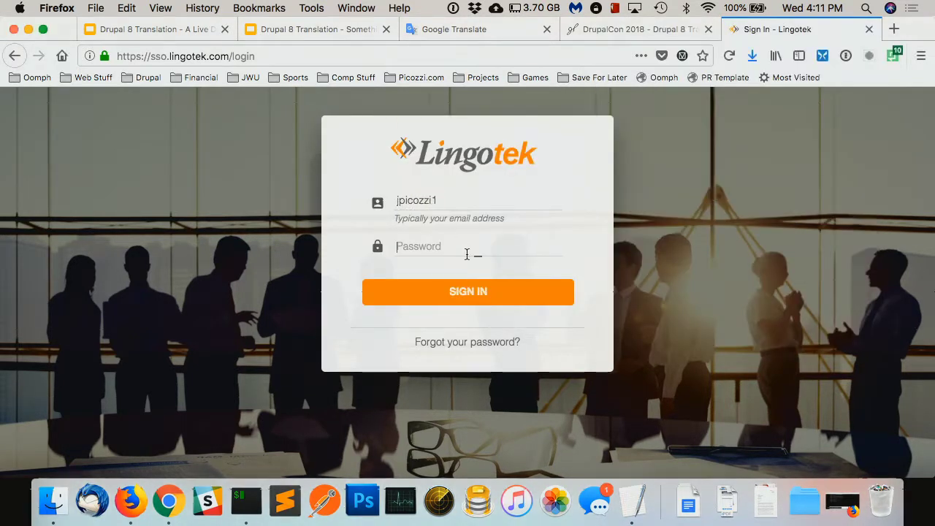
pyautogui.click(474, 248)
pyautogui.press('super+v')
pyautogui.click(488, 293)
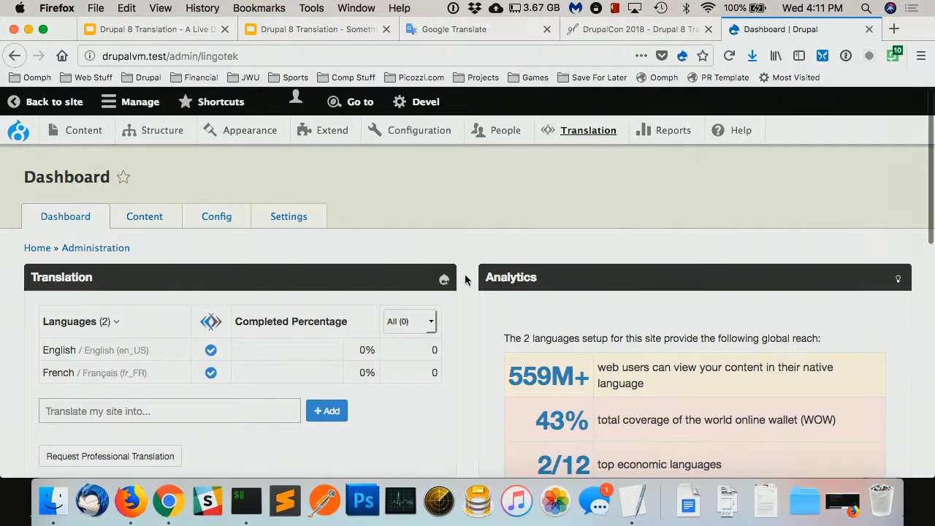
pyautogui.scroll(-2, 463, 278)
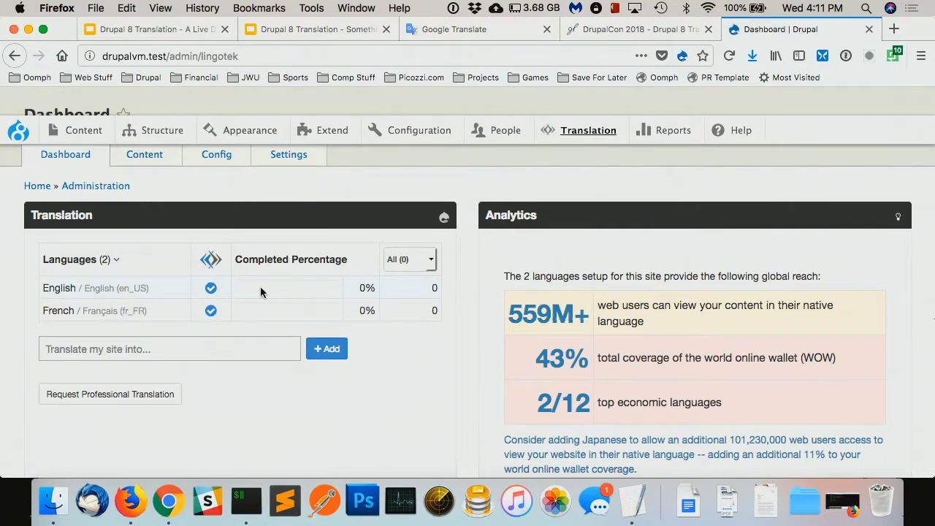
pyautogui.scroll(-2, 248, 285)
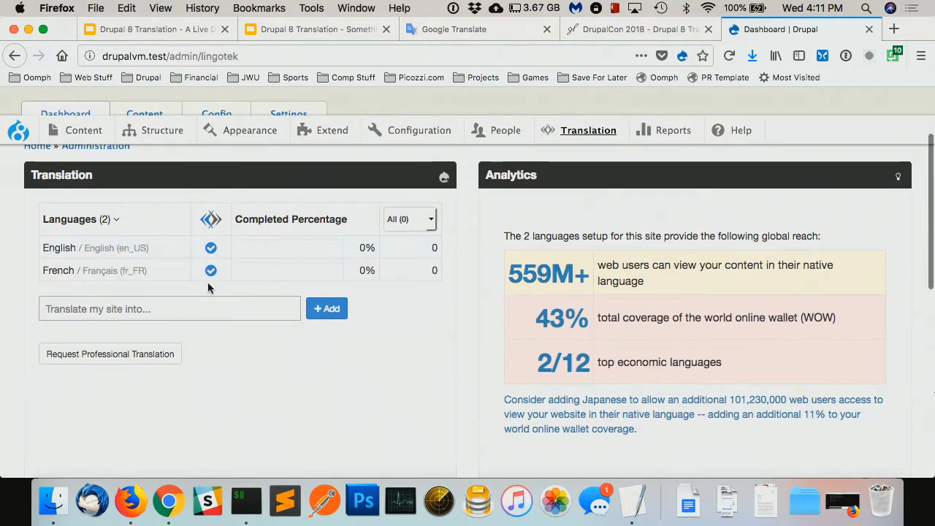
pyautogui.scroll(-5, 454, 392)
pyautogui.scroll(-2, 454, 394)
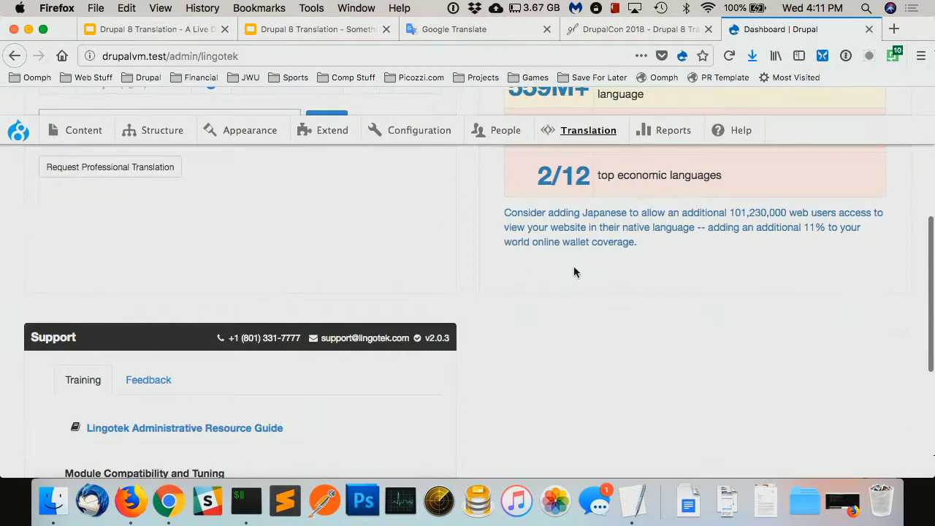
pyautogui.scroll(3, 552, 191)
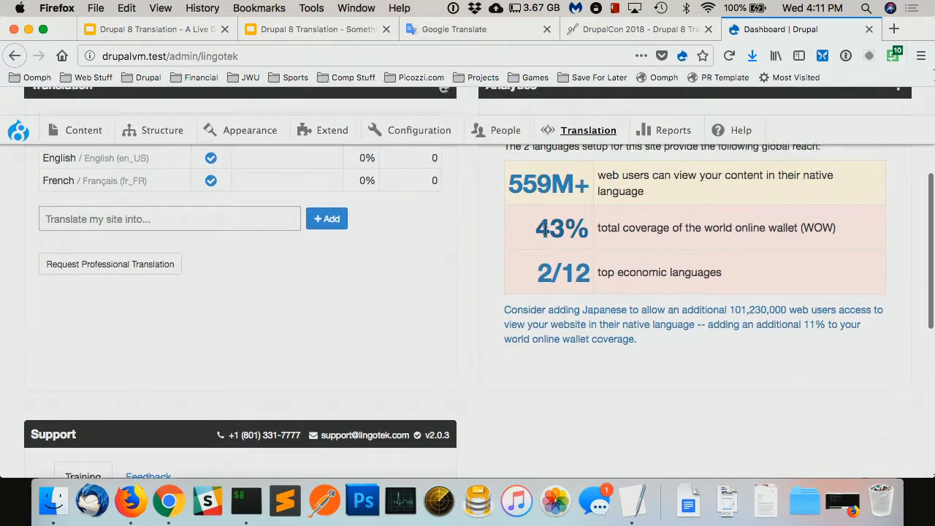
pyautogui.scroll(2, 552, 191)
pyautogui.scroll(-8, 467, 291)
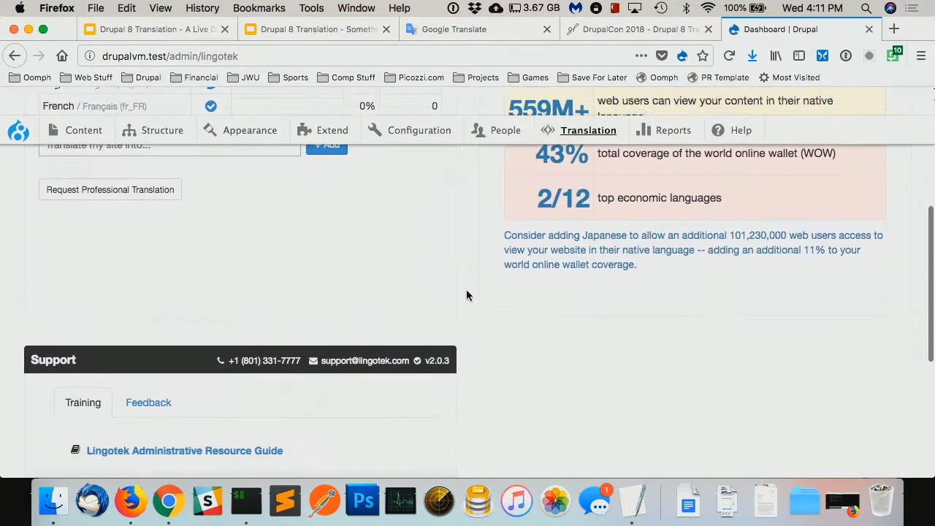
pyautogui.scroll(10, 467, 291)
pyautogui.scroll(1, 467, 295)
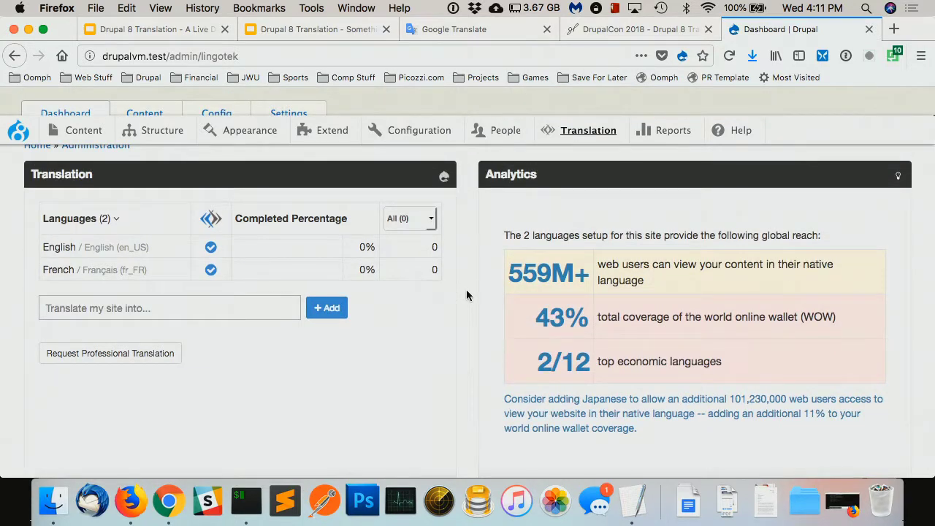
pyautogui.scroll(5, 466, 295)
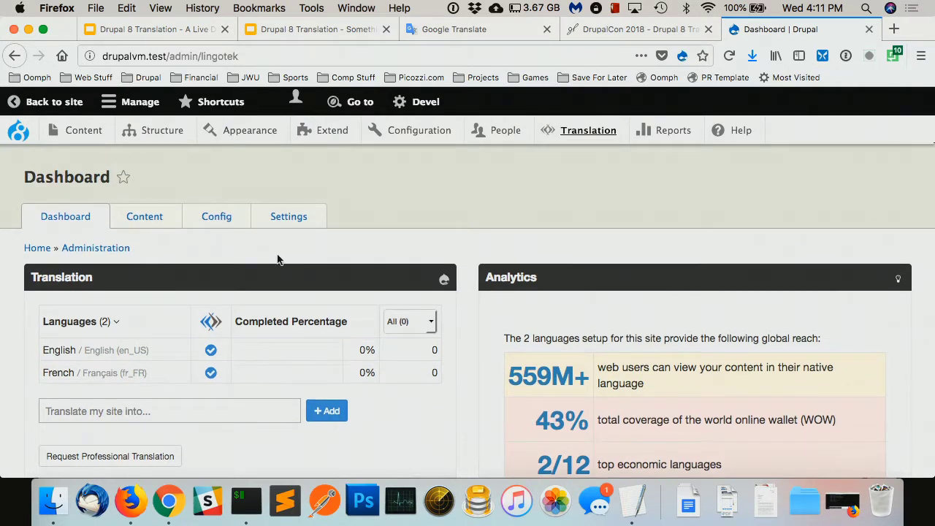
pyautogui.scroll(-1, 250, 242)
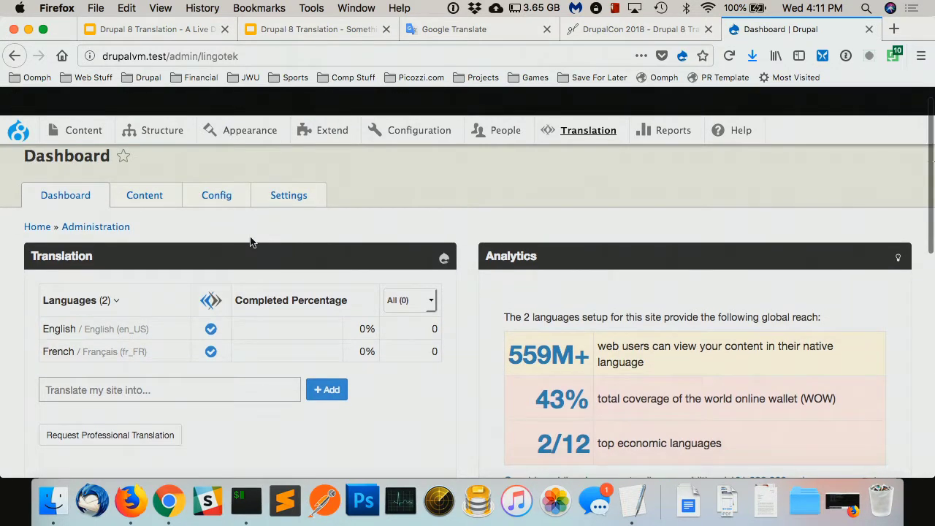
# Move through the Lingotek dashboard's Config and Content tabs to its Settings tab.
pyautogui.click(215, 201)
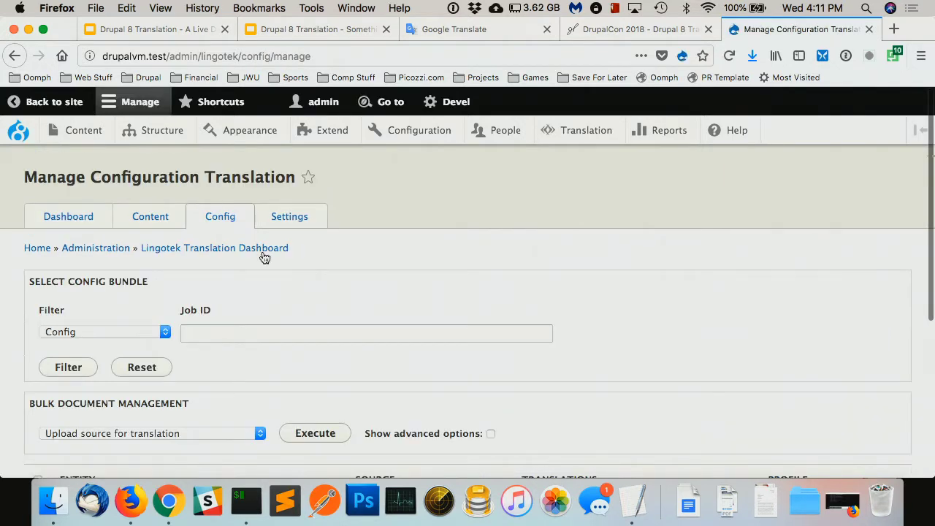
pyautogui.scroll(-6, 237, 293)
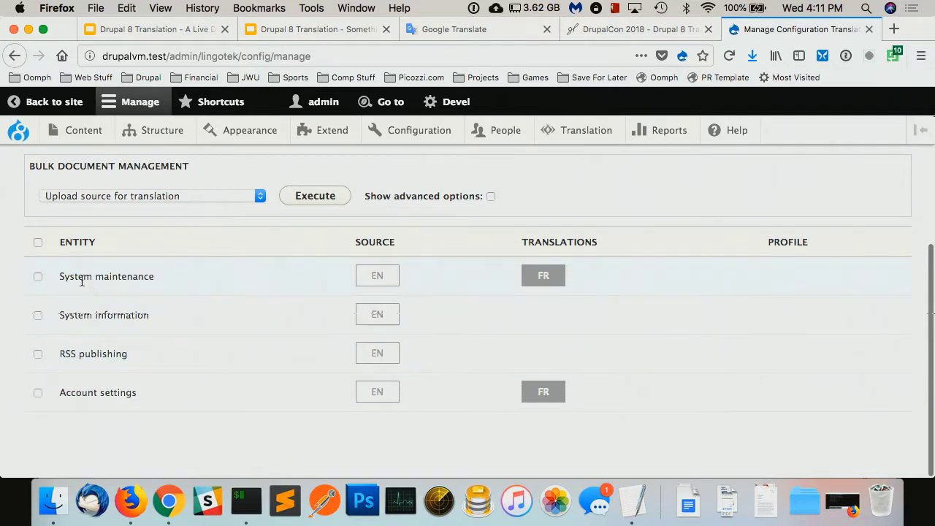
pyautogui.scroll(6, 158, 308)
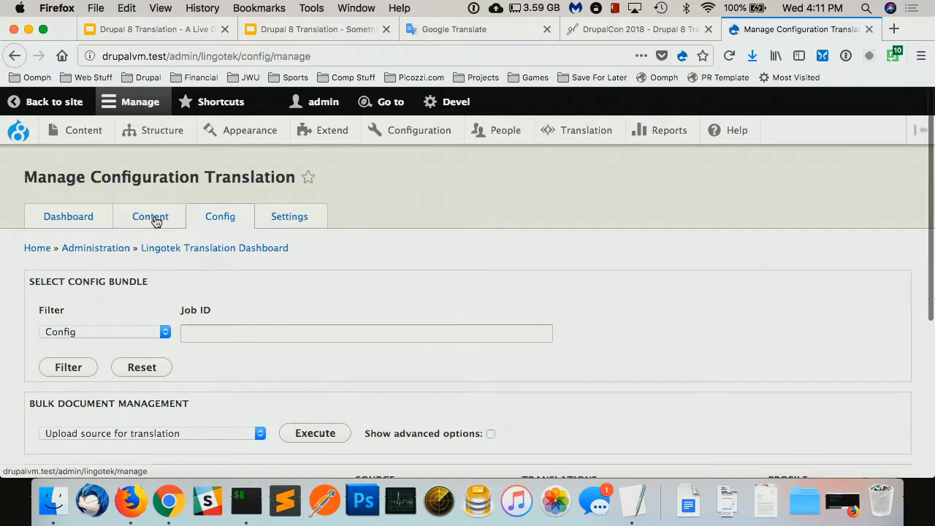
pyautogui.click(154, 218)
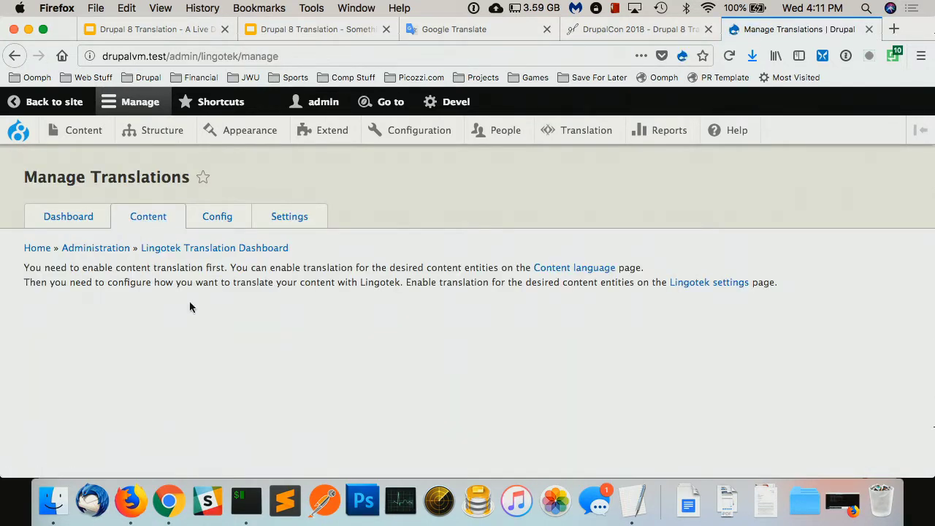
pyautogui.click(288, 226)
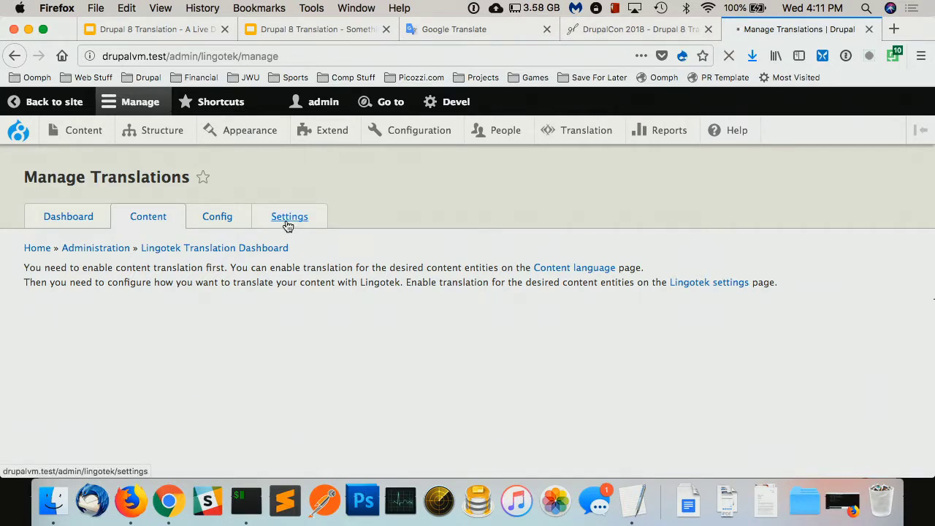
pyautogui.scroll(-3, 5, 274)
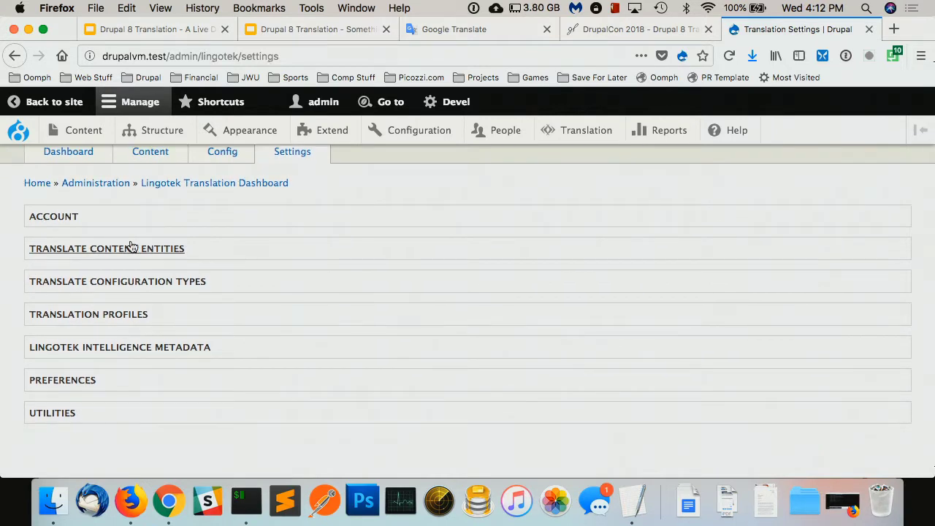
# Enable Lingotek translation for Basic page, including its Title and Body fields.
pyautogui.click(138, 249)
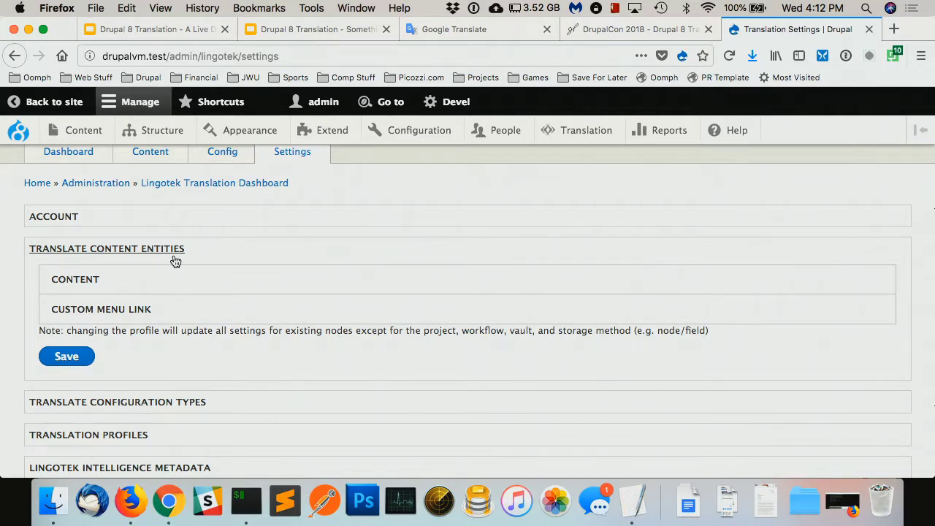
pyautogui.click(130, 278)
pyautogui.scroll(-1, 184, 272)
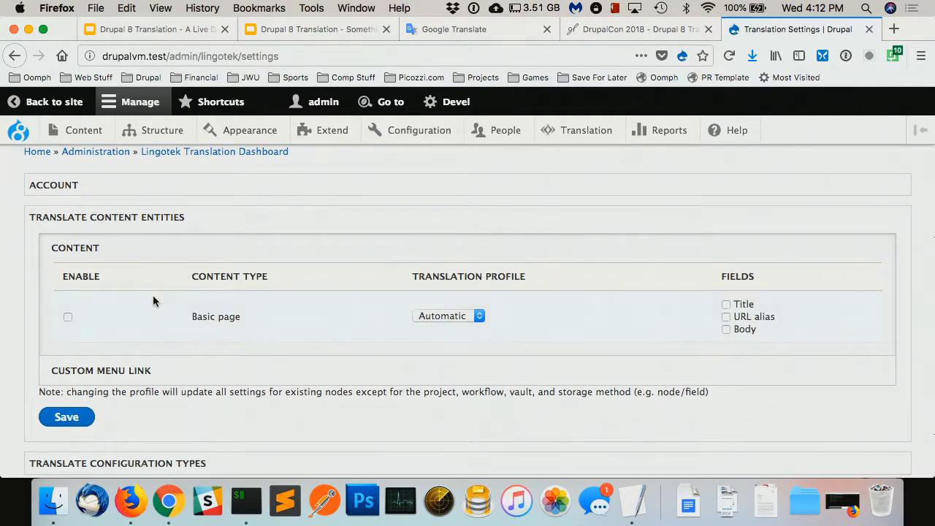
pyautogui.click(68, 316)
pyautogui.scroll(-1, 319, 329)
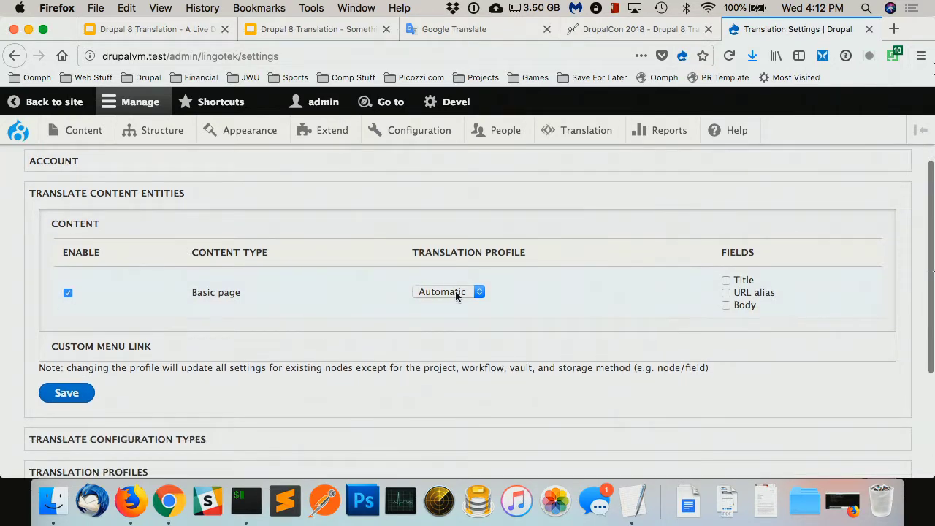
pyautogui.click(726, 281)
pyautogui.click(726, 305)
# Enable Custom menu link translation and save the Lingotek settings.
pyautogui.scroll(-2, 457, 323)
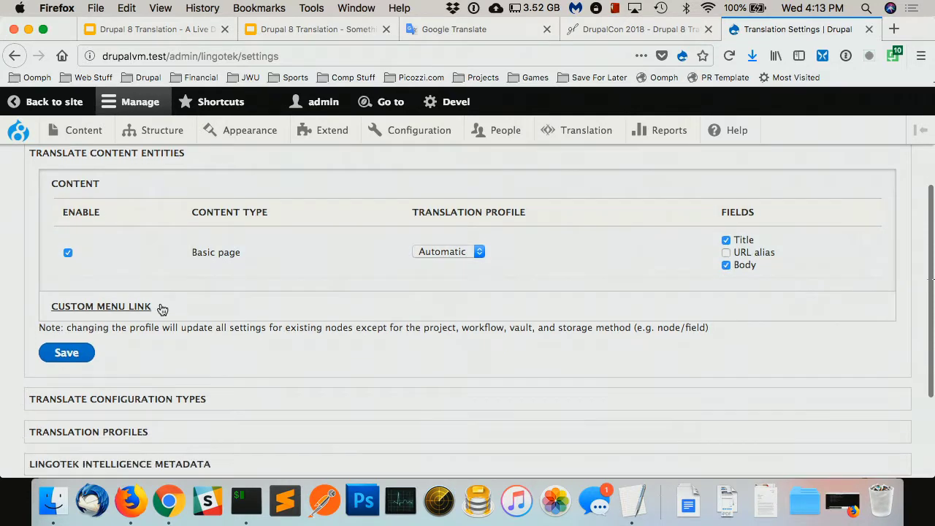
pyautogui.click(159, 307)
pyautogui.scroll(-3, 176, 322)
pyautogui.click(68, 296)
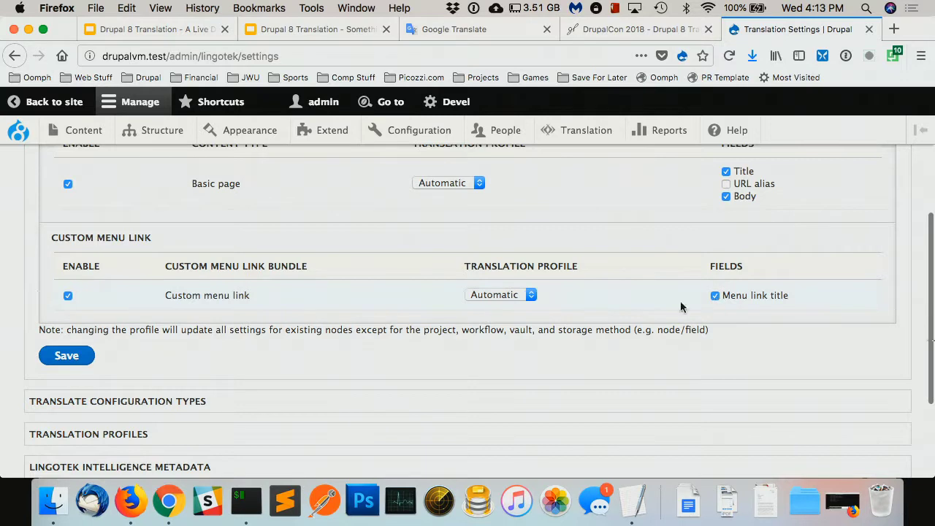
pyautogui.click(64, 358)
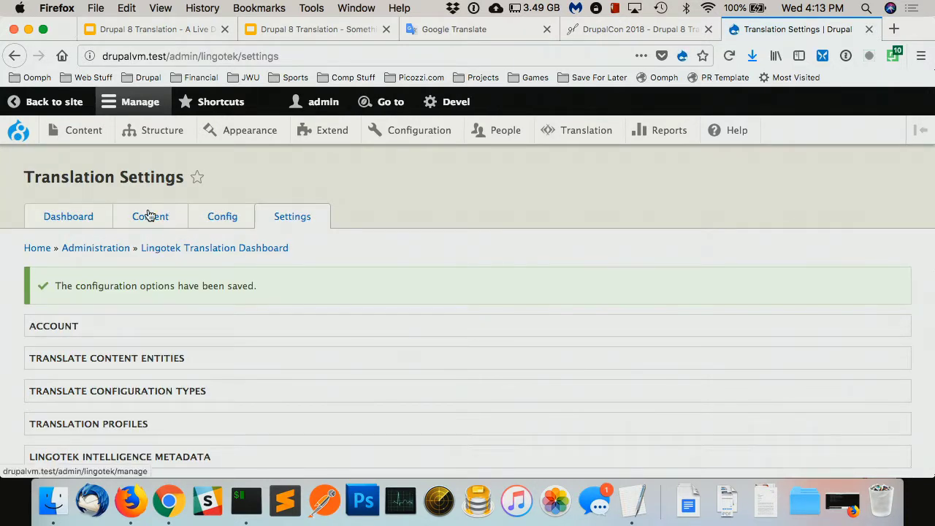
# Open the Lingotek Content tab and scroll to the Bulk Document Management table.
pyautogui.click(149, 216)
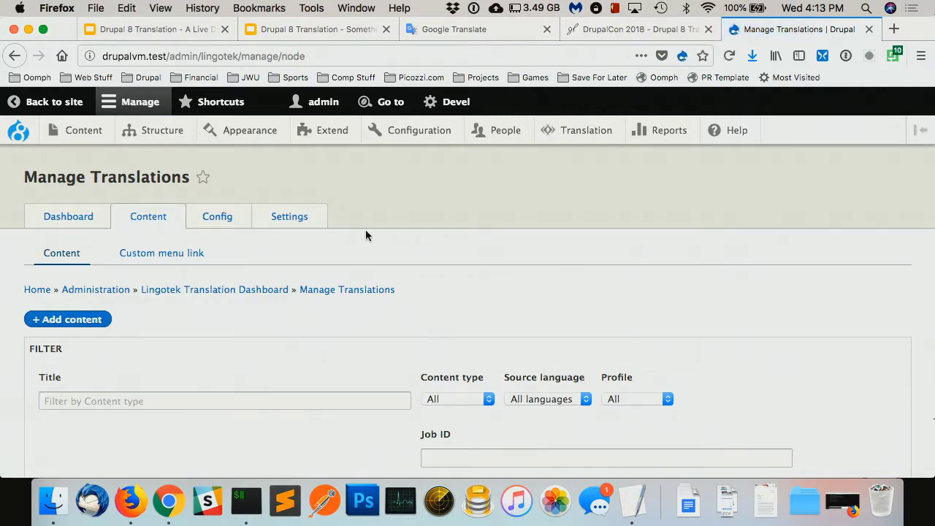
pyautogui.scroll(-3, 365, 231)
pyautogui.scroll(-7, 366, 234)
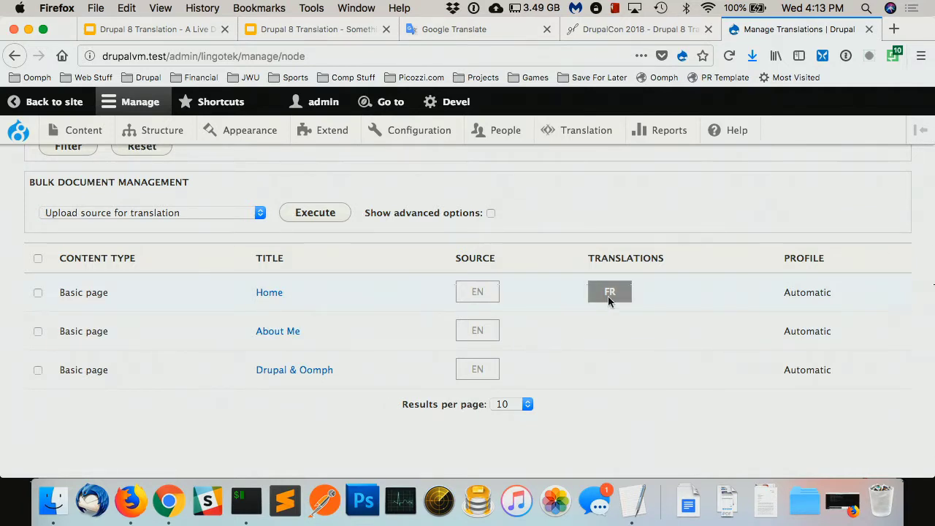
pyautogui.moveTo(608, 298)
# Upload English sources for Home, About Me and Drupal & Oomph, and request French for About Me.
pyautogui.click(478, 294)
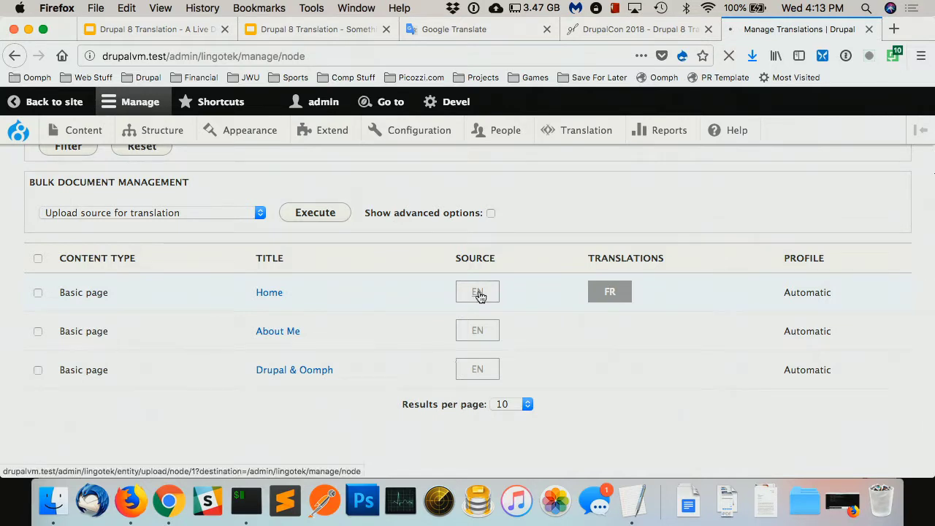
pyautogui.scroll(-5, 407, 322)
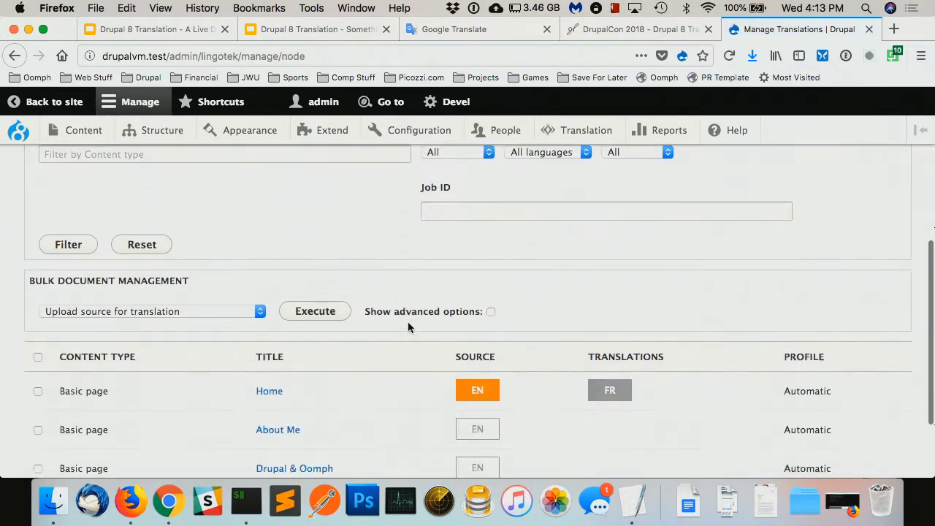
pyautogui.scroll(-3, 408, 323)
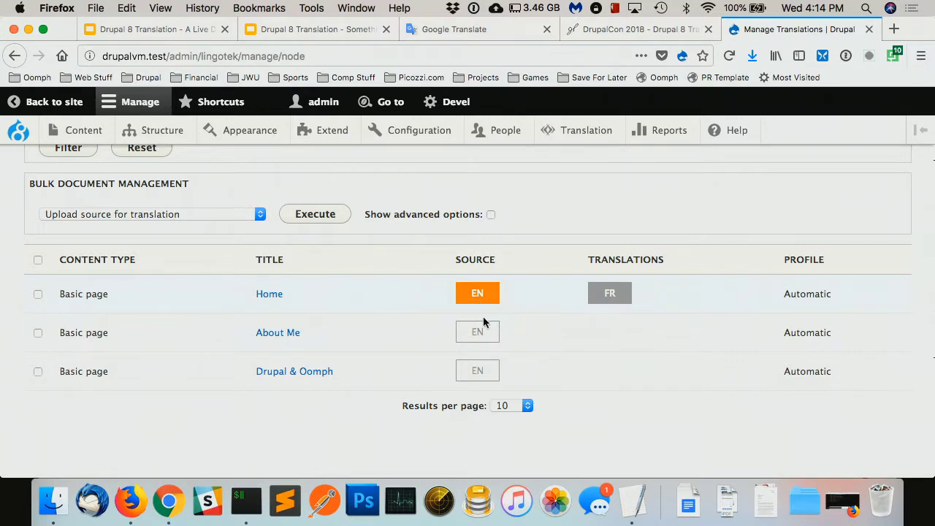
pyautogui.click(478, 333)
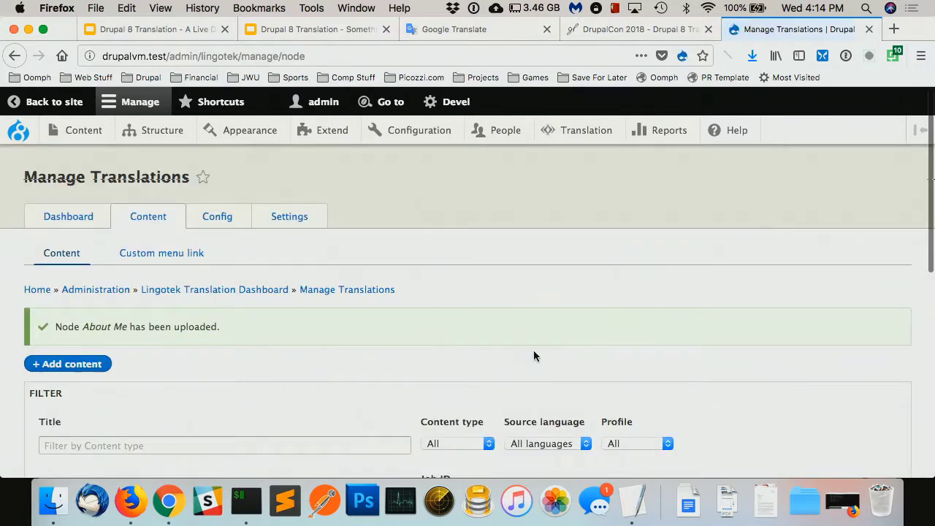
pyautogui.scroll(-10, 534, 356)
pyautogui.click(478, 371)
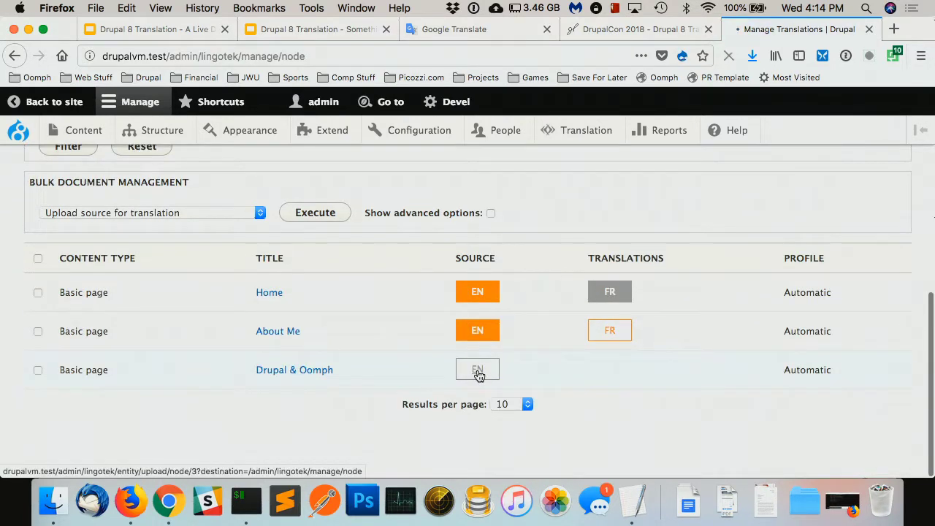
pyautogui.scroll(-10, 542, 364)
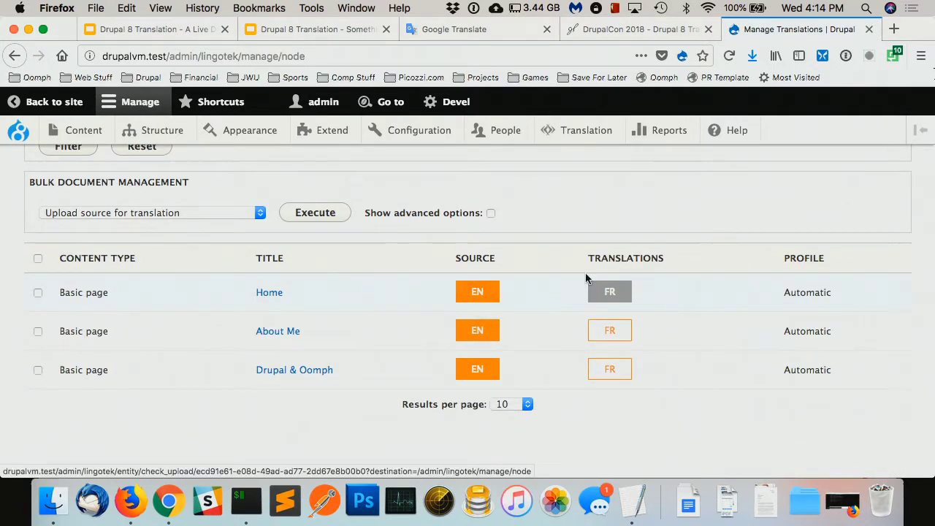
pyautogui.click(610, 330)
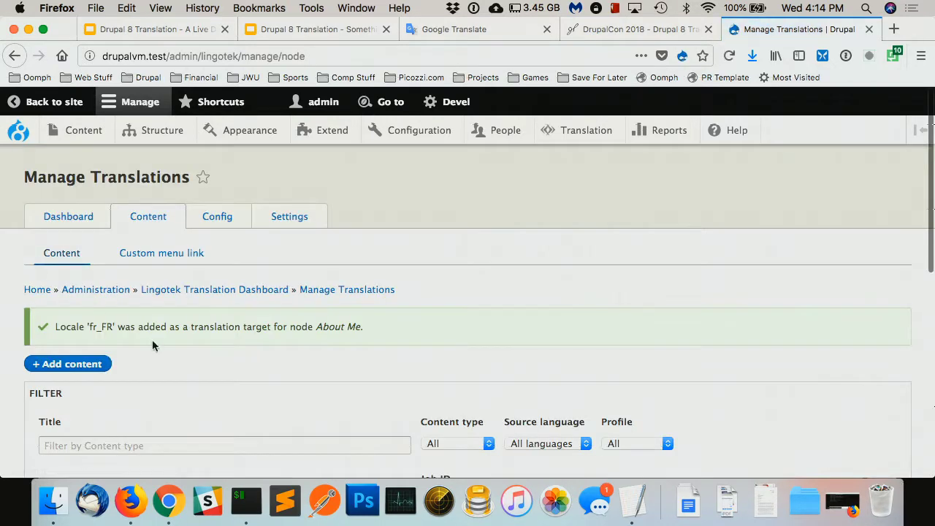
pyautogui.scroll(-5, 152, 340)
pyautogui.scroll(-3, 230, 304)
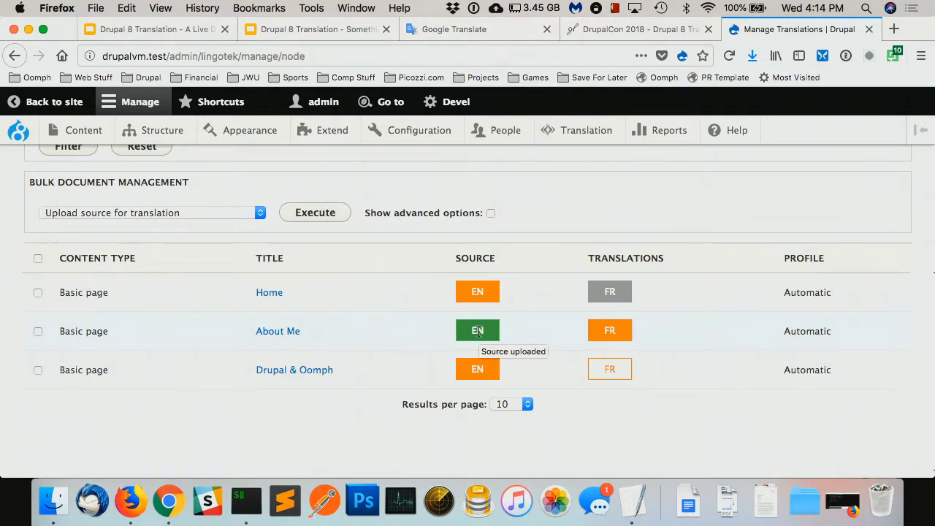
# Run the bulk upload-source action on the Home page.
pyautogui.click(38, 293)
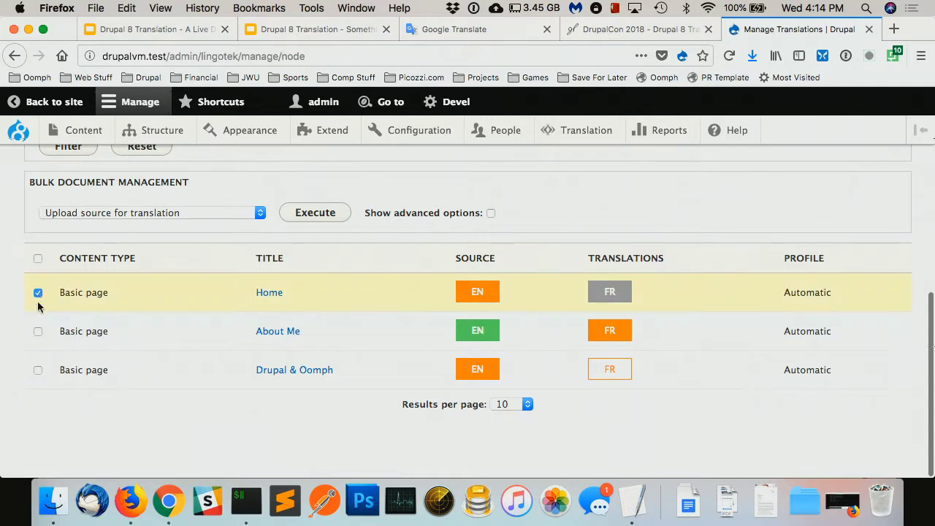
pyautogui.click(227, 215)
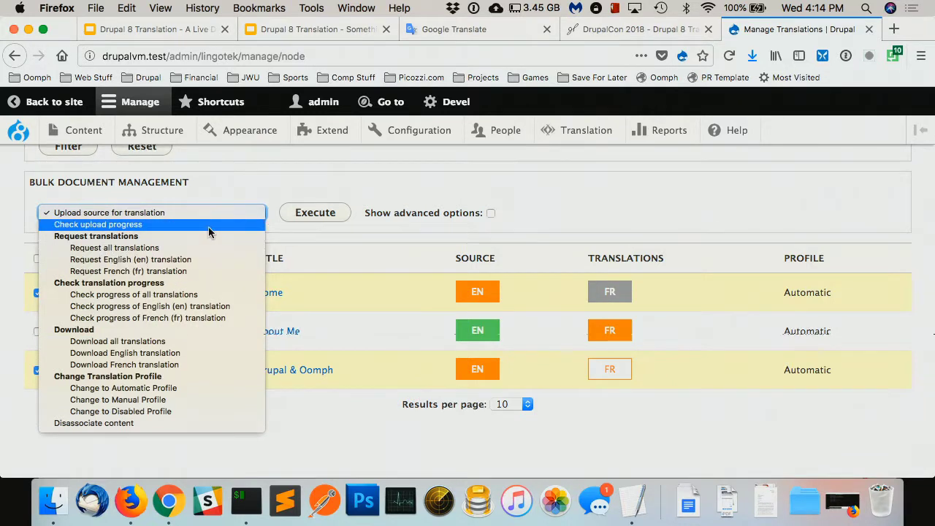
pyautogui.click(151, 213)
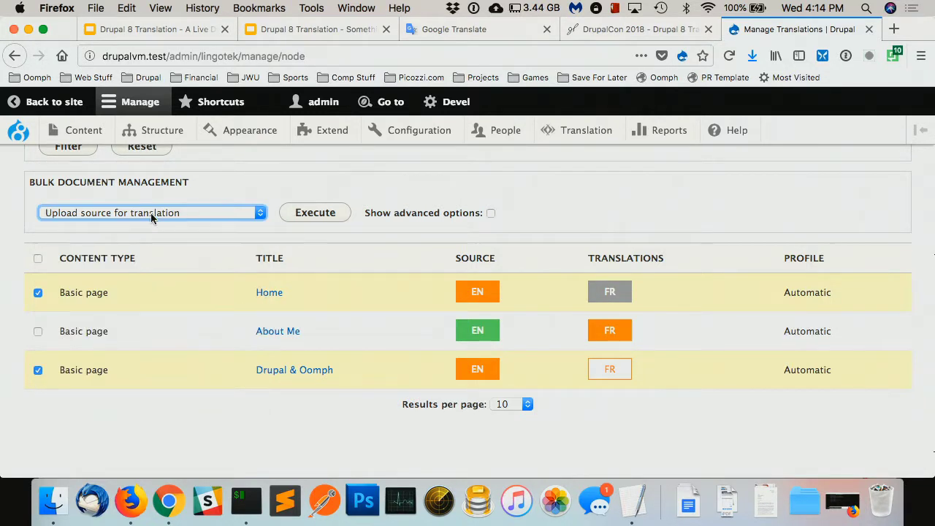
pyautogui.click(328, 214)
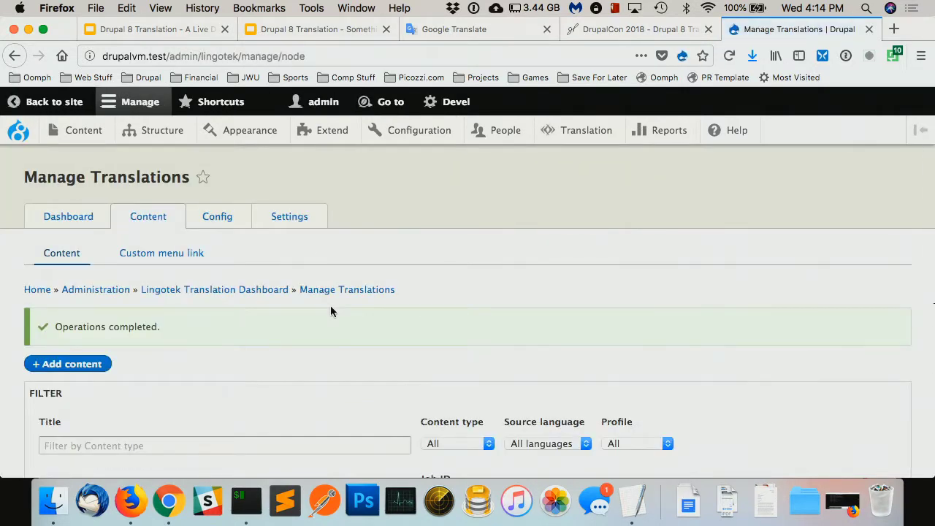
pyautogui.scroll(-7, 330, 308)
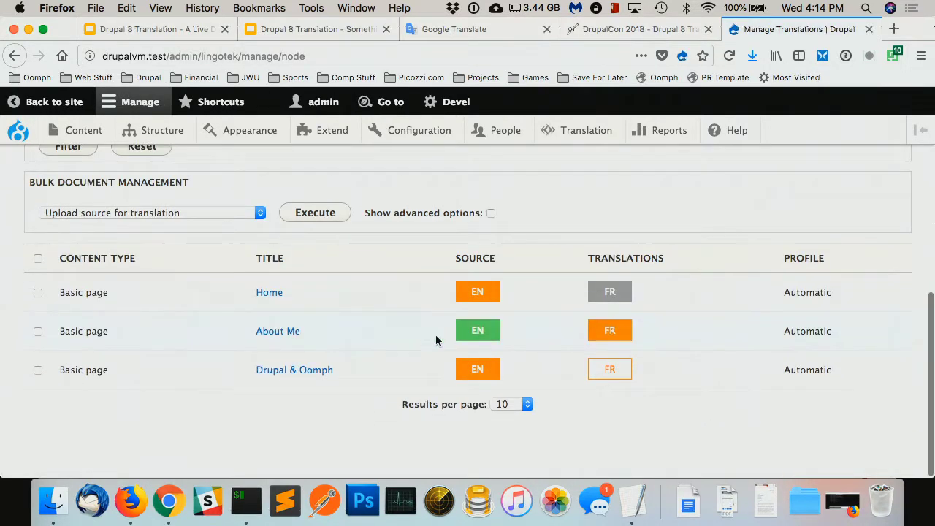
# Run 'Check progress of all translations' on all three selected pages.
pyautogui.click(32, 260)
pyautogui.click(150, 213)
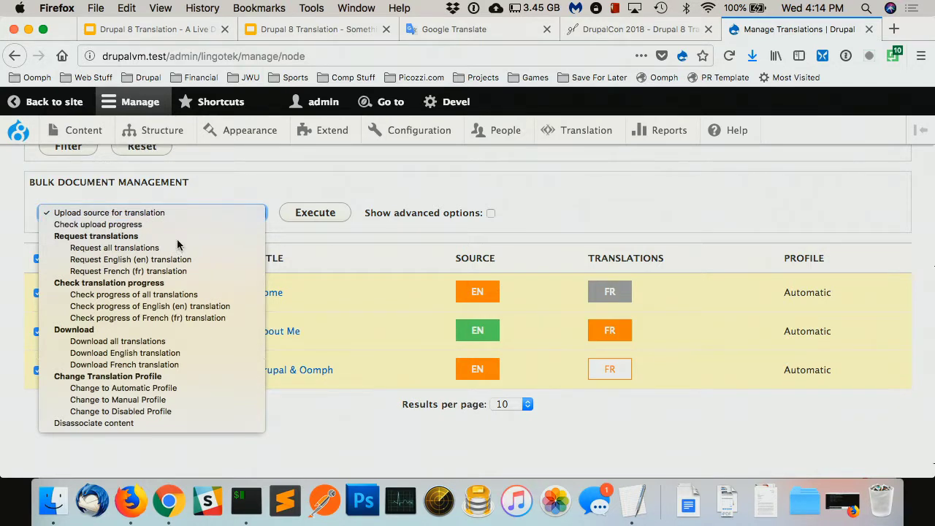
pyautogui.click(159, 294)
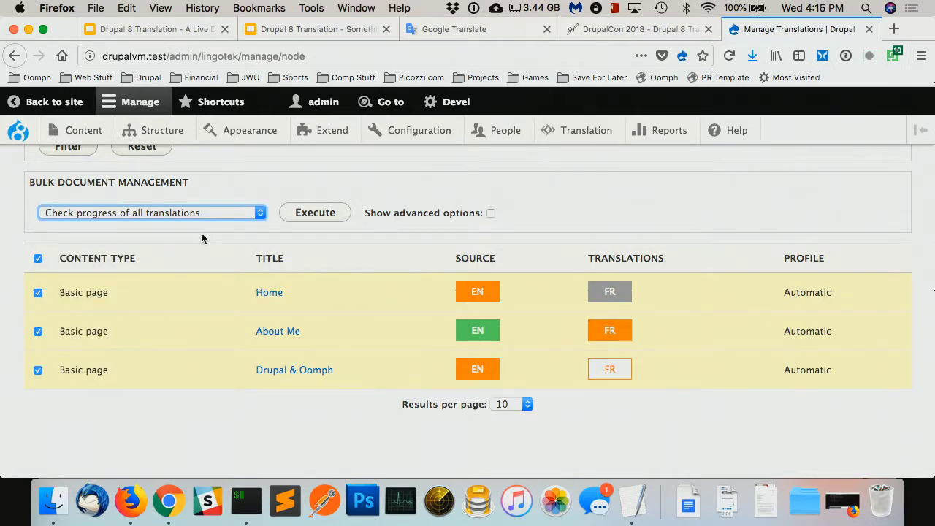
pyautogui.click(329, 212)
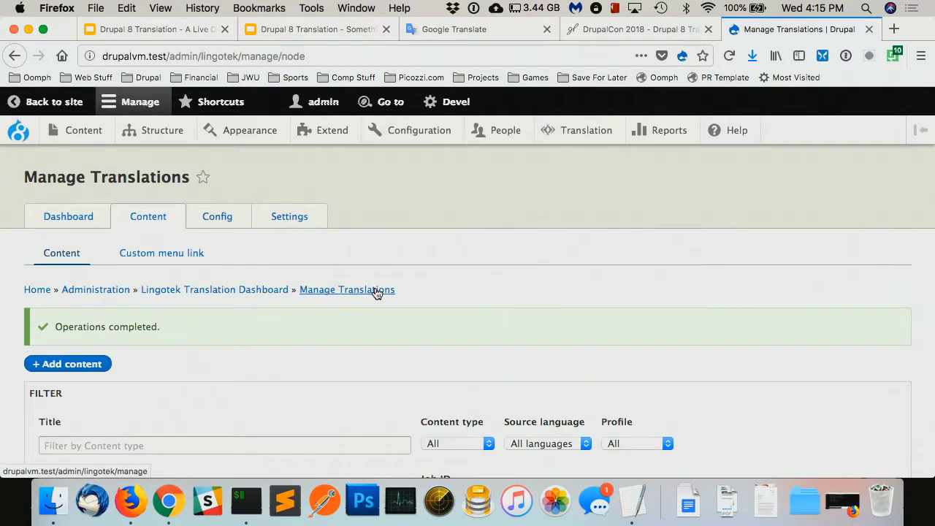
# Request French translations for Home and Drupal & Oomph and check their status.
pyautogui.scroll(-10, 436, 332)
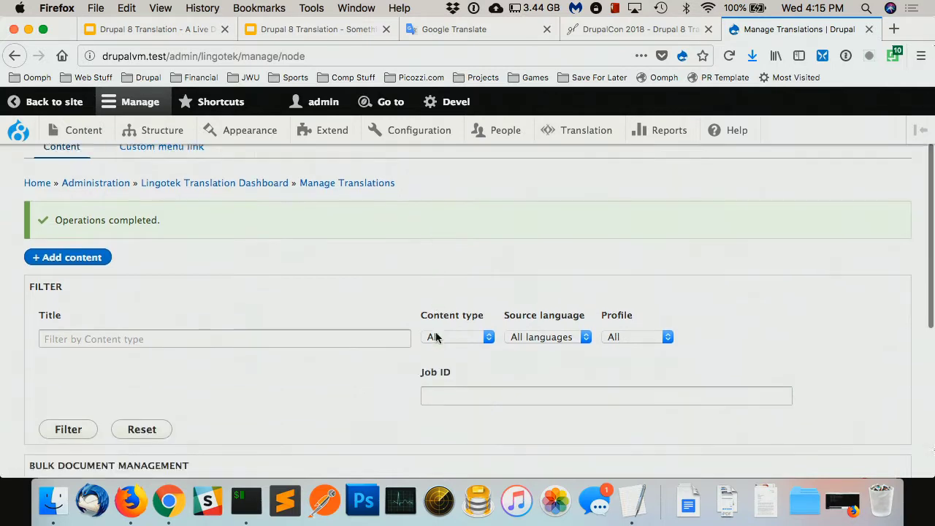
pyautogui.scroll(-1, 436, 334)
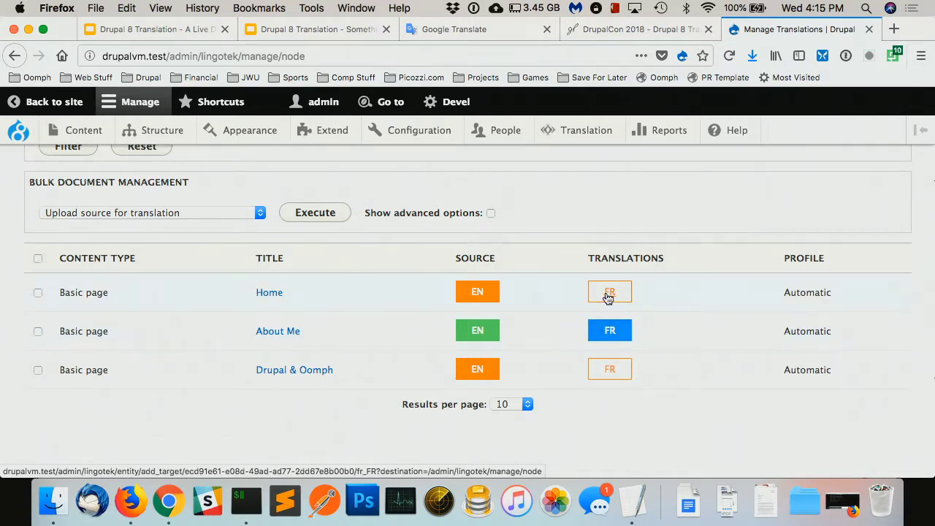
pyautogui.click(607, 295)
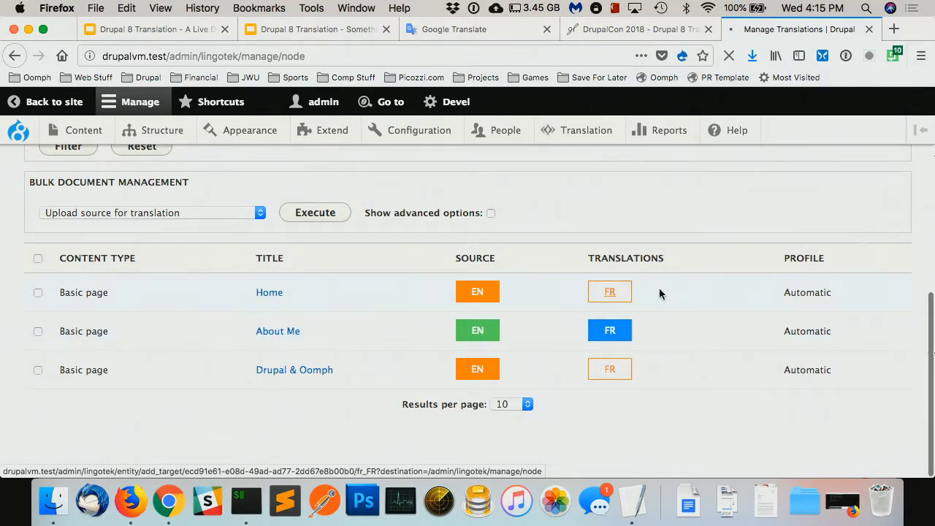
pyautogui.scroll(-10, 696, 296)
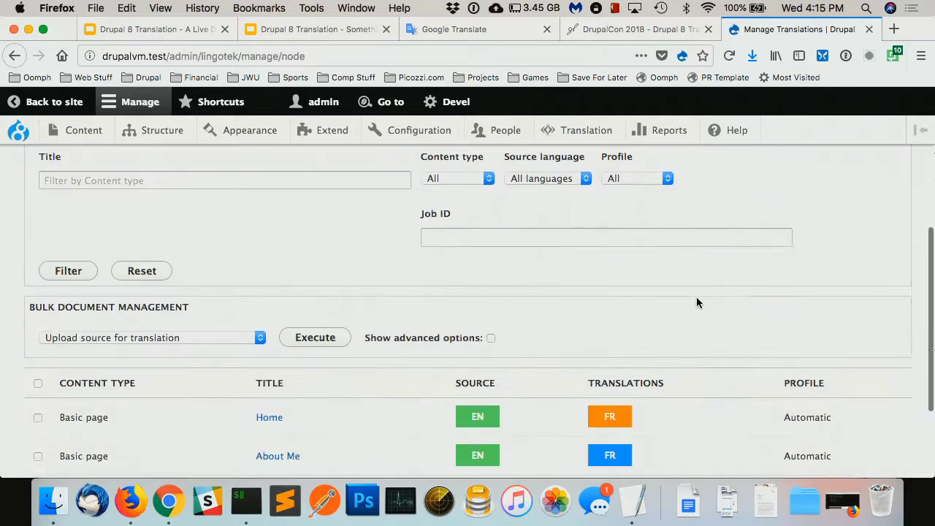
pyautogui.click(607, 294)
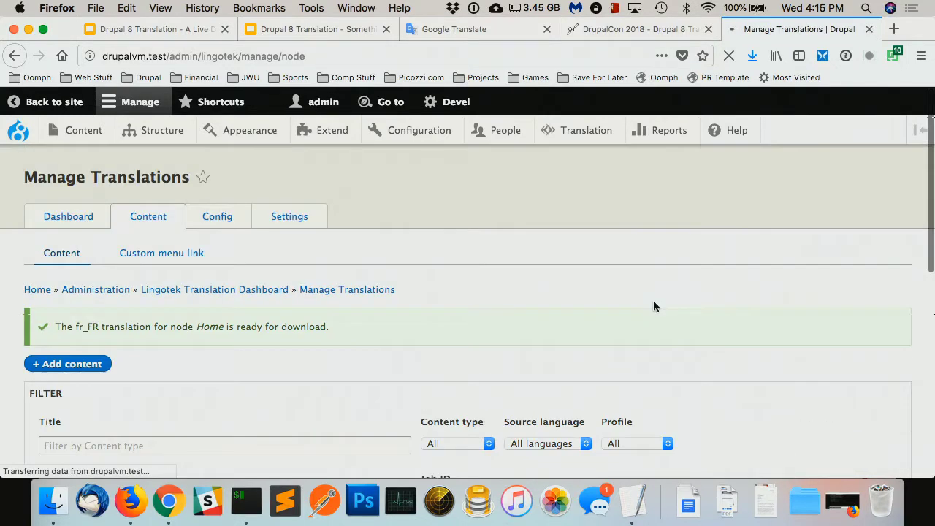
pyautogui.scroll(-3, 672, 311)
pyautogui.scroll(-5, 691, 319)
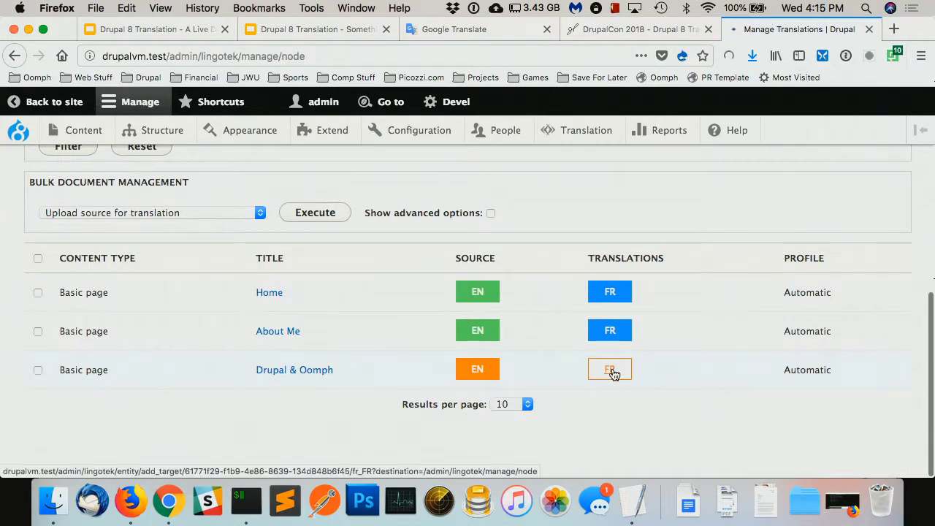
pyautogui.click(611, 371)
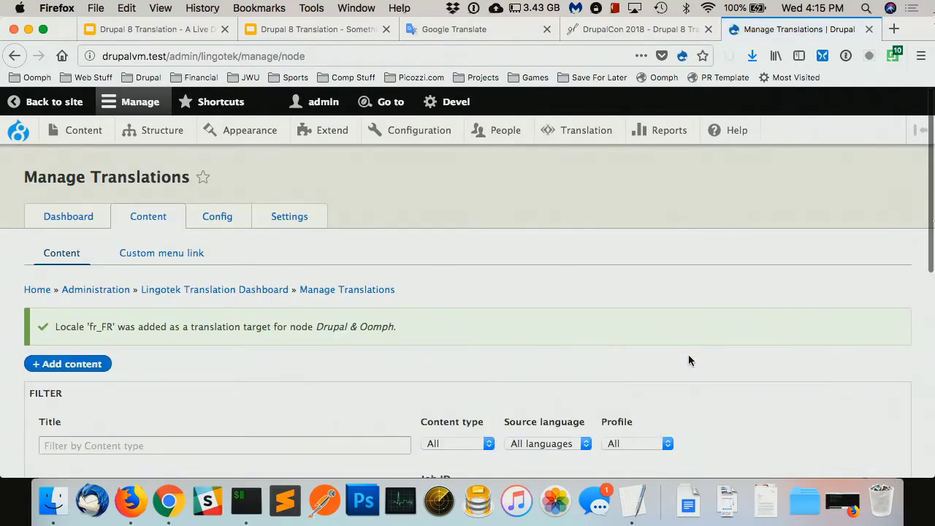
pyautogui.scroll(-5, 688, 356)
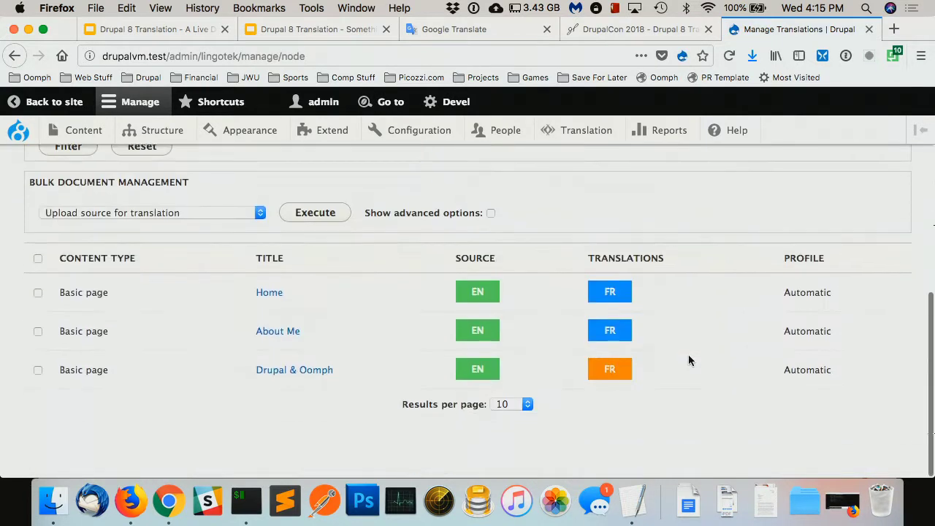
pyautogui.click(615, 370)
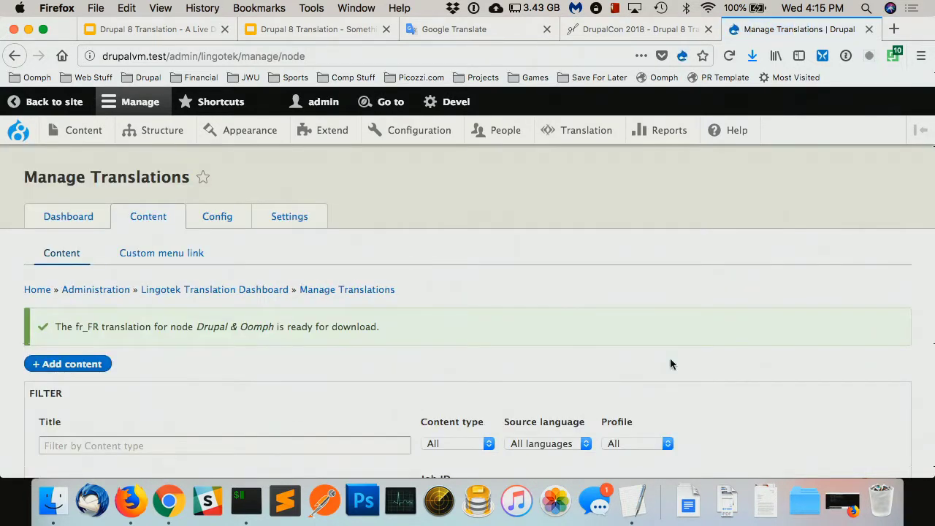
pyautogui.scroll(-10, 670, 358)
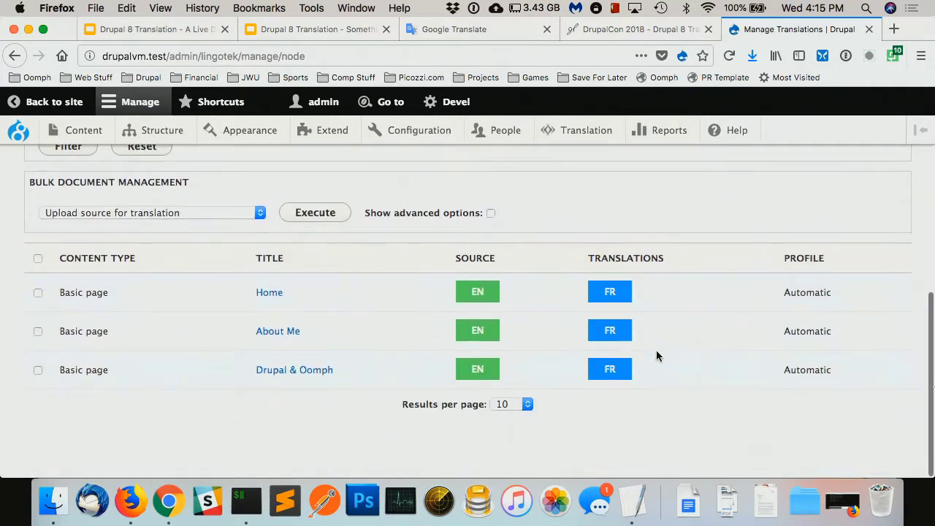
# Run 'Download all translations' on all three selected pages.
pyautogui.click(38, 259)
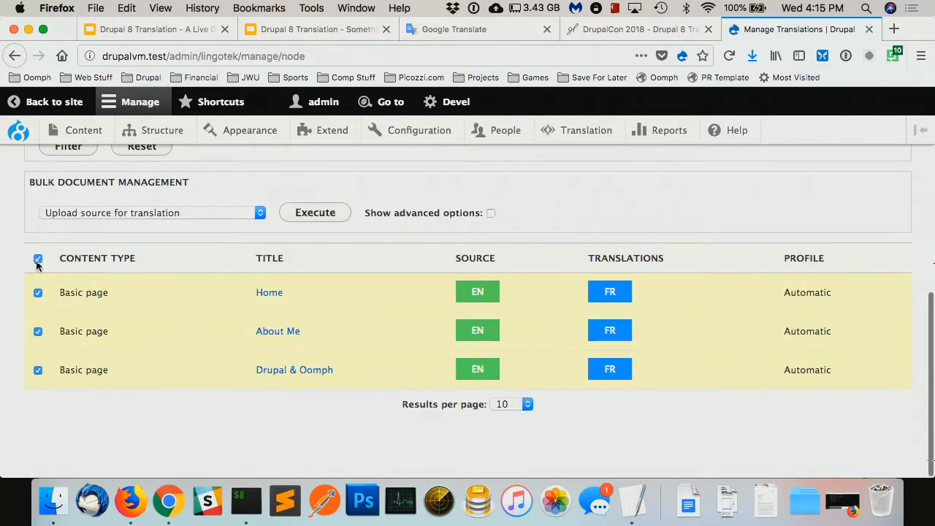
pyautogui.click(186, 217)
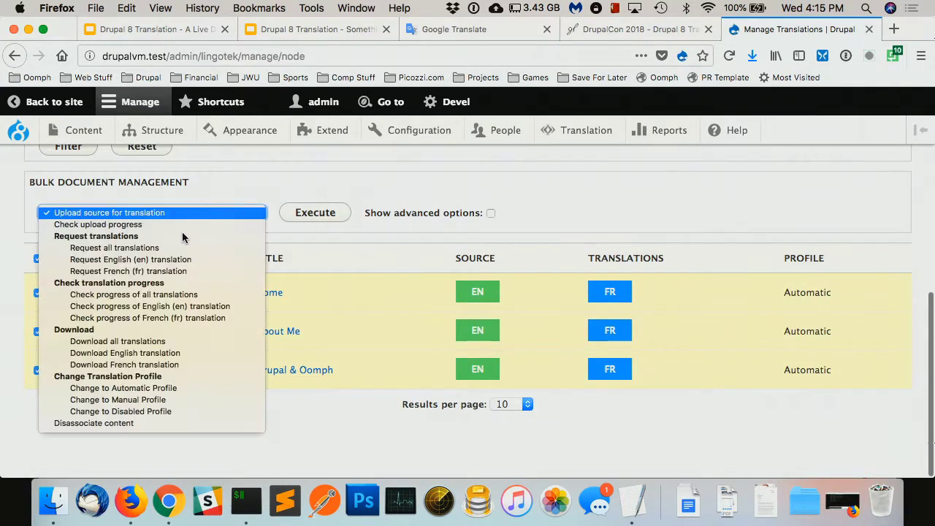
pyautogui.click(167, 342)
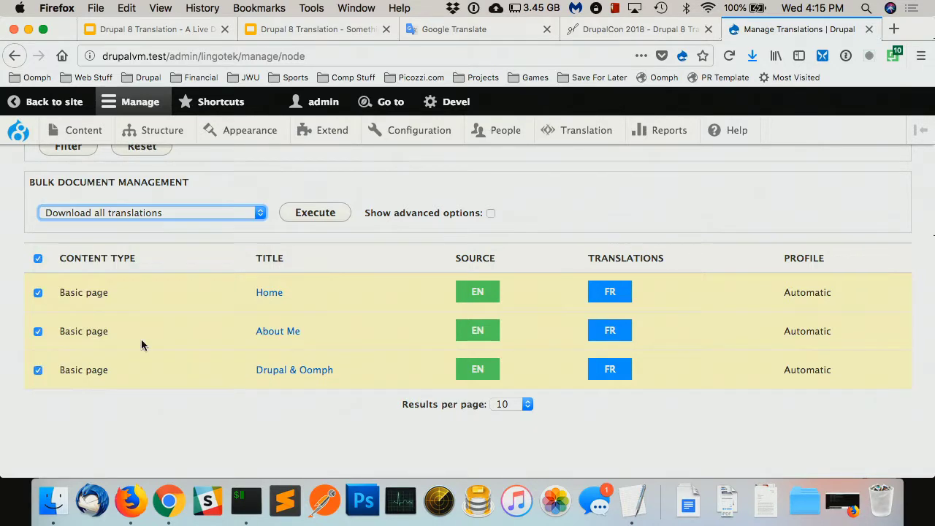
pyautogui.click(319, 218)
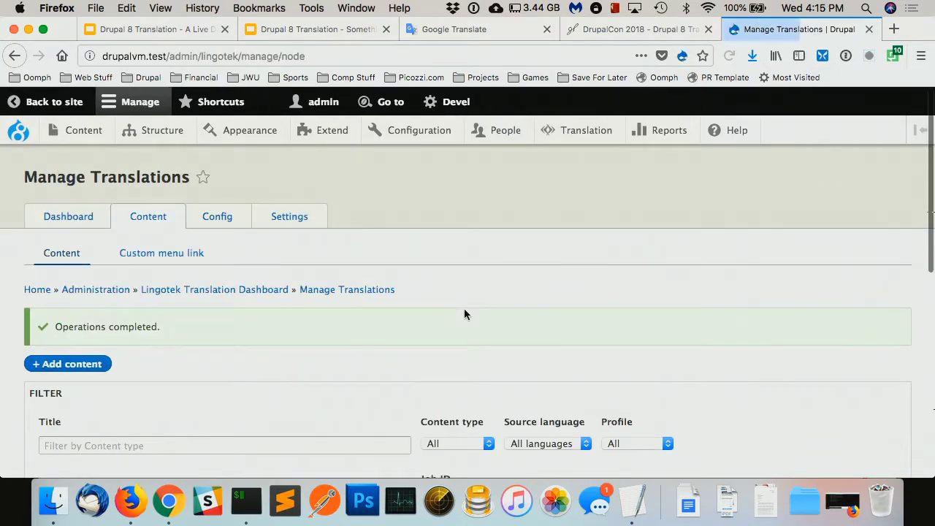
pyautogui.scroll(-5, 464, 314)
pyautogui.scroll(-1, 465, 314)
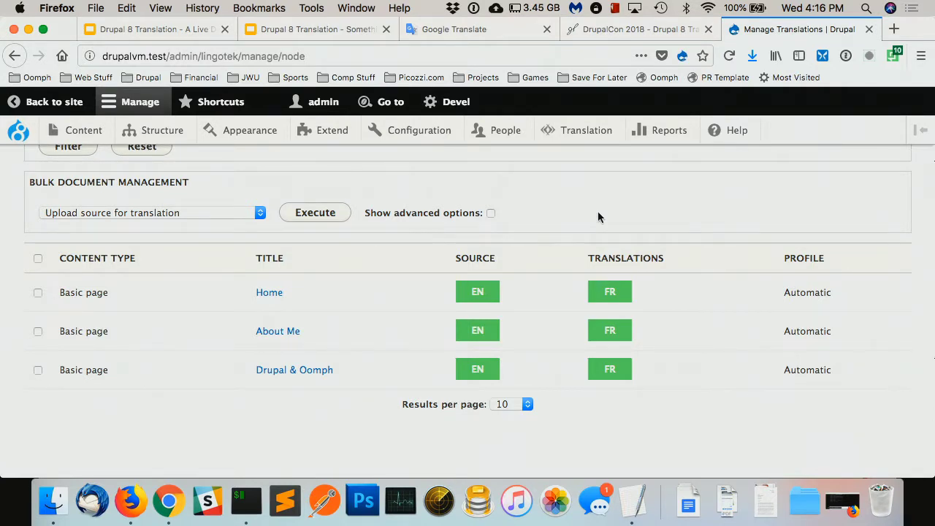
# Reload the French home page drupalvm.test/fr in Chrome and dismiss the translate bar.
pyautogui.press('super+Tab')
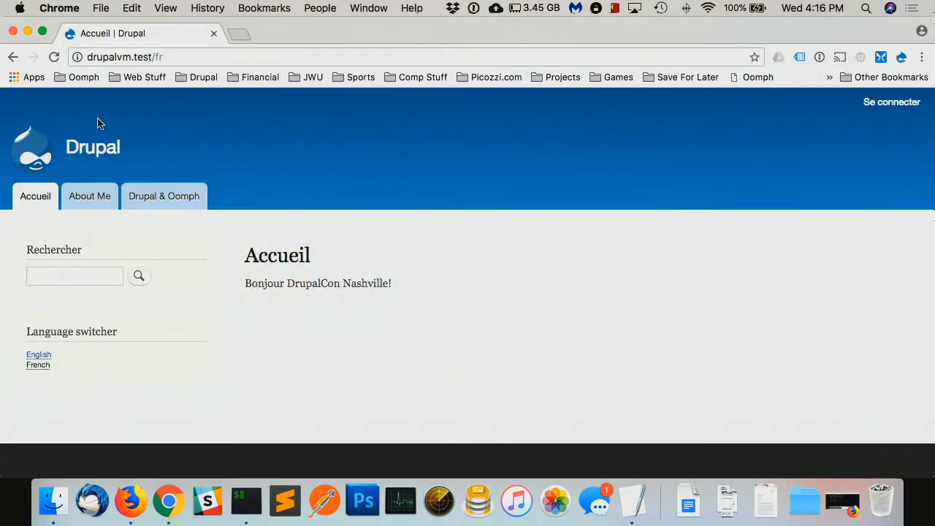
pyautogui.click(56, 62)
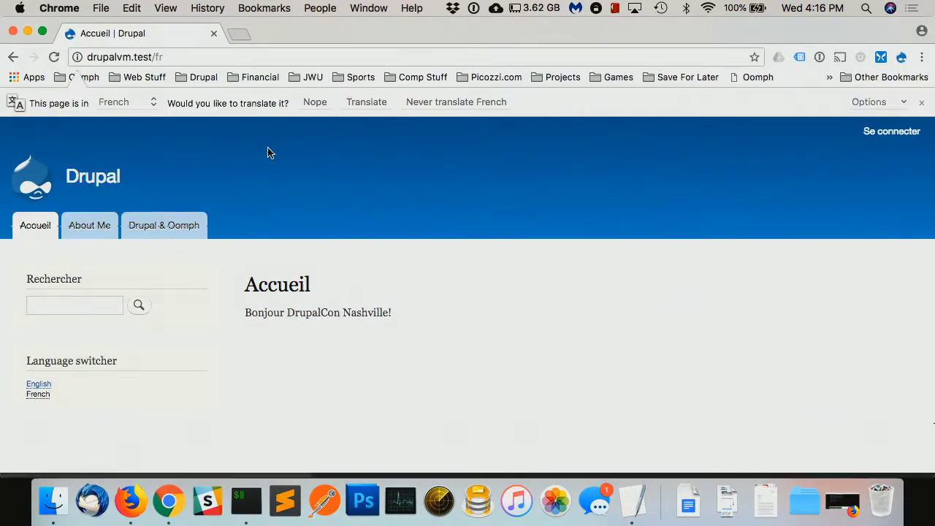
pyautogui.click(922, 102)
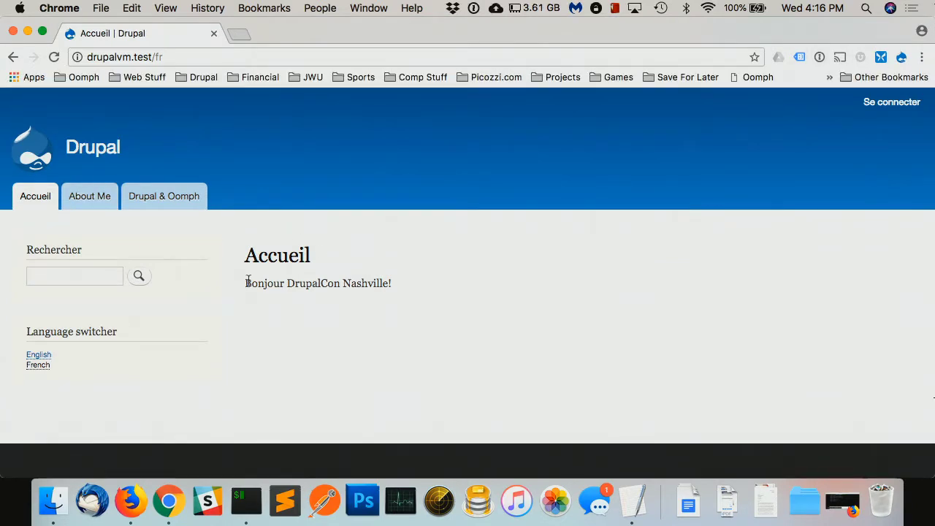
# View the French À propos de moi and Drupal et Oomph pages, then return to Drupal.
pyautogui.click(92, 204)
pyautogui.scroll(-5, 334, 217)
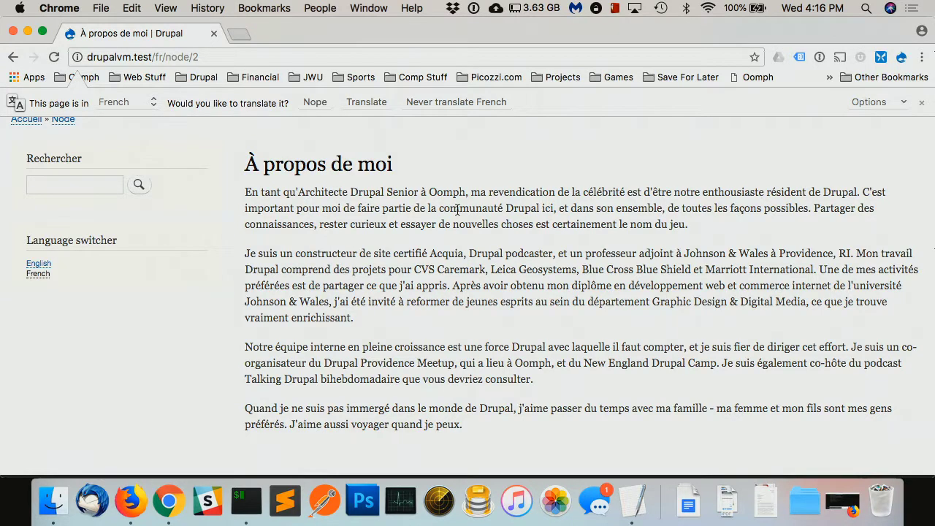
pyautogui.scroll(3, 524, 253)
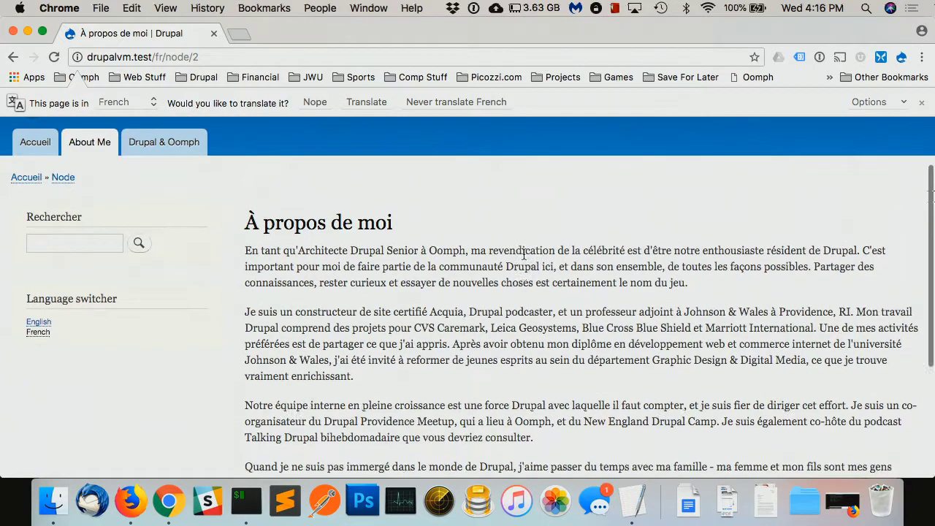
pyautogui.click(159, 207)
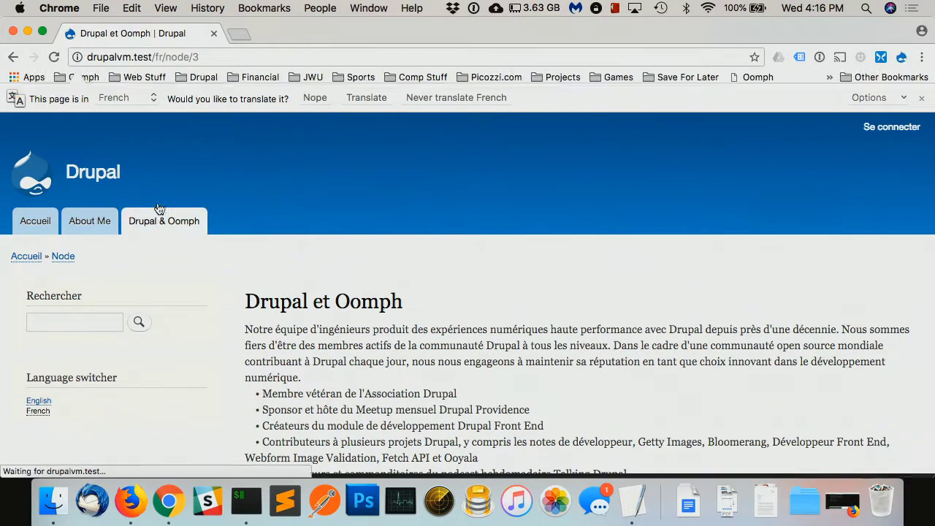
pyautogui.scroll(-5, 211, 319)
pyautogui.scroll(2, 211, 319)
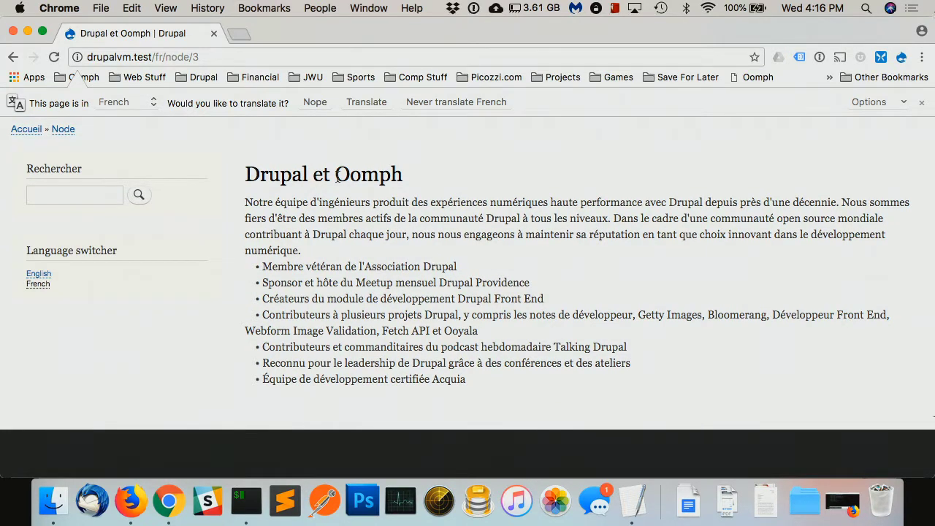
pyautogui.scroll(3, 336, 175)
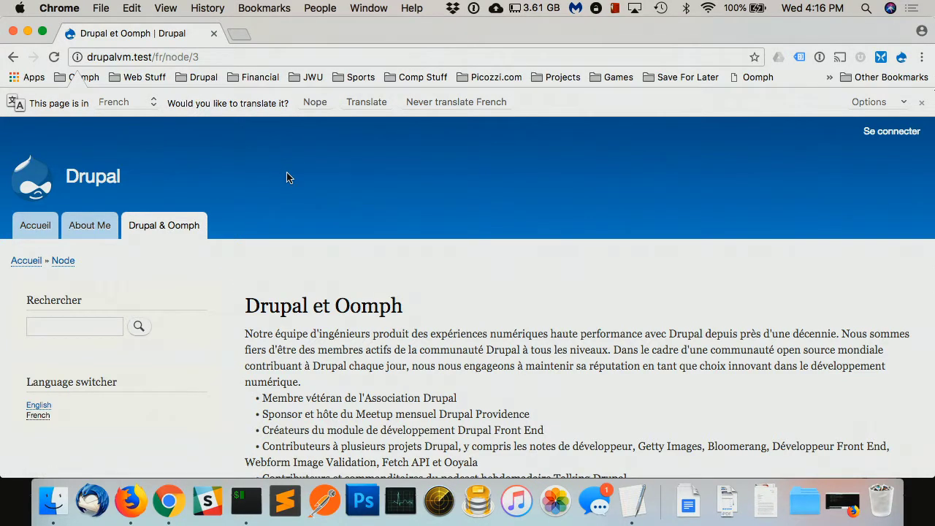
pyautogui.press('super+Tab')
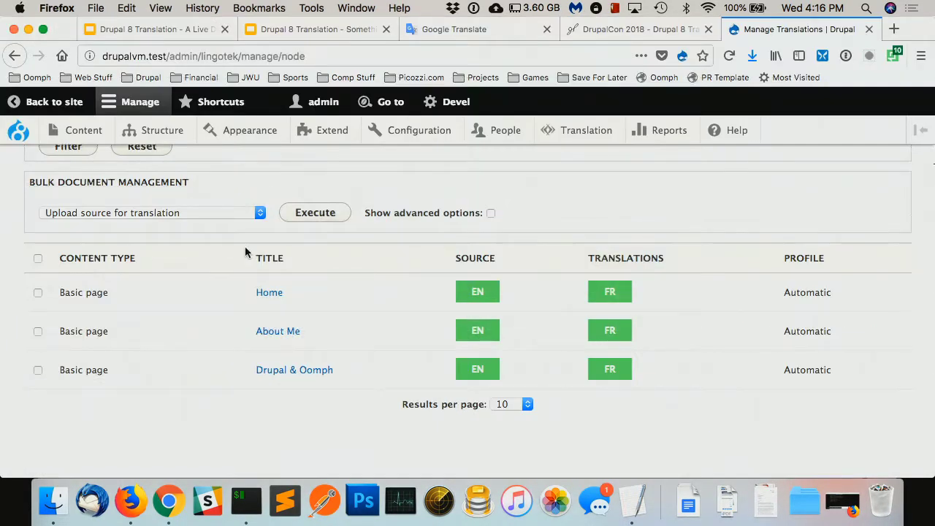
# Upload the English sources of both custom menu links, About Me and Drupal & Oomph, to Lingotek.
pyautogui.scroll(3, 244, 252)
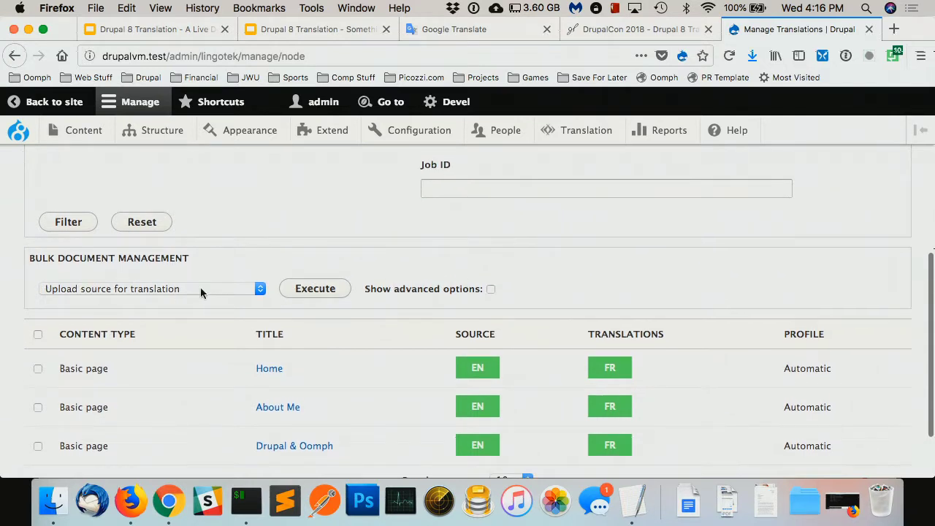
pyautogui.scroll(10, 200, 292)
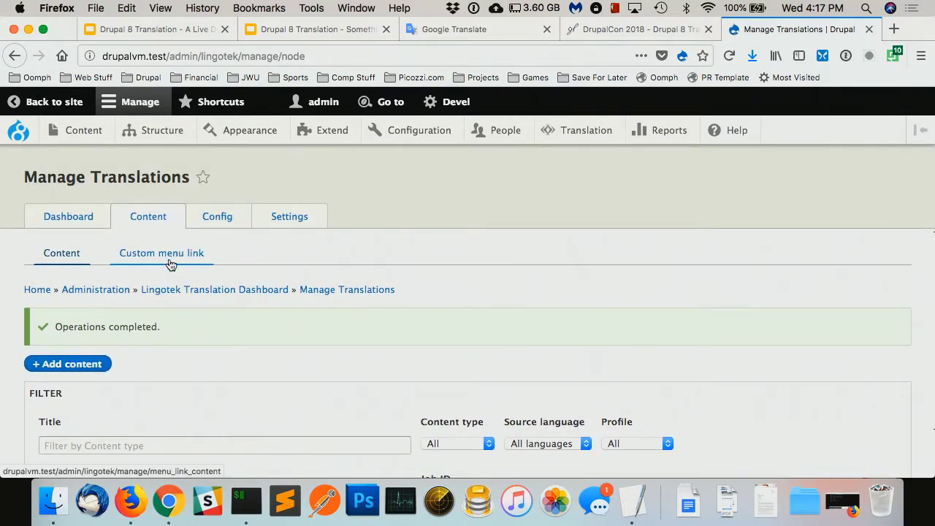
pyautogui.click(170, 264)
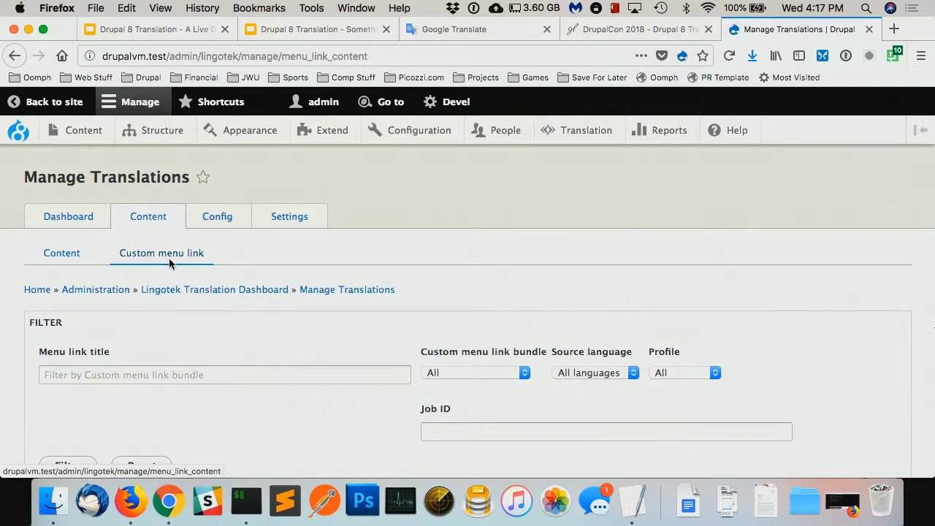
pyautogui.scroll(-5, 342, 266)
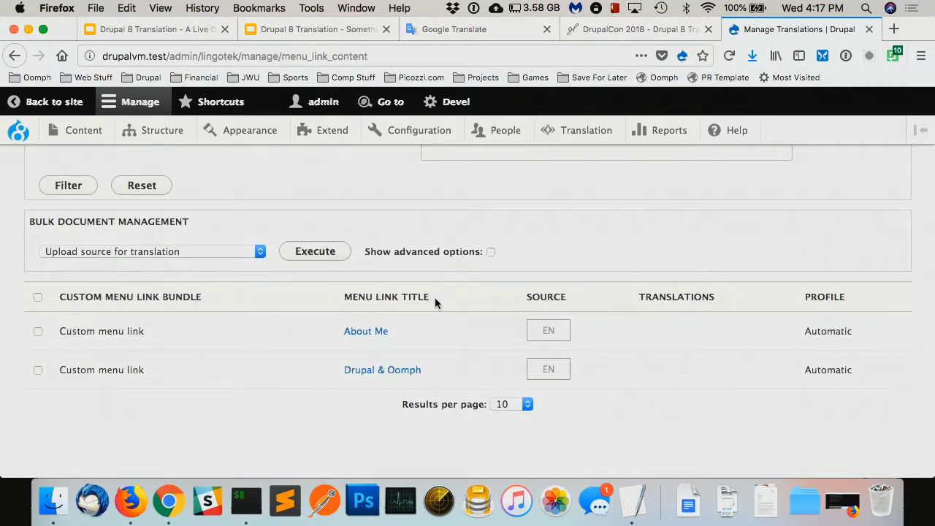
pyautogui.click(38, 296)
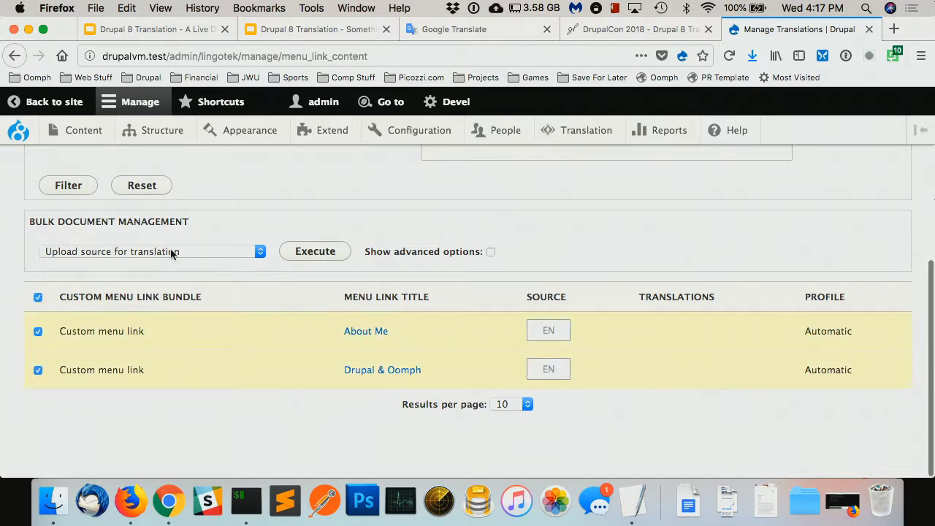
pyautogui.click(301, 255)
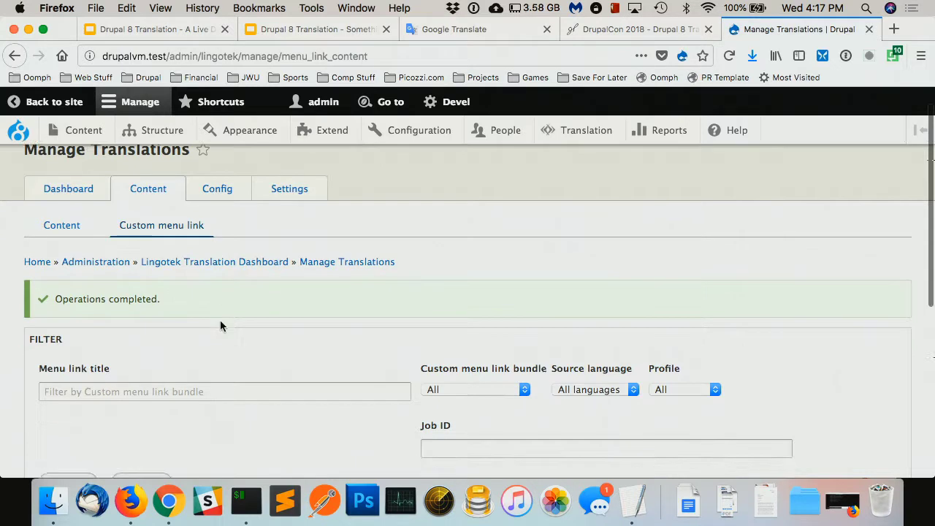
# Check progress of all translations for both links and request French for About Me.
pyautogui.scroll(-5, 220, 326)
pyautogui.click(38, 296)
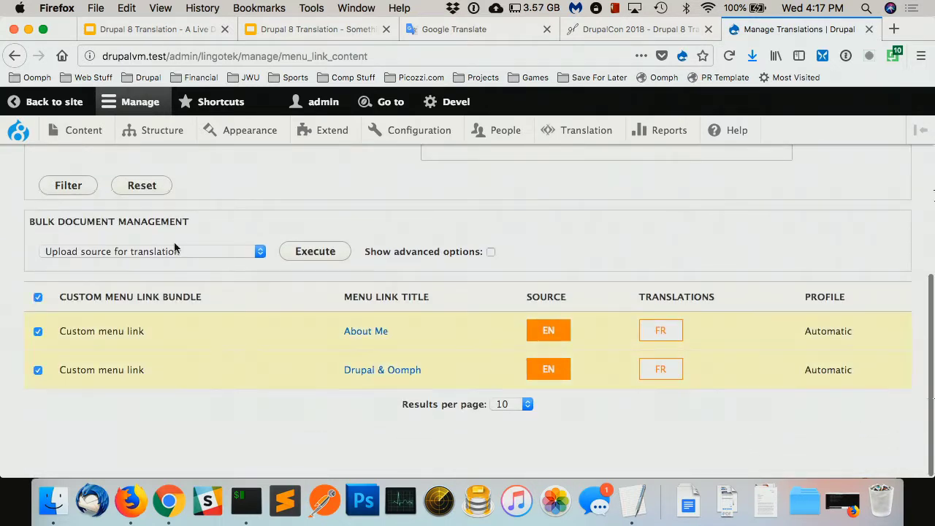
pyautogui.click(175, 250)
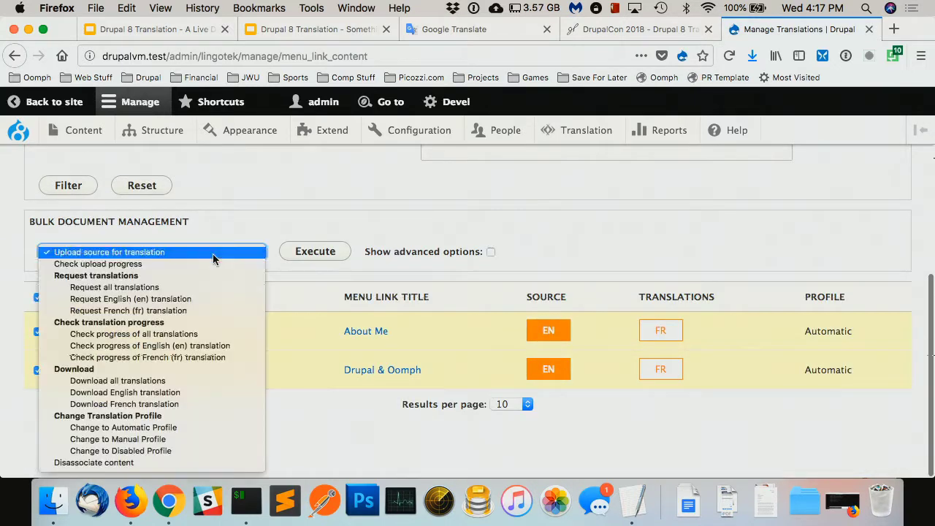
pyautogui.click(202, 336)
pyautogui.click(321, 252)
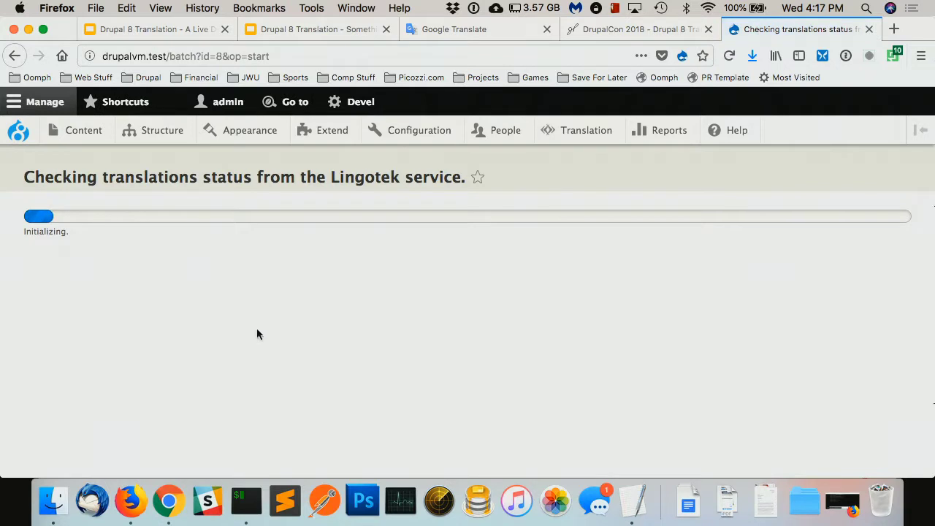
pyautogui.scroll(-5, 257, 334)
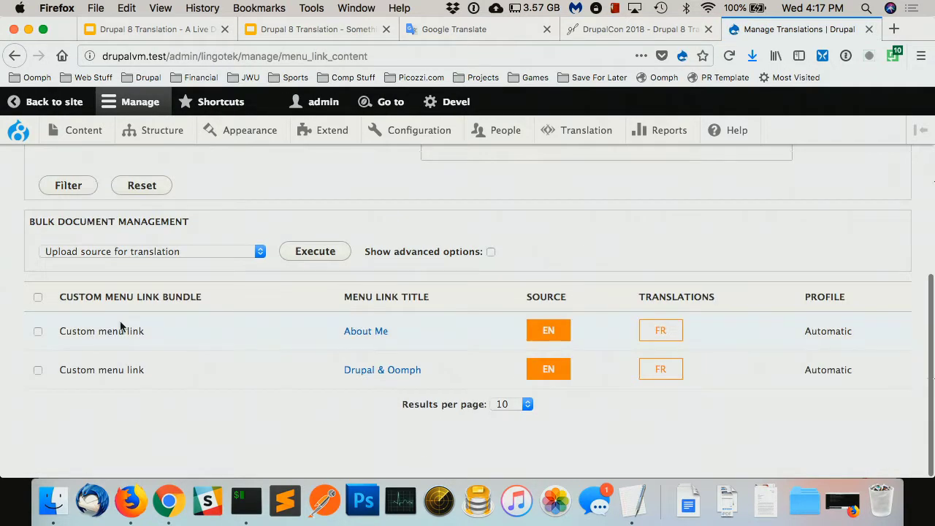
pyautogui.click(673, 338)
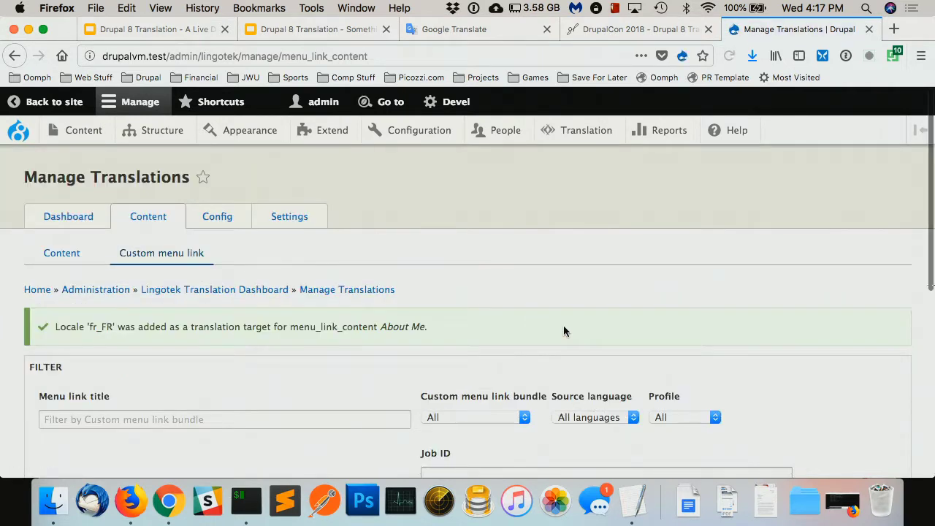
# Request French for Drupal & Oomph and check both links' French translation status.
pyautogui.scroll(-5, 585, 325)
pyautogui.click(659, 369)
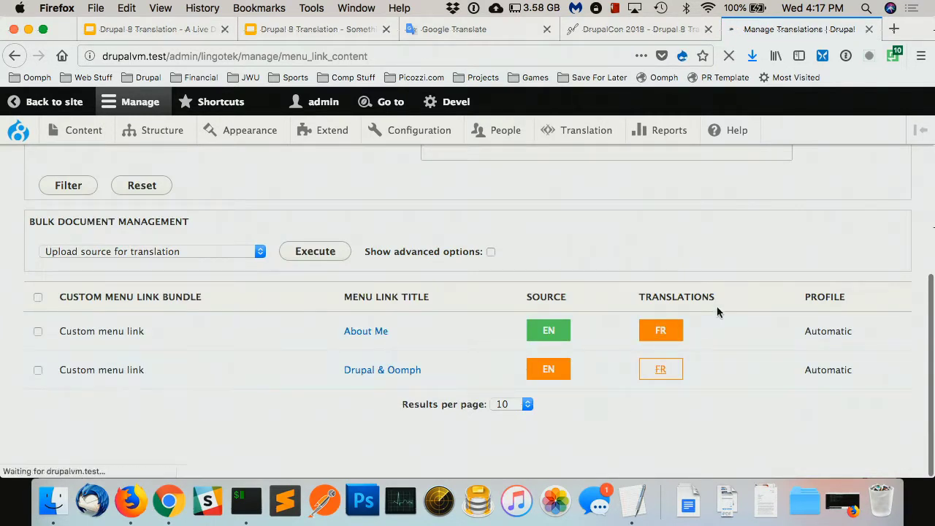
pyautogui.scroll(-5, 744, 325)
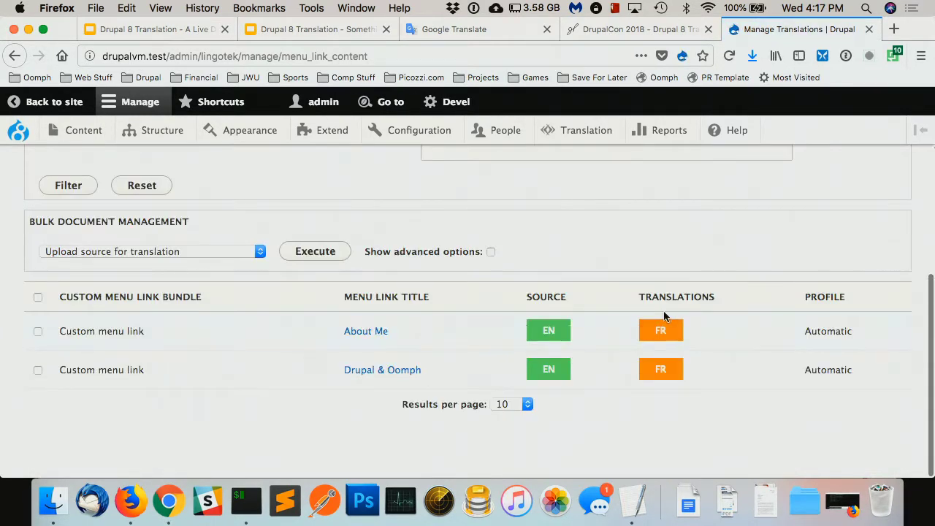
pyautogui.click(658, 332)
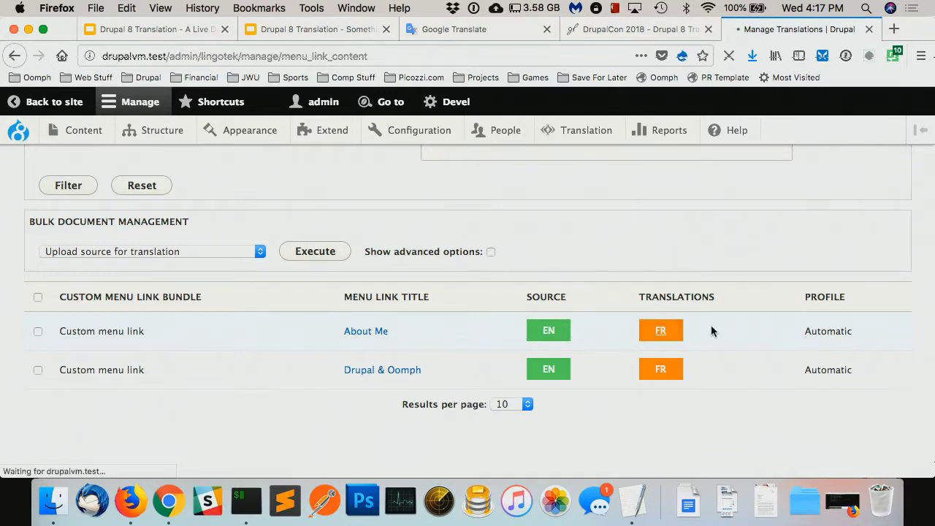
pyautogui.scroll(-5, 711, 325)
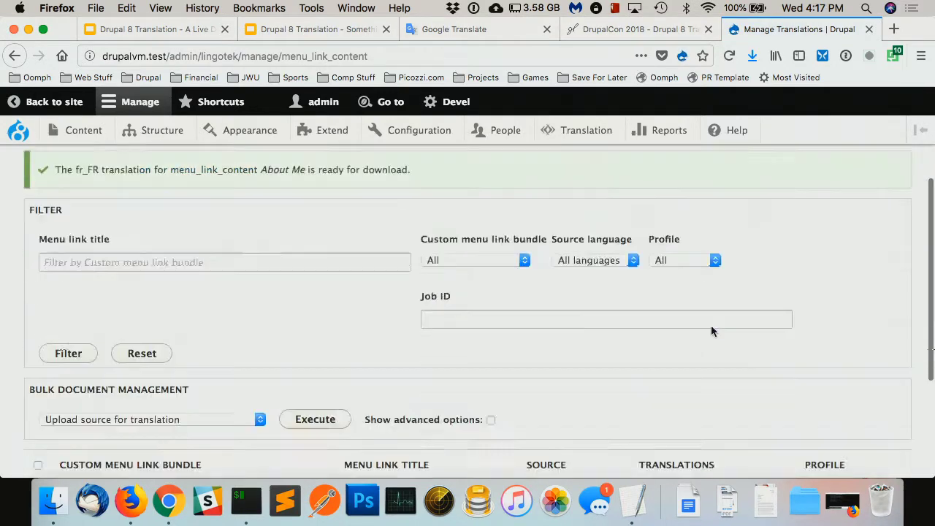
pyautogui.click(664, 388)
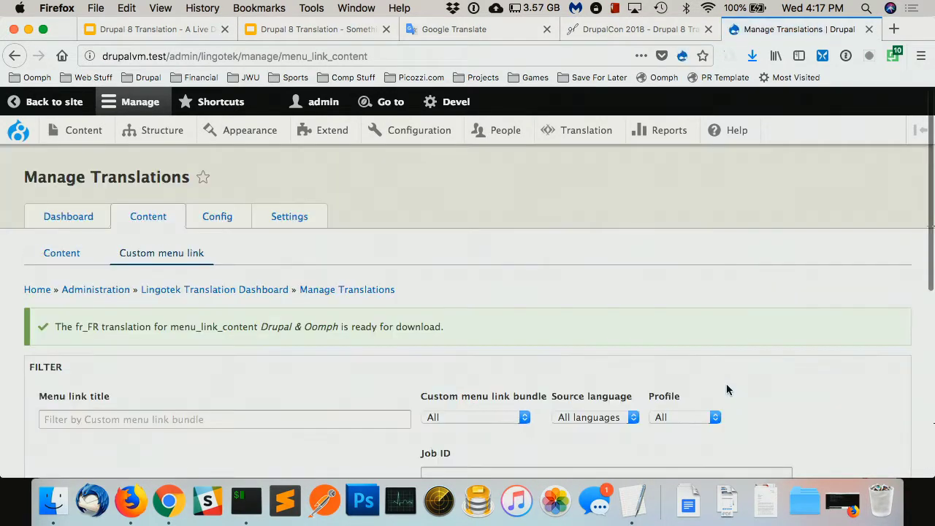
# Download the French translations of About Me and Drupal & Oomph.
pyautogui.scroll(-2, 726, 390)
pyautogui.scroll(-3, 726, 389)
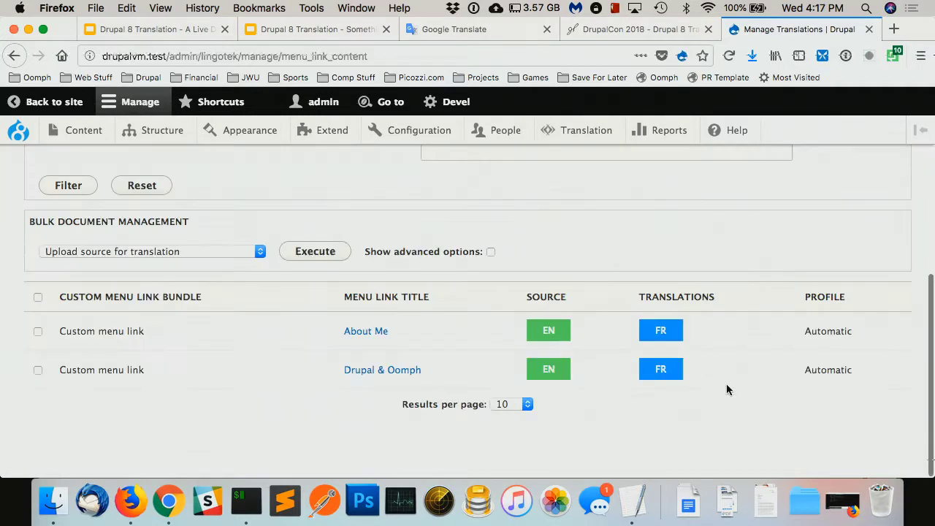
pyautogui.click(667, 331)
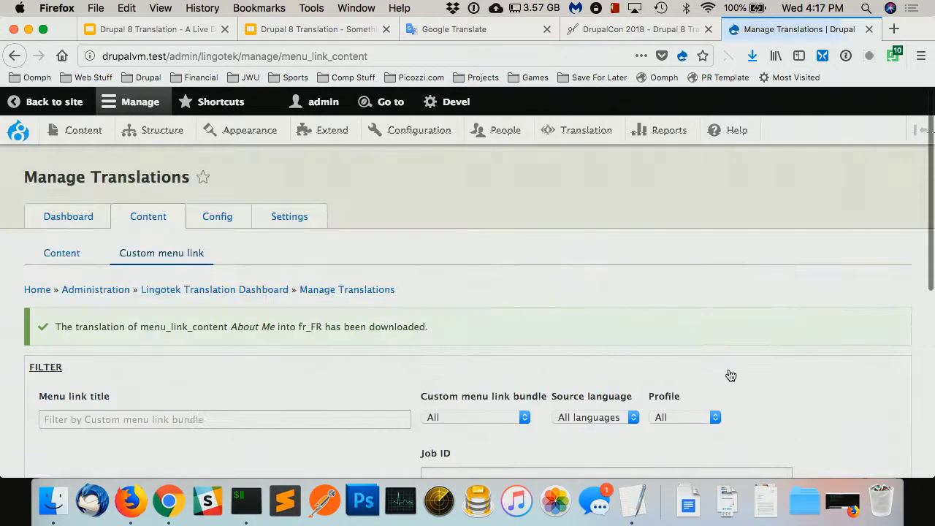
pyautogui.scroll(-5, 729, 373)
pyautogui.click(660, 374)
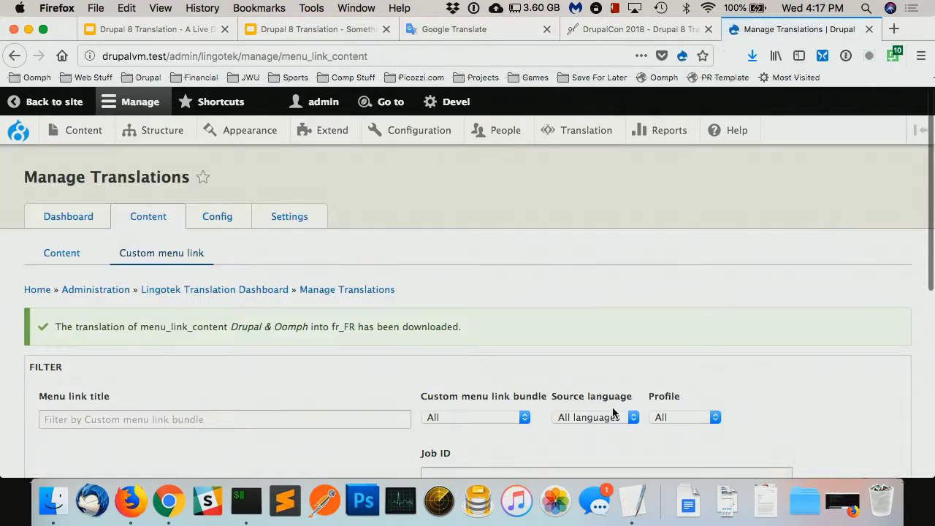
pyautogui.scroll(-5, 612, 413)
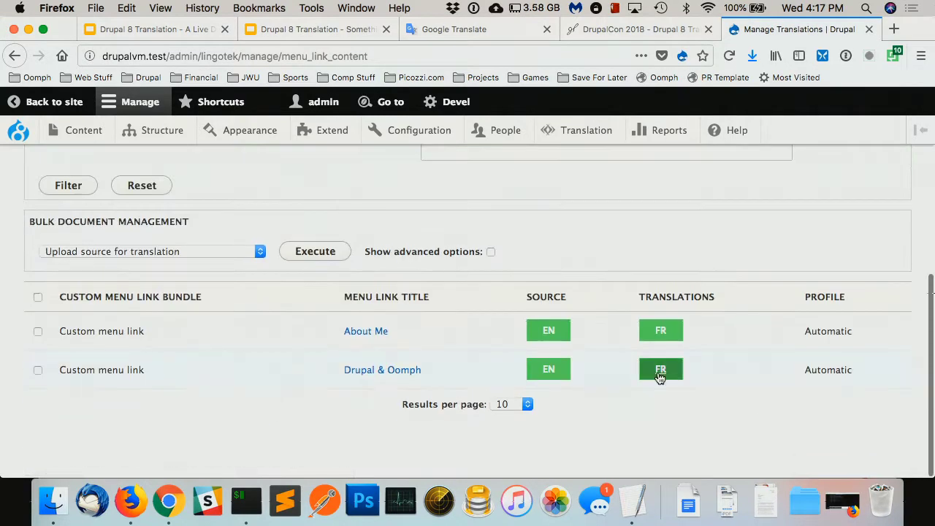
# Reload the French page to show the translated menu tabs, then resume the slideshow full screen at slide 12.
pyautogui.press('super+Tab')
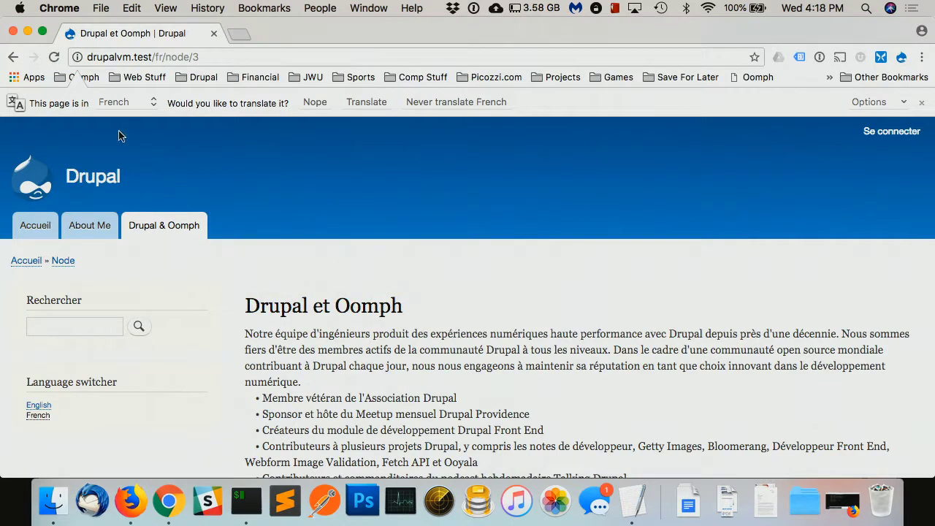
pyautogui.click(54, 57)
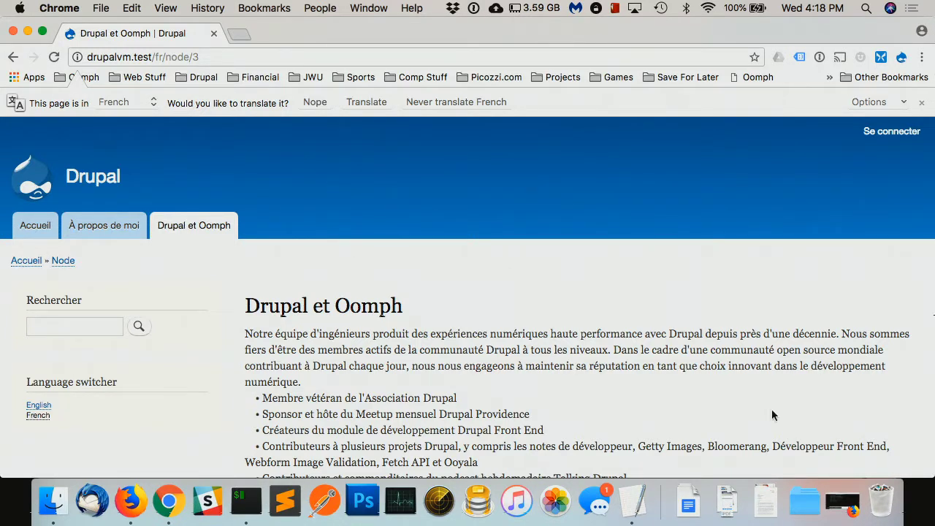
pyautogui.click(848, 514)
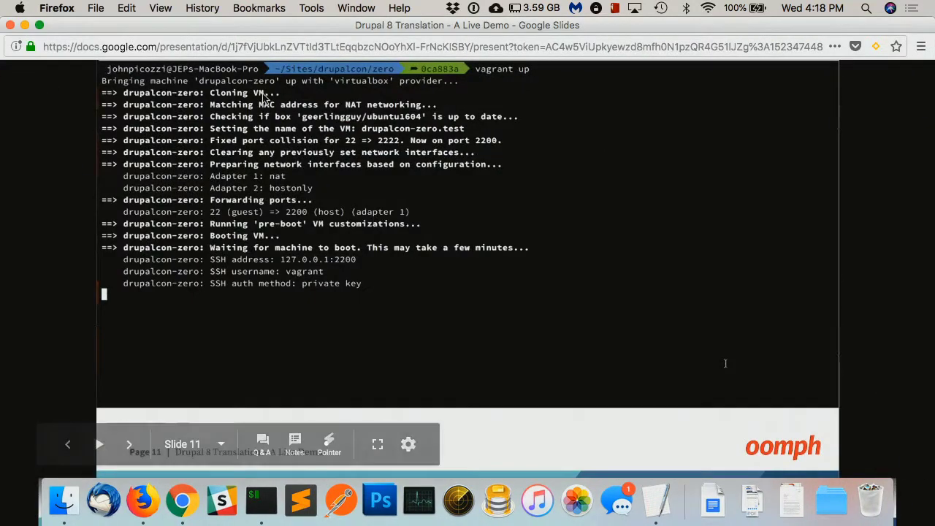
pyautogui.click(377, 444)
pyautogui.press('Right')
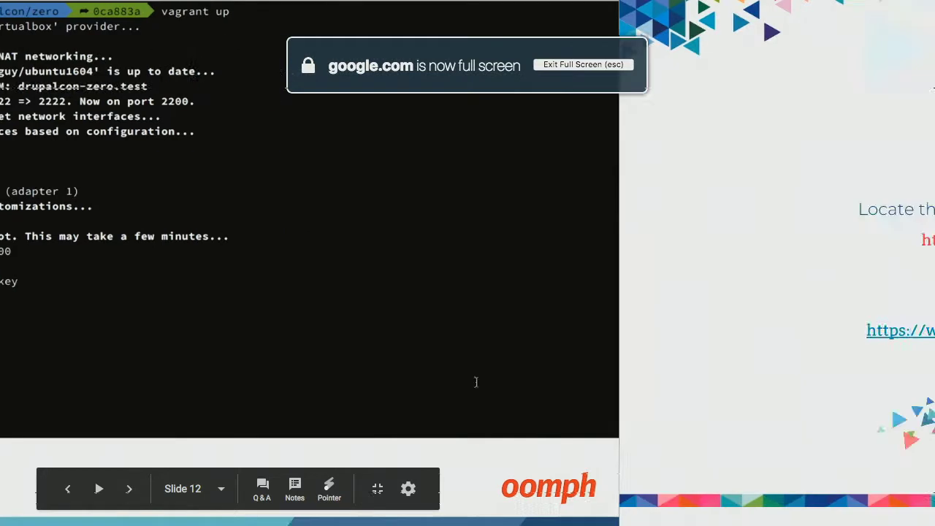
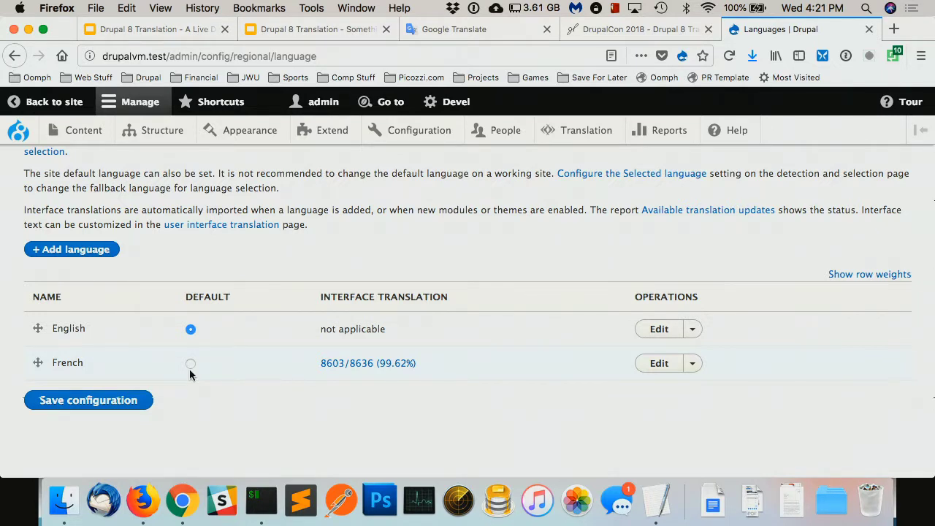
# Glance at the slides, then return to Drupal and open the People list of user accounts.
pyautogui.click(183, 28)
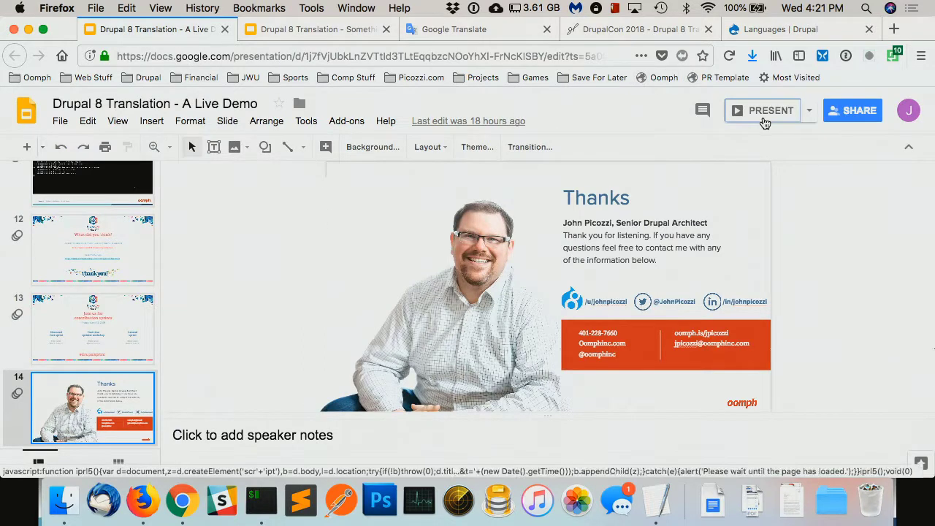
pyautogui.click(780, 29)
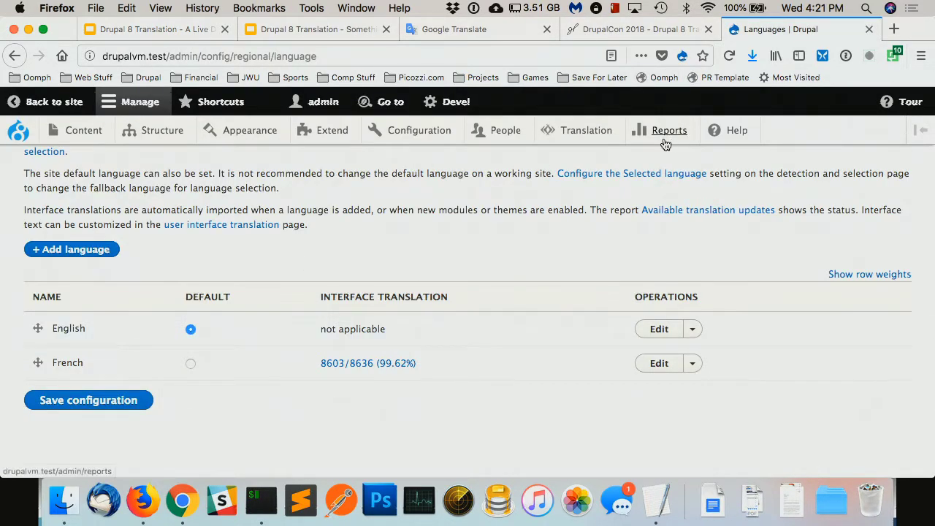
pyautogui.moveTo(498, 141)
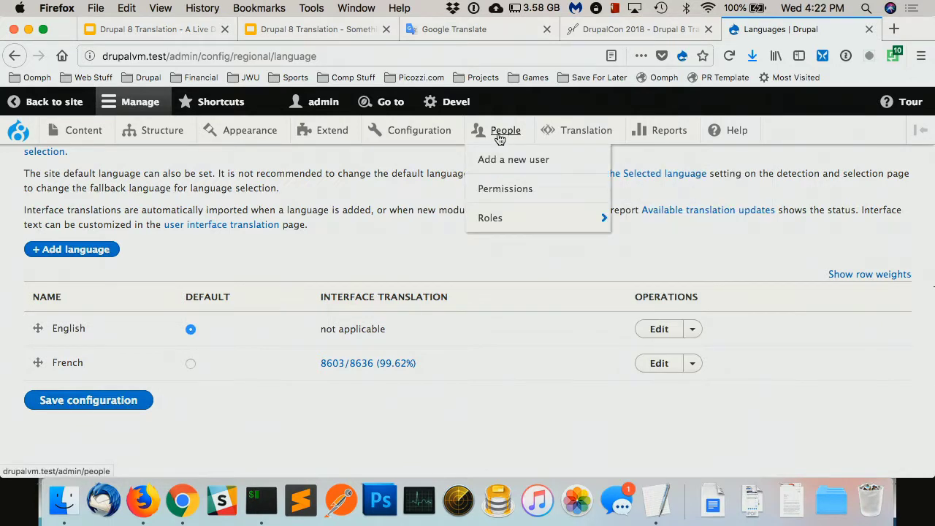
pyautogui.click(499, 139)
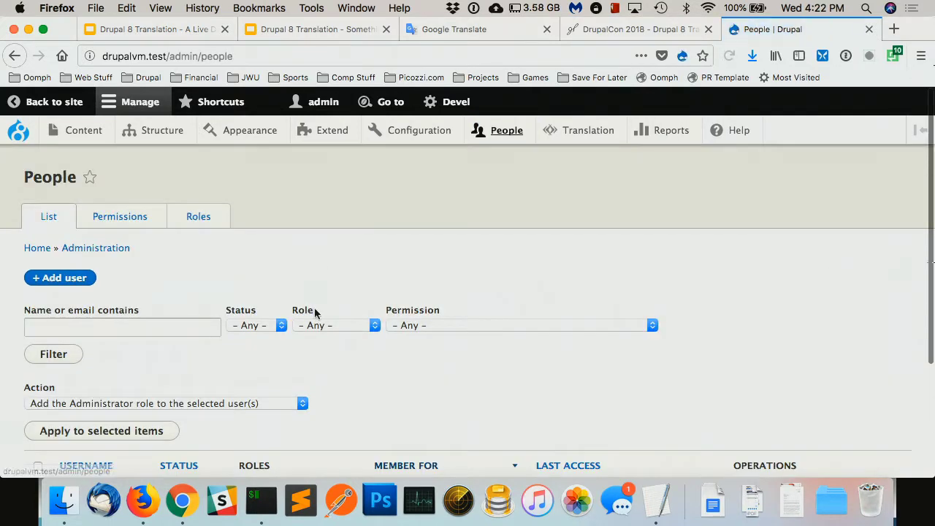
pyautogui.scroll(-4, 511, 329)
# Edit the admin account and confirm Site and Administration pages languages are both English.
pyautogui.click(743, 360)
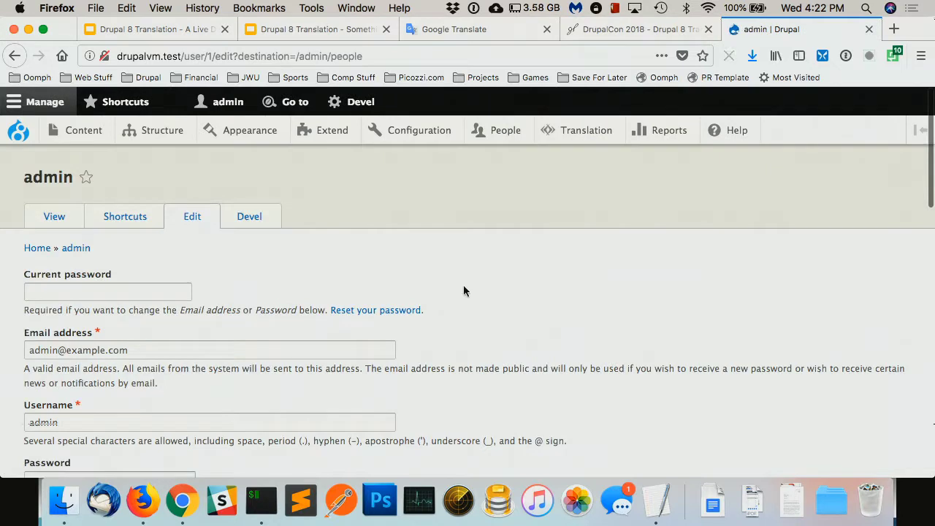
pyautogui.scroll(-15, 372, 347)
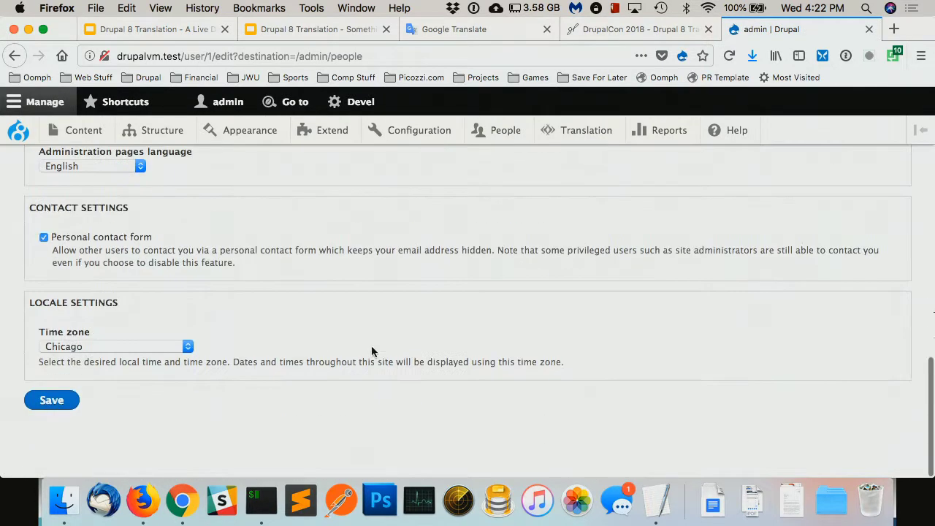
pyautogui.scroll(3, 217, 321)
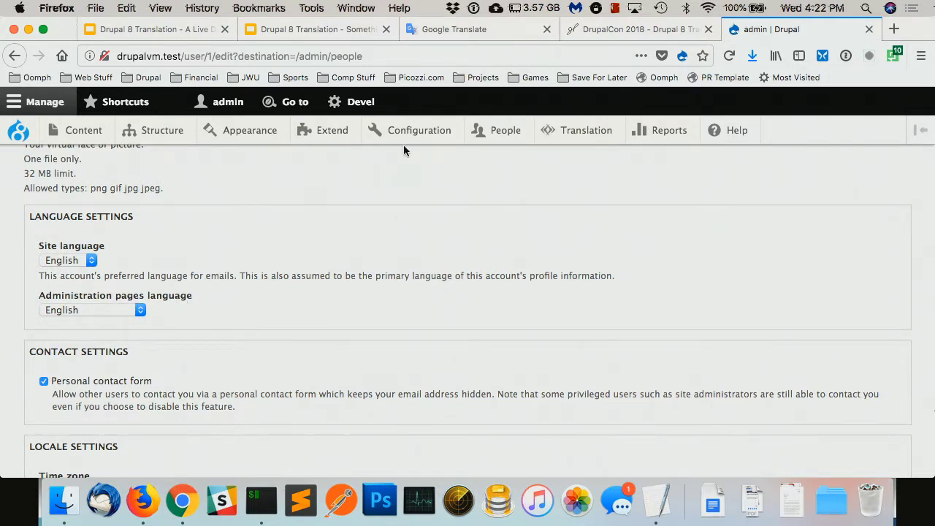
pyautogui.moveTo(423, 138)
pyautogui.moveTo(443, 308)
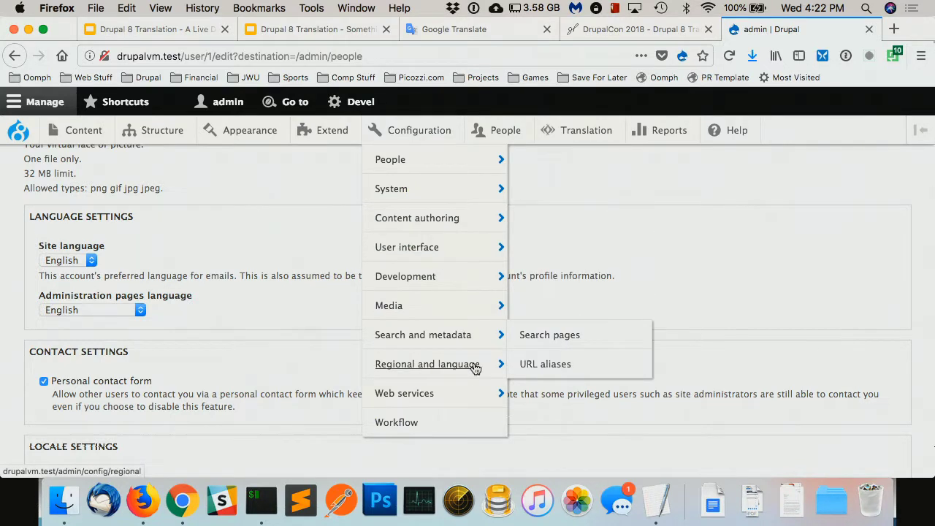
# Open language Detection and selection, with Account administration pages and URL detection enabled.
pyautogui.moveTo(475, 366)
pyautogui.moveTo(612, 424)
pyautogui.click(705, 425)
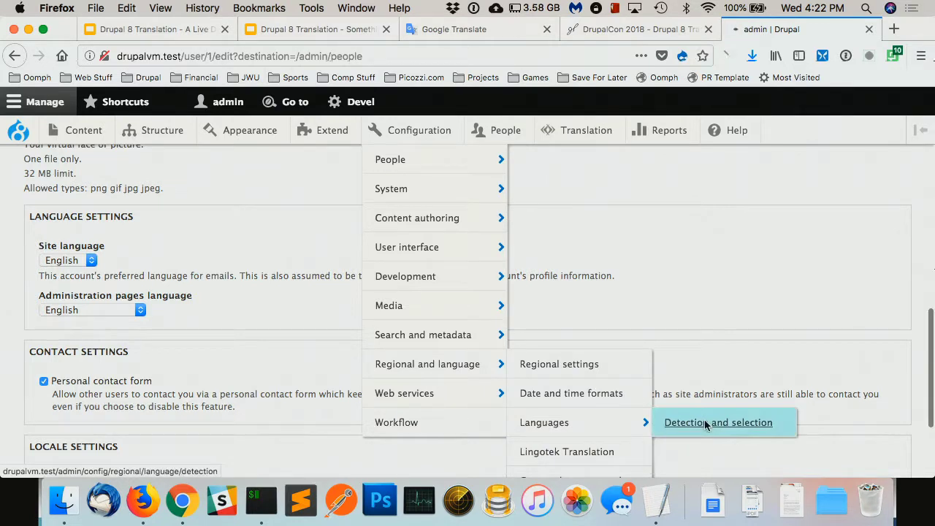
pyautogui.scroll(-2, 491, 344)
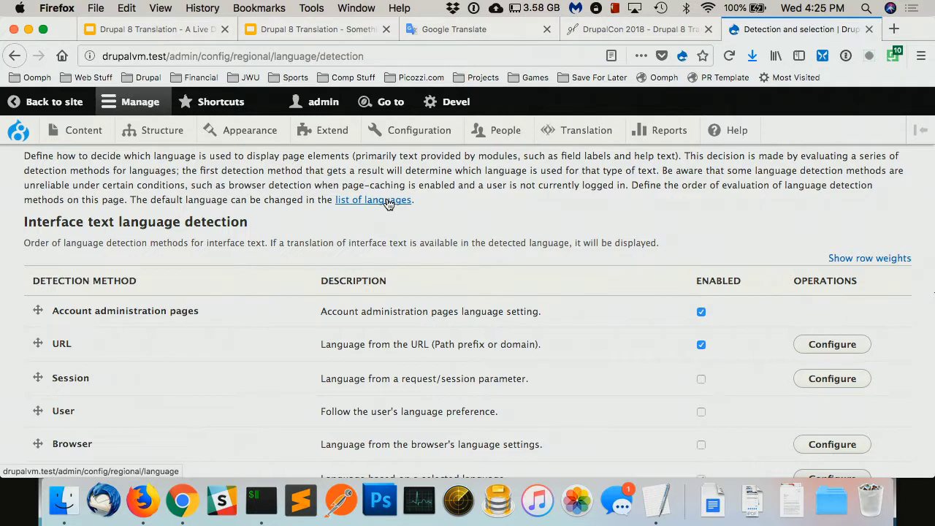
# Check the slides, then return to the Detection and selection page's detection methods table.
pyautogui.moveTo(585, 132)
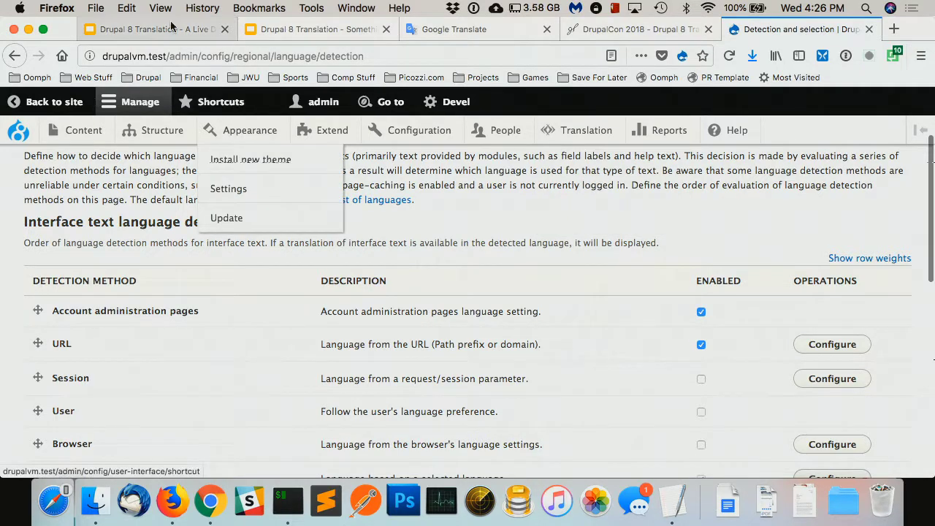
pyautogui.click(149, 30)
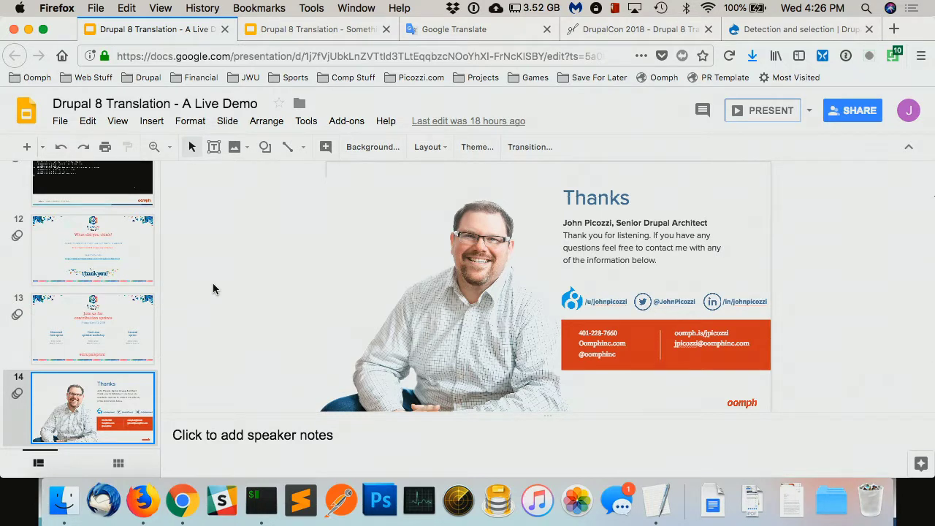
pyautogui.click(776, 34)
pyautogui.scroll(-5, 545, 285)
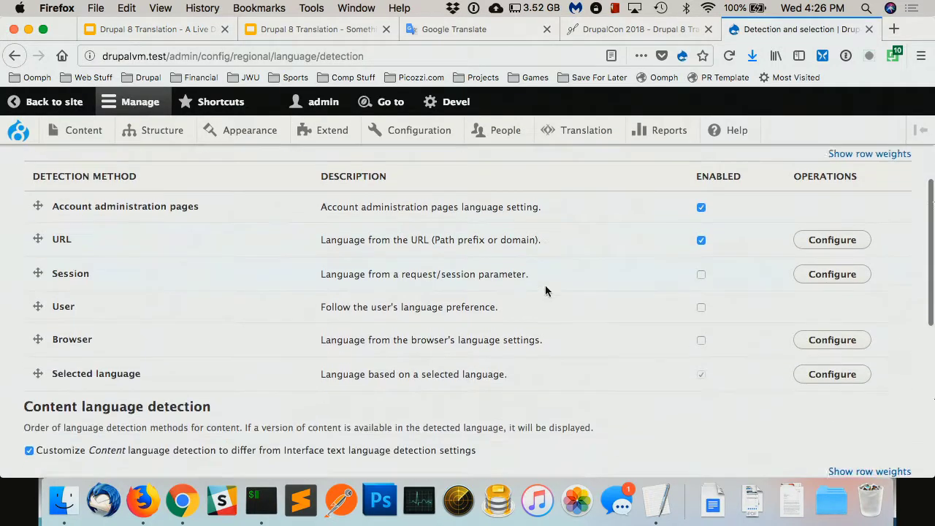
# Open the URL detection settings: Path prefix mode, no English prefix, fr for French.
pyautogui.click(835, 232)
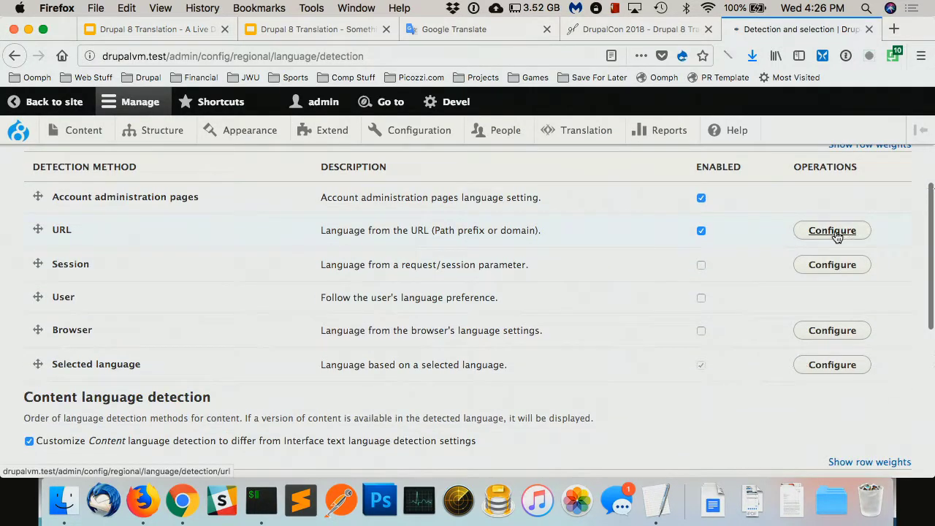
pyautogui.scroll(-2, 277, 328)
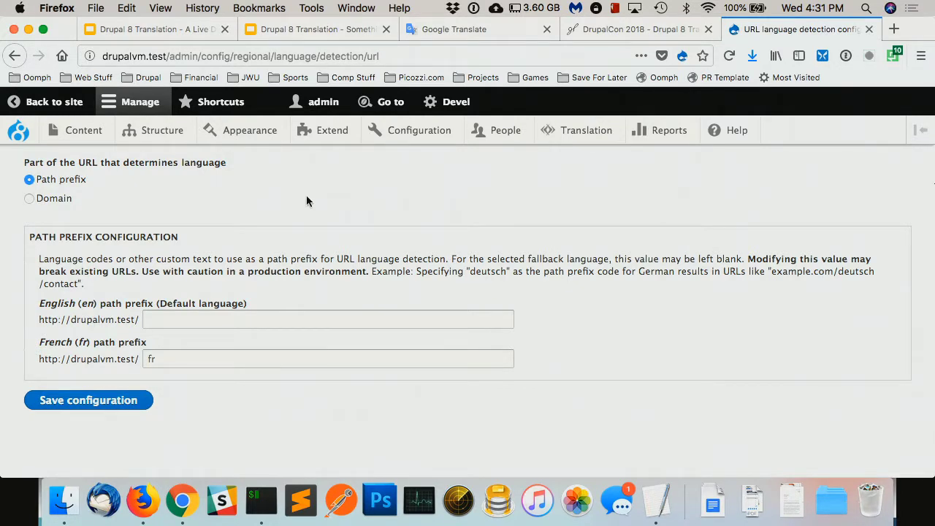
# Leave URL detection on Path prefix with fr for French and go to configuration translation.
pyautogui.scroll(2, 306, 195)
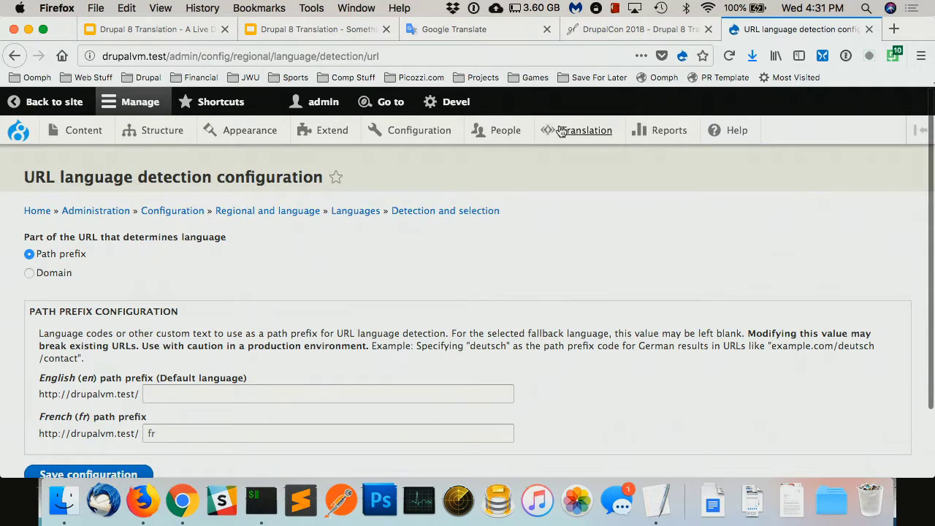
pyautogui.moveTo(573, 137)
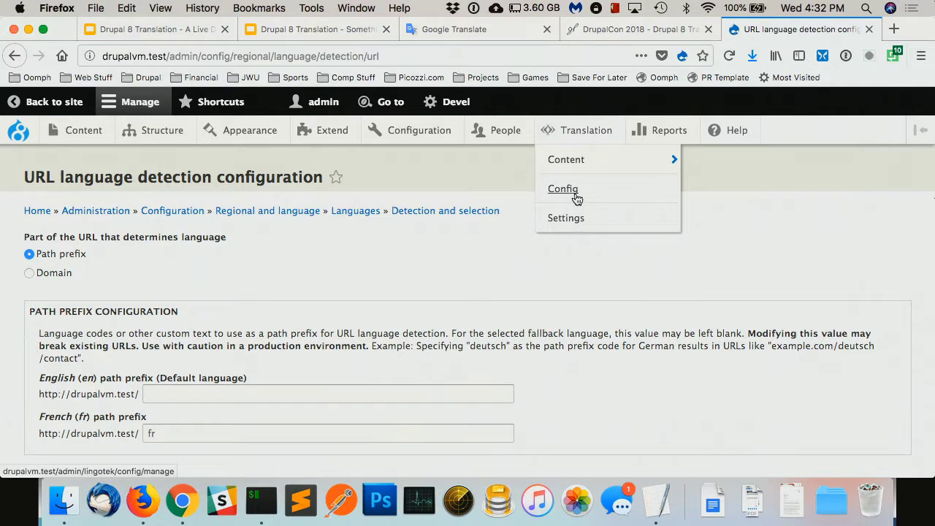
pyautogui.click(563, 189)
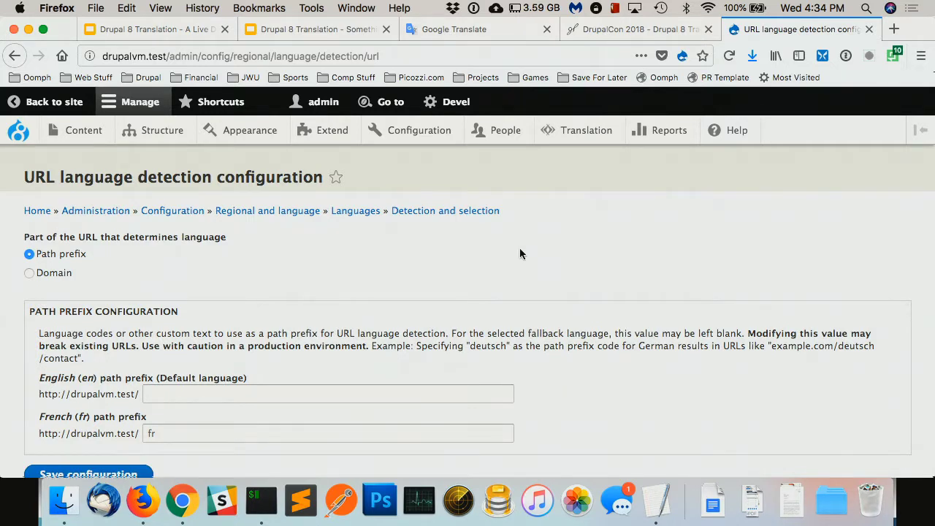
pyautogui.scroll(-2, 344, 306)
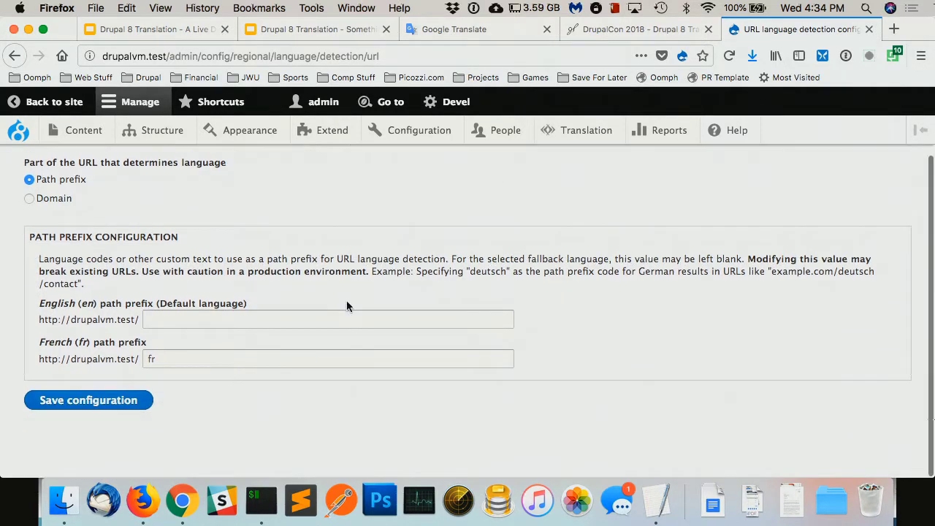
pyautogui.scroll(2, 346, 301)
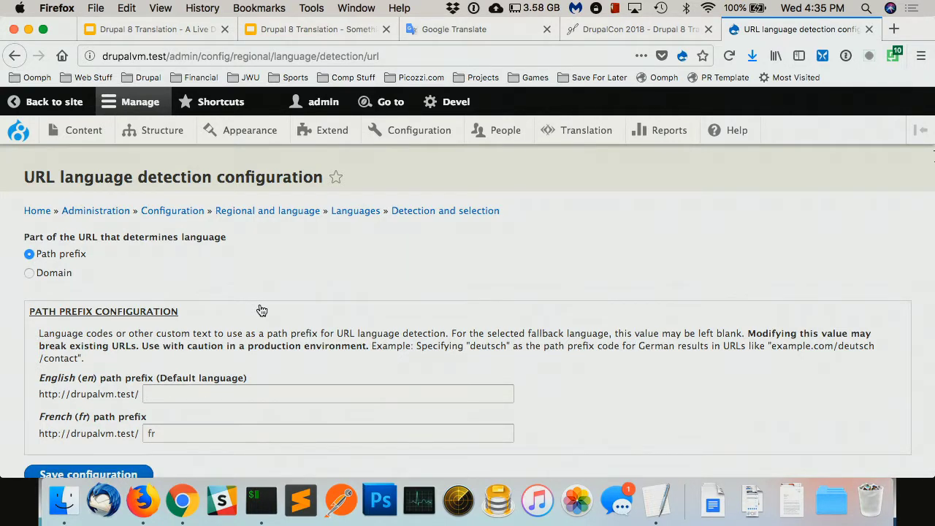
# Present the Drupal 8 Translation deck full screen, showing the slide 14 Thanks slide.
pyautogui.click(180, 33)
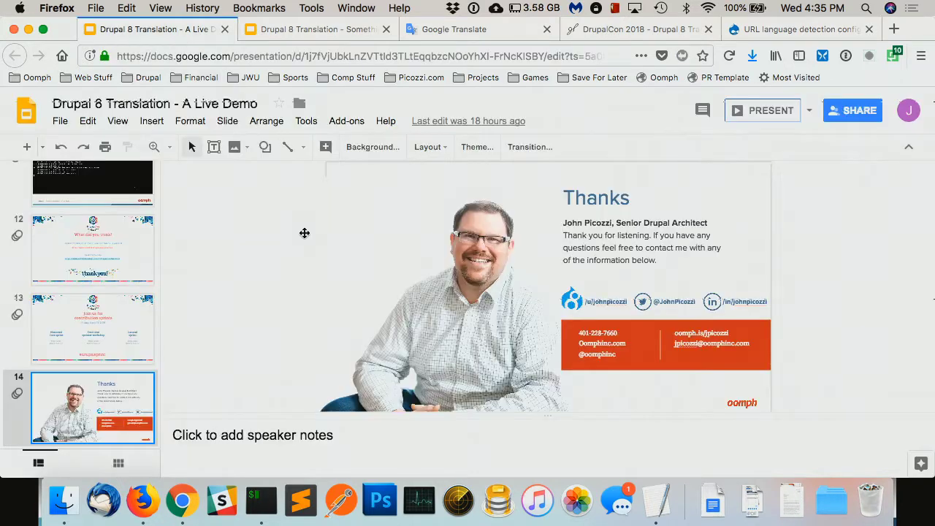
pyautogui.click(765, 111)
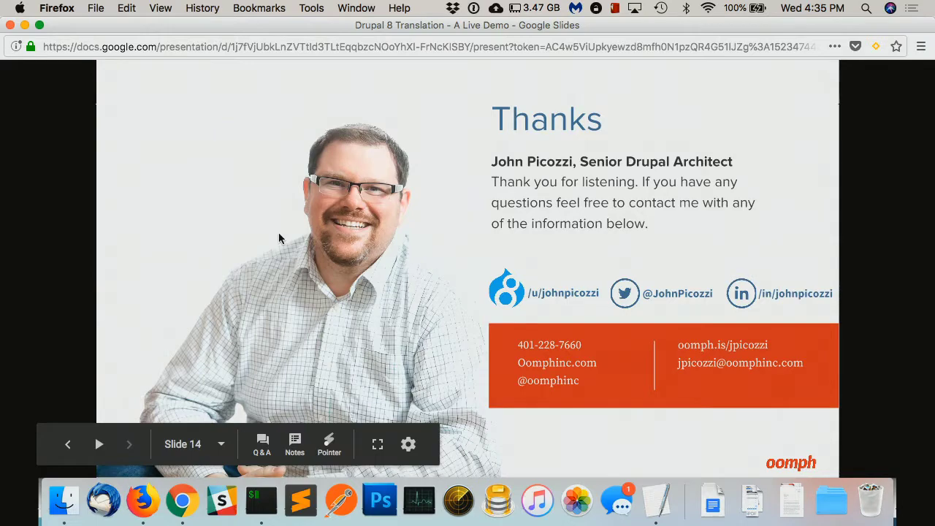
pyautogui.click(377, 445)
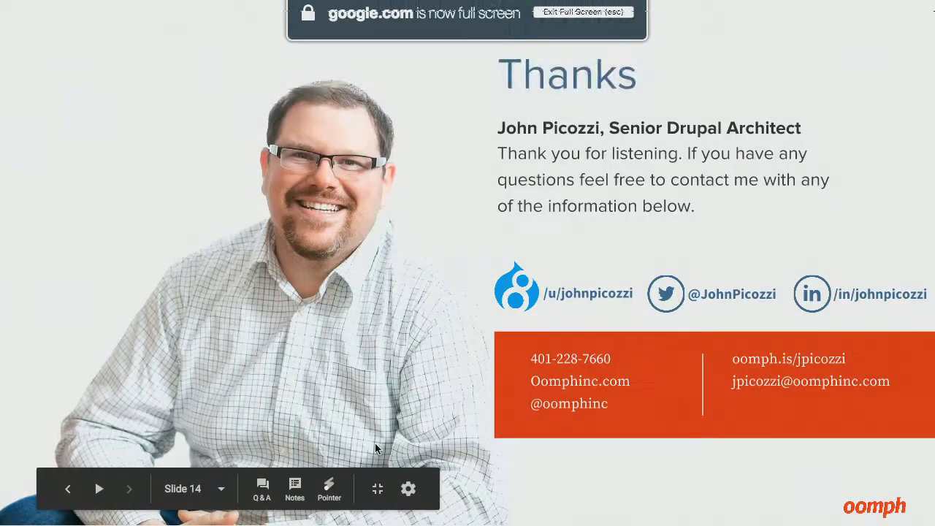